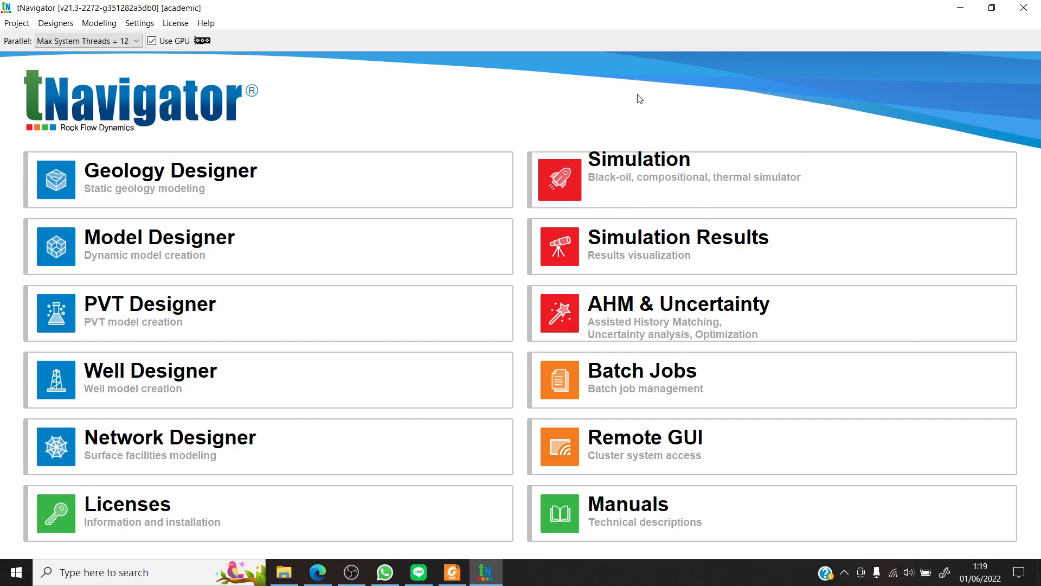
- Open the M90.DATA model from the SingleReservoirWells_for_load folder as a simulation project
mouse_move(633, 184)
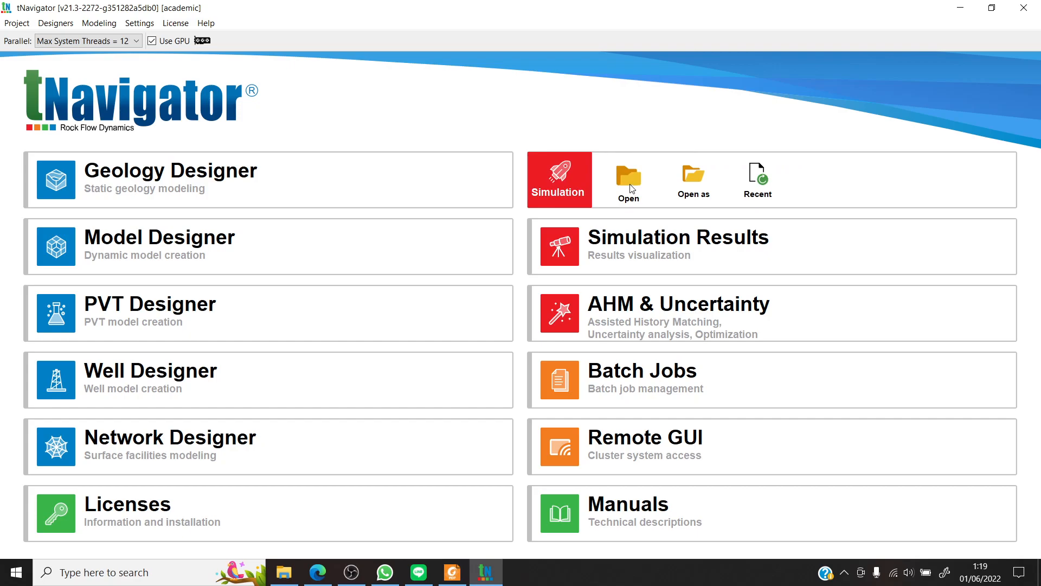
left_click(630, 185)
left_click(361, 145)
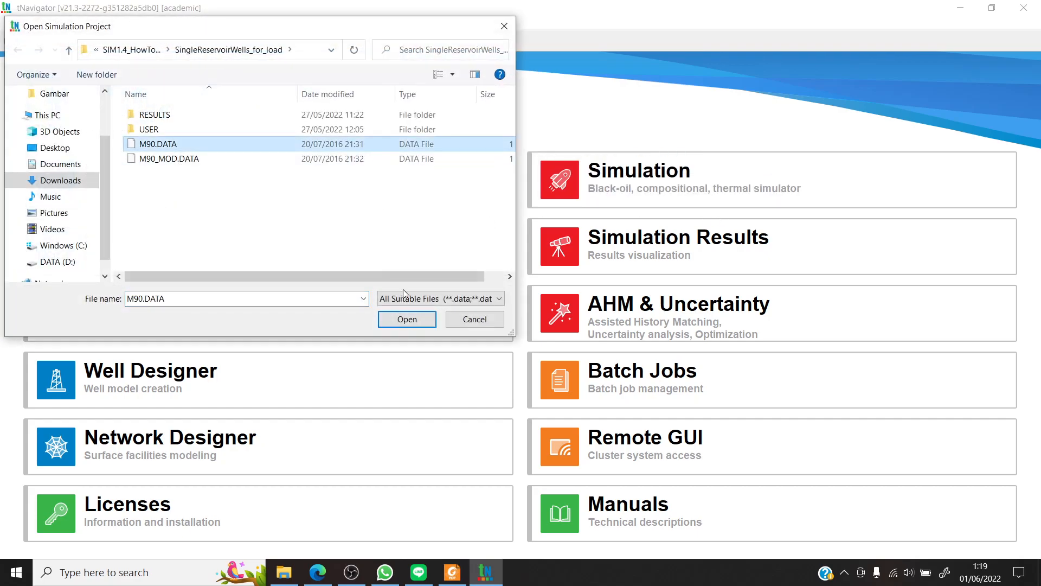
left_click(408, 320)
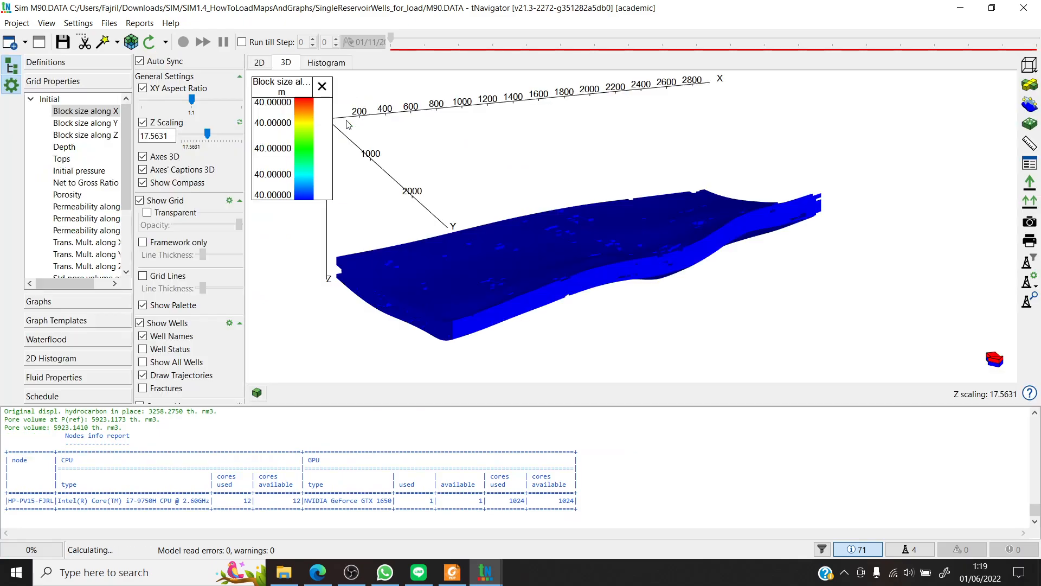
- View the calculated Pressure map in 3D, return to the initial Block size along X map, and collapse the property groups
mouse_move(675, 300)
left_mouse_down()
mouse_move(658, 293)
mouse_move(824, 302)
mouse_move(710, 299)
mouse_move(719, 316)
mouse_move(602, 297)
mouse_move(721, 304)
mouse_move(676, 314)
mouse_move(678, 330)
mouse_move(682, 300)
left_mouse_up()
left_click(423, 40)
left_click_drag(444, 60, 357, 72)
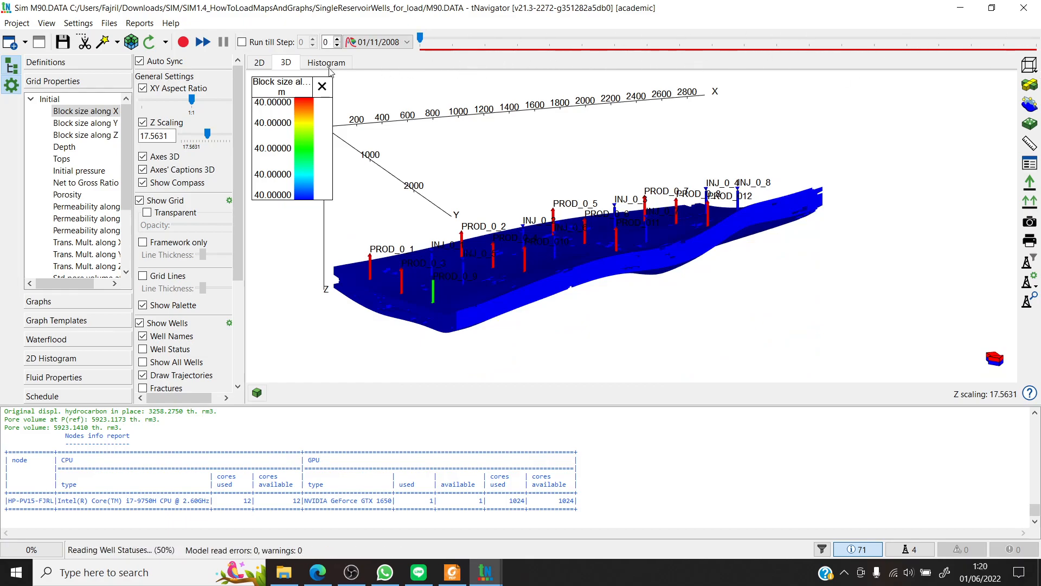
left_click(31, 99)
left_click(30, 111)
left_click(67, 123)
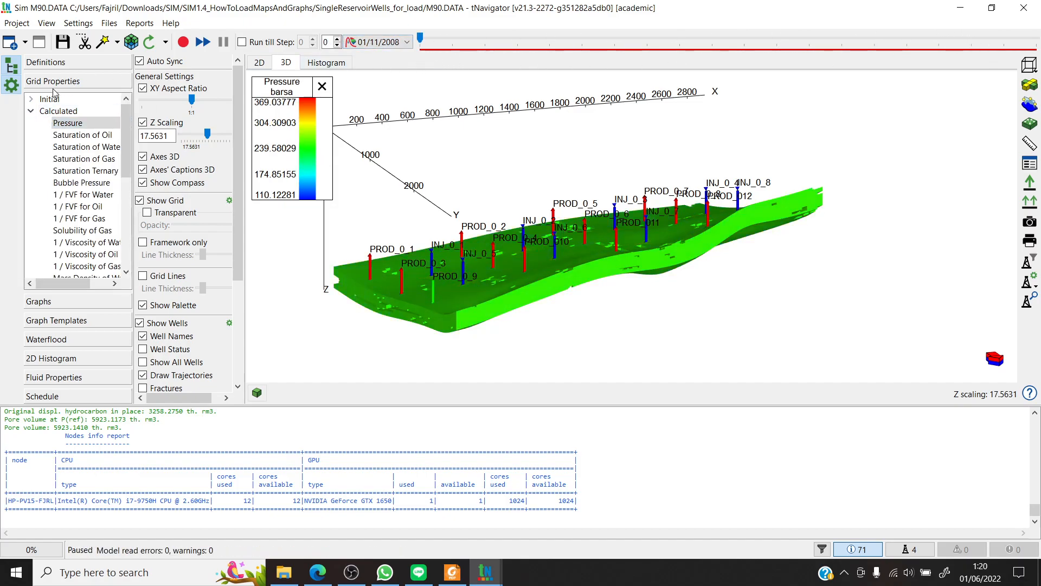
left_click(31, 110)
left_click(30, 98)
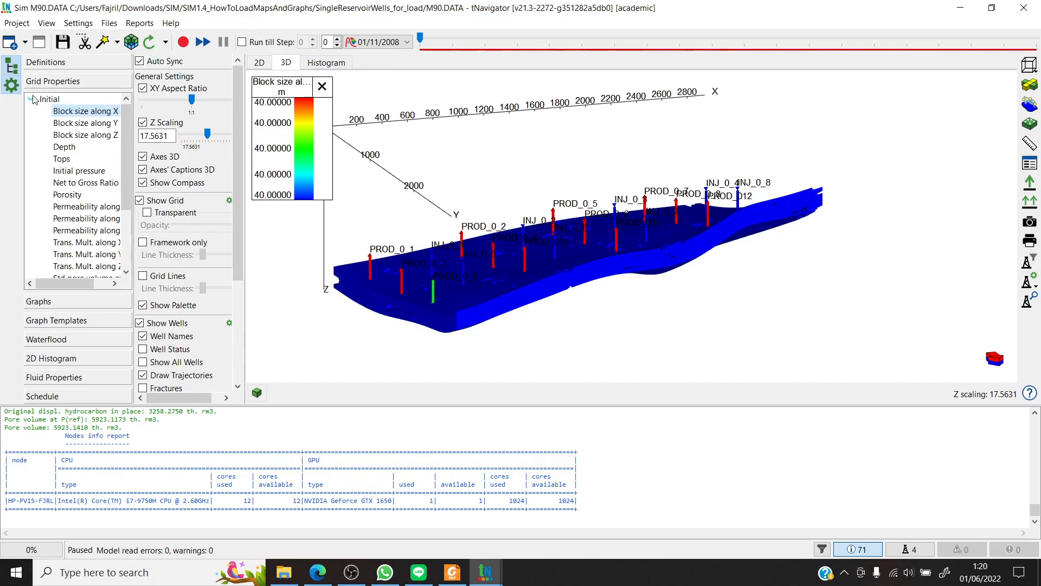
left_click(31, 99)
left_click_drag(619, 325, 616, 288)
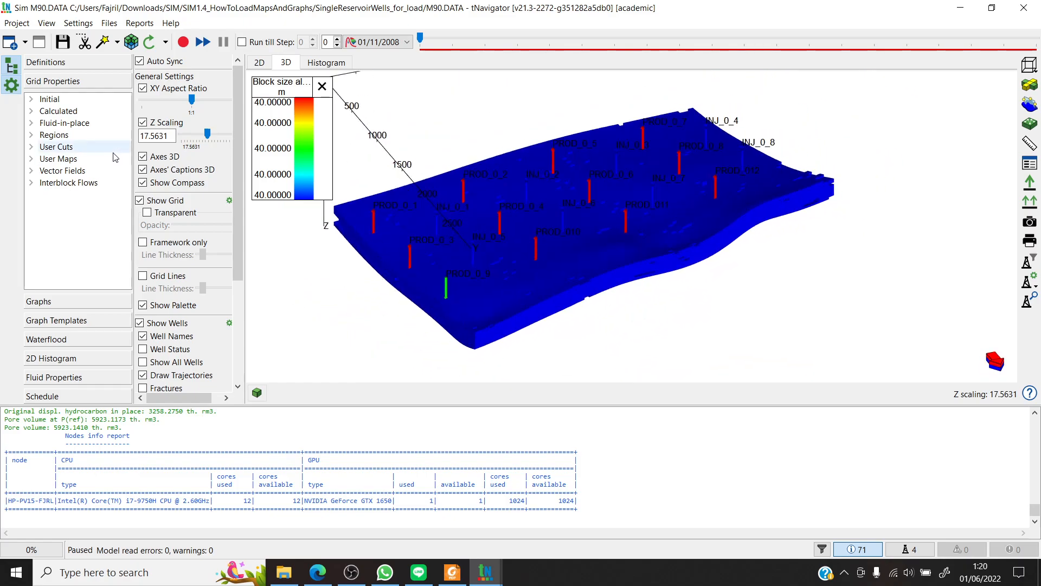
- Load result properties in RSSPEC/UNRST format through M90.EGRID, importing the egrid, inspec, init, rsspec and unrst files
left_click(17, 23)
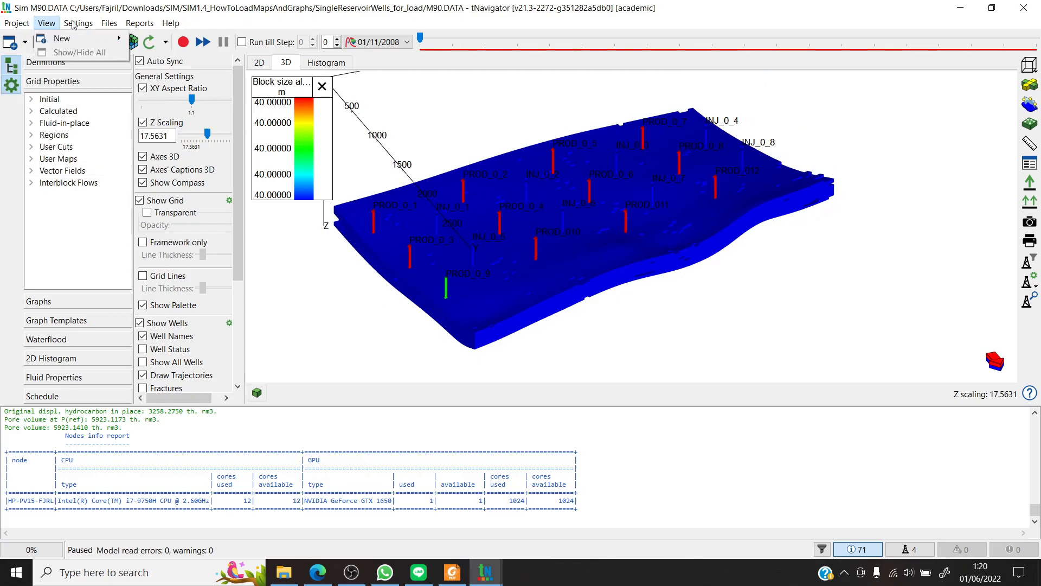
left_click(19, 26)
left_click(19, 26)
mouse_move(50, 141)
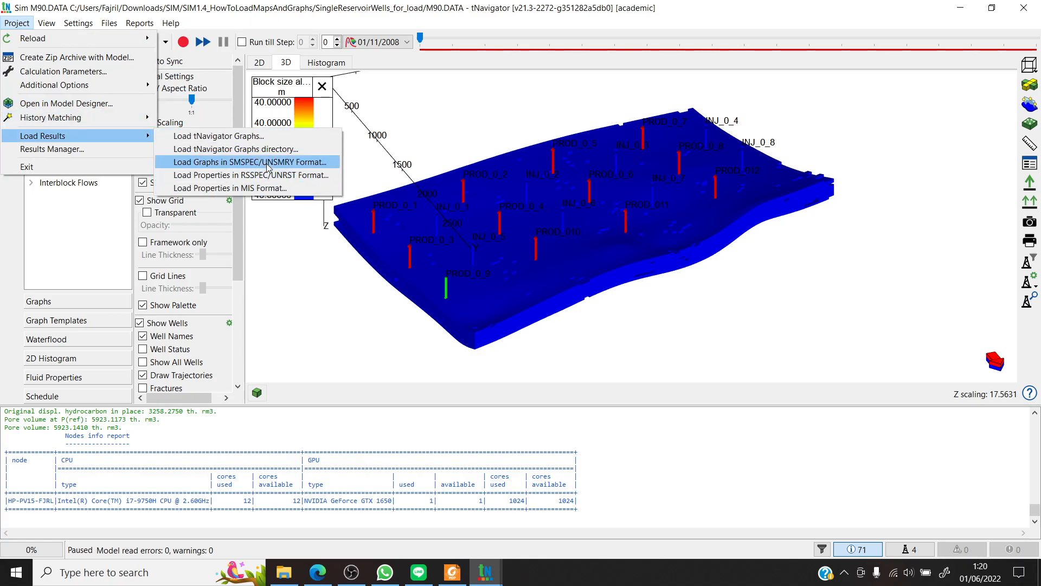
left_click(244, 179)
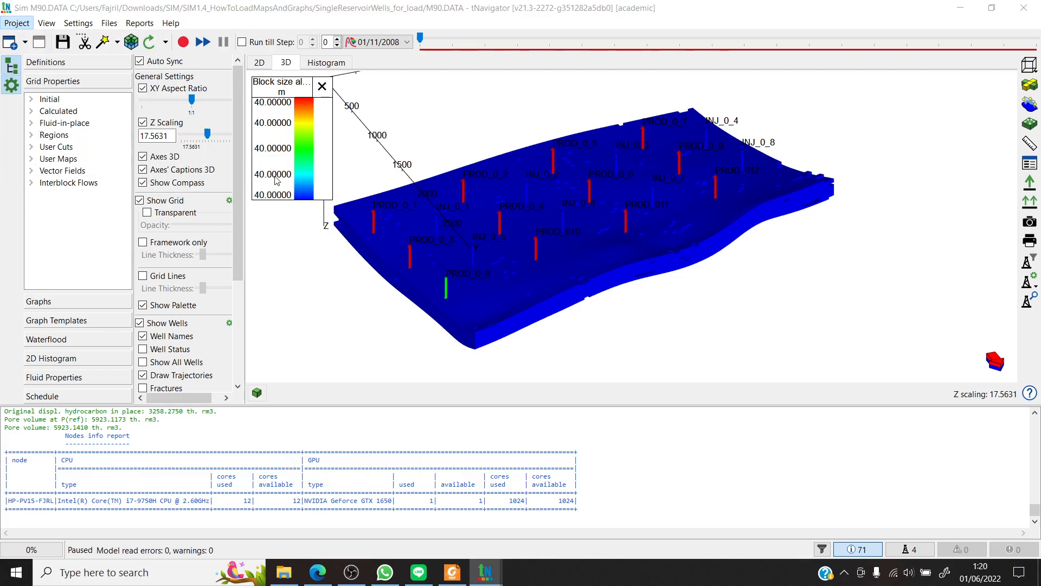
left_click_drag(331, 17, 339, 45)
left_click(326, 151)
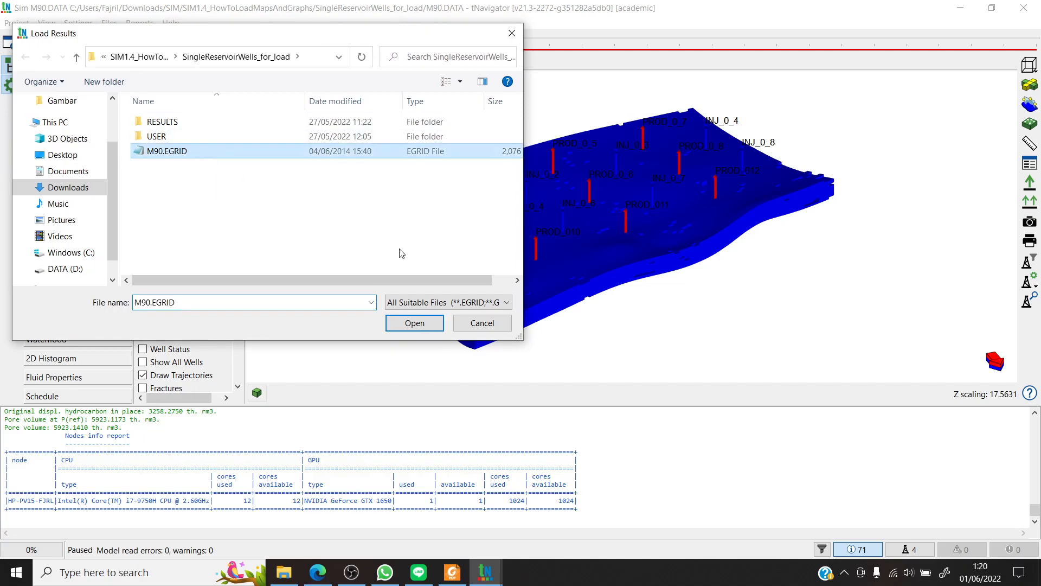
left_click(415, 323)
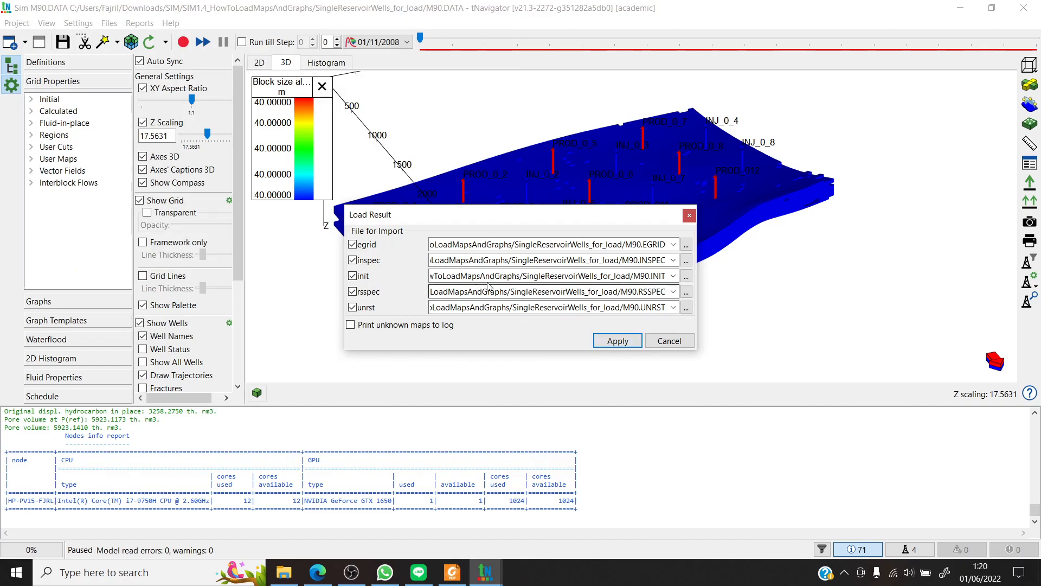
left_click(618, 341)
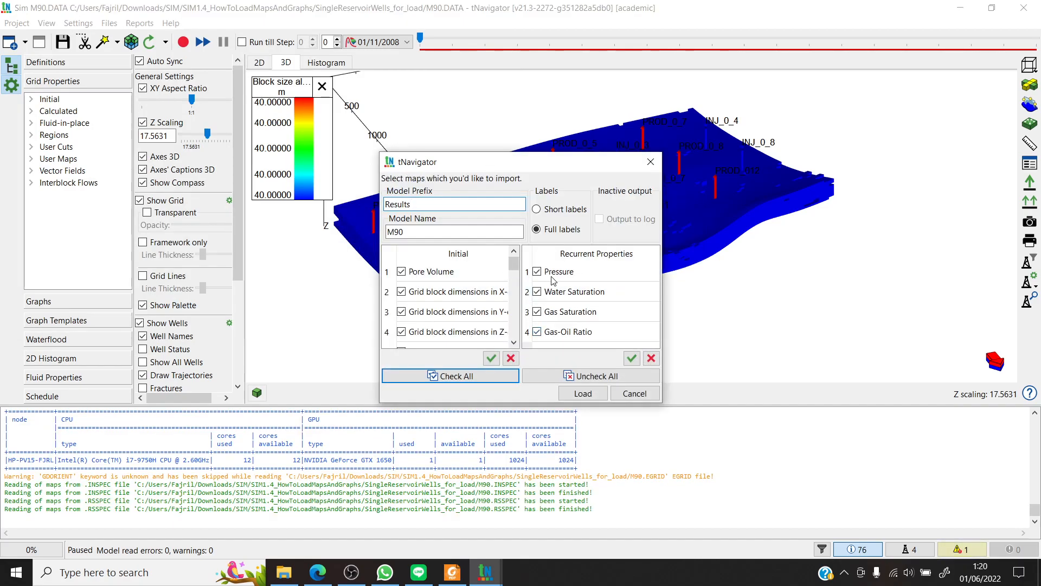
- Set the imported model name to M90V1 and load all initial and recurrent maps with the Results prefix and full labels
mouse_move(511, 268)
left_mouse_down()
mouse_move(514, 325)
mouse_move(527, 269)
left_mouse_up()
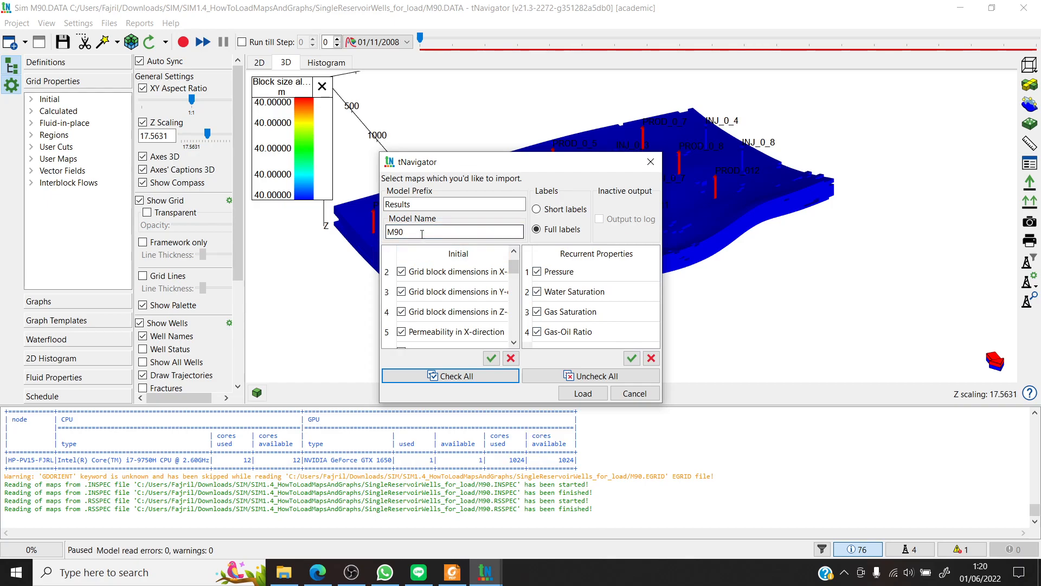
left_click(417, 206)
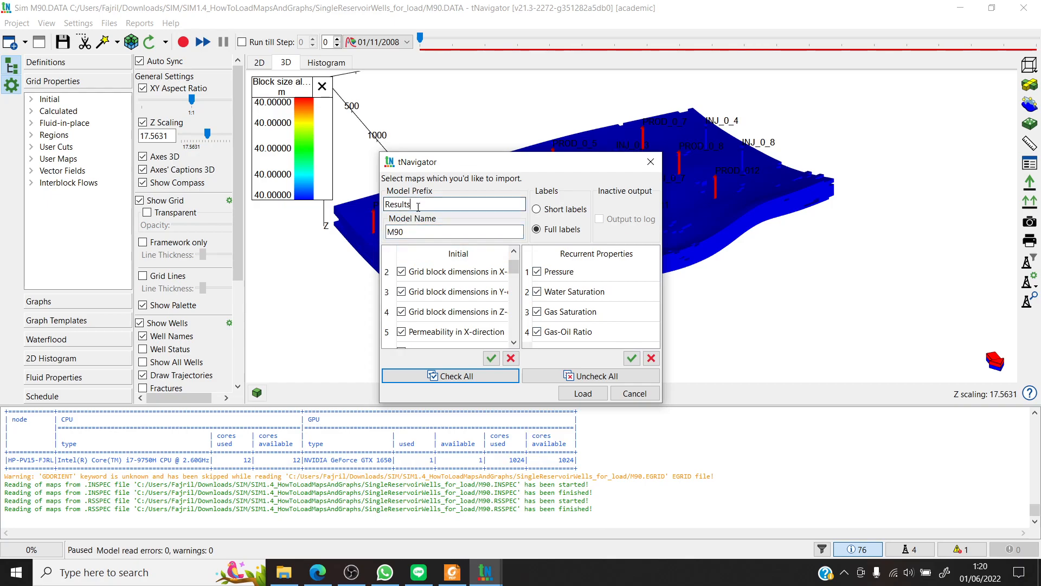
left_click(382, 232)
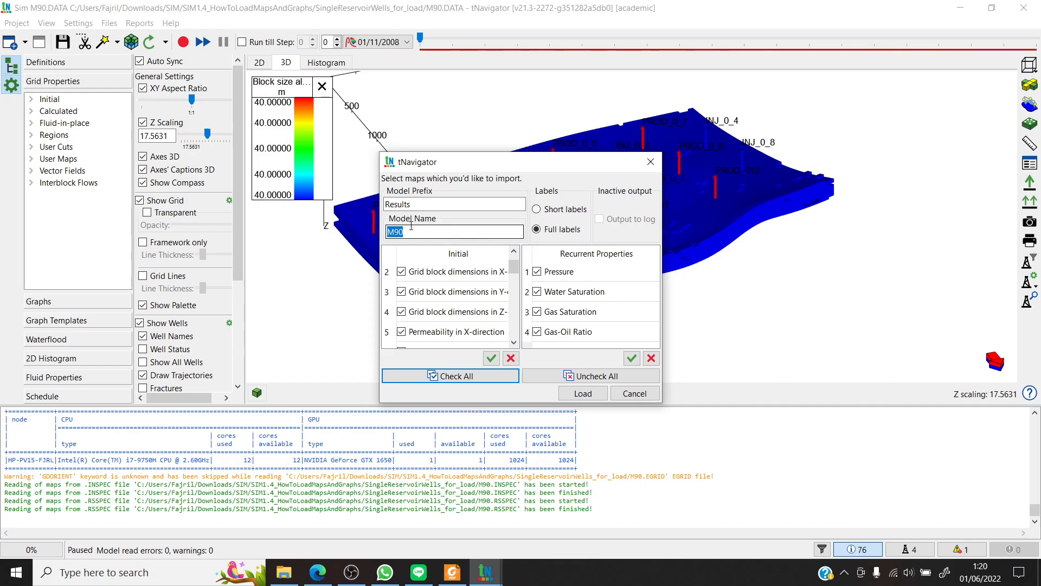
left_click(430, 232)
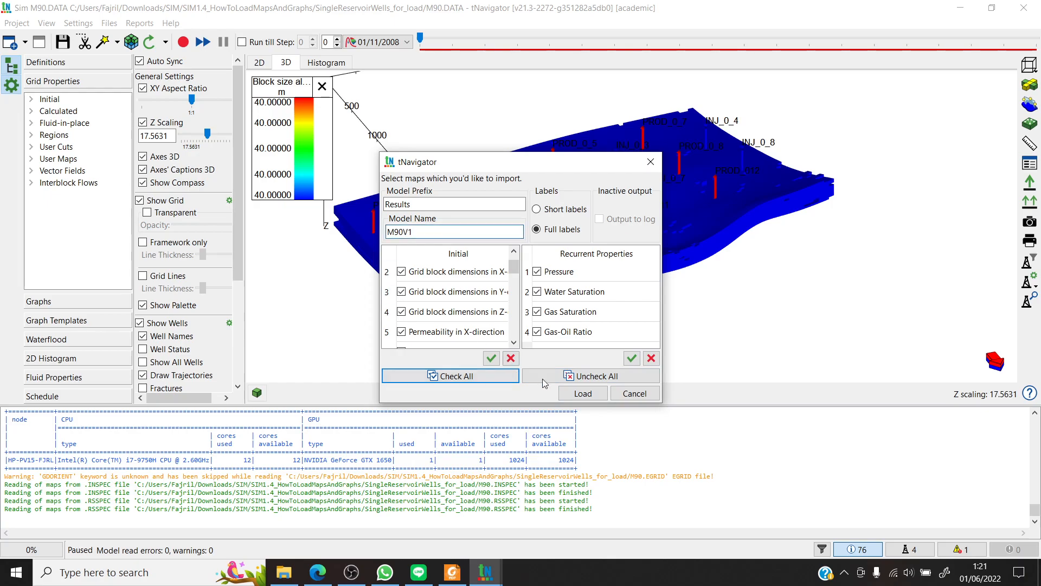
left_click(583, 393)
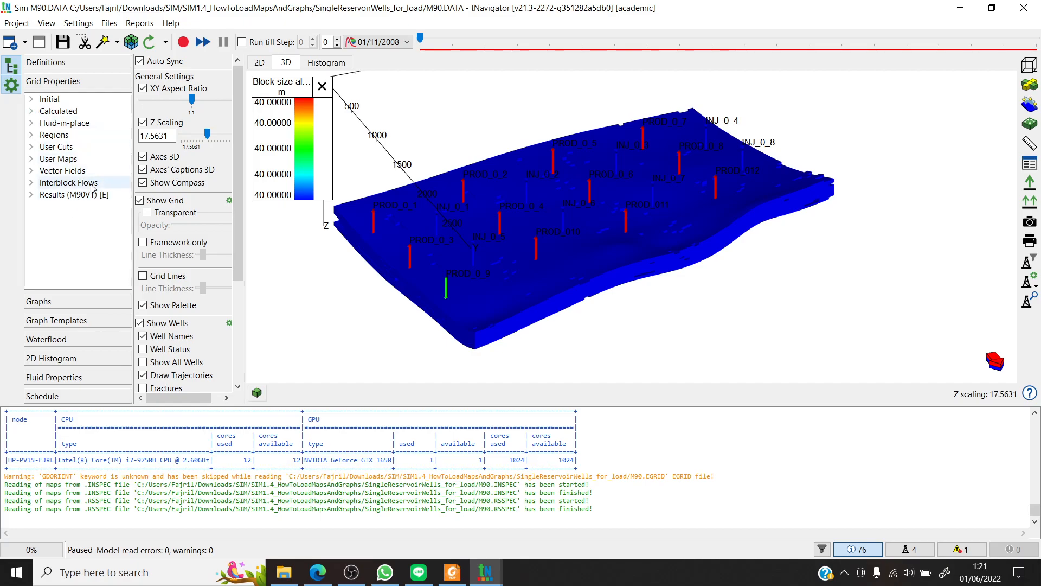
- Display the calculated PRESSURE map from the imported Results (M90V1) group and check it along the timeline
left_click(31, 195)
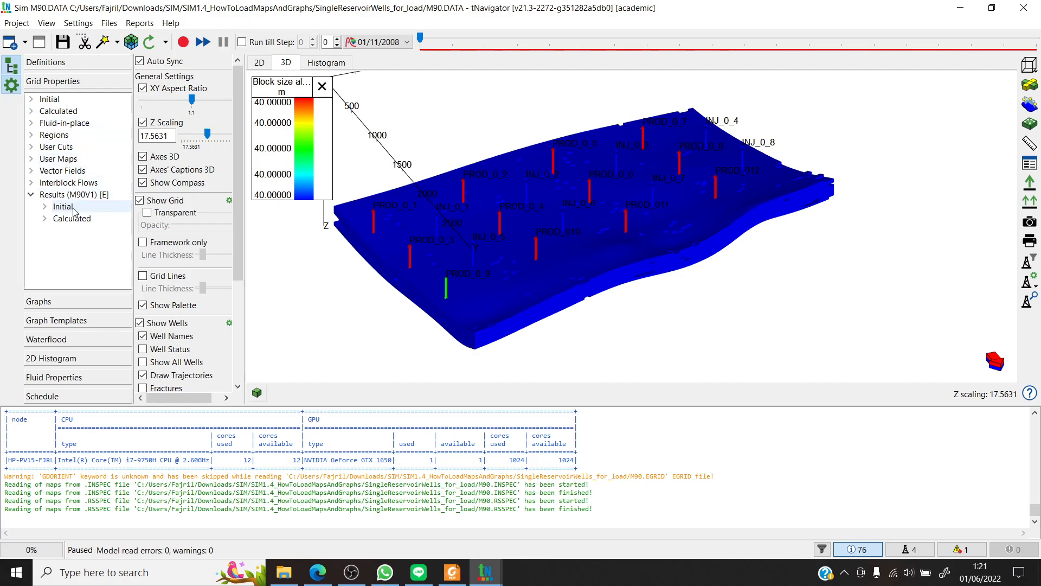
double_click(72, 219)
left_click(79, 231)
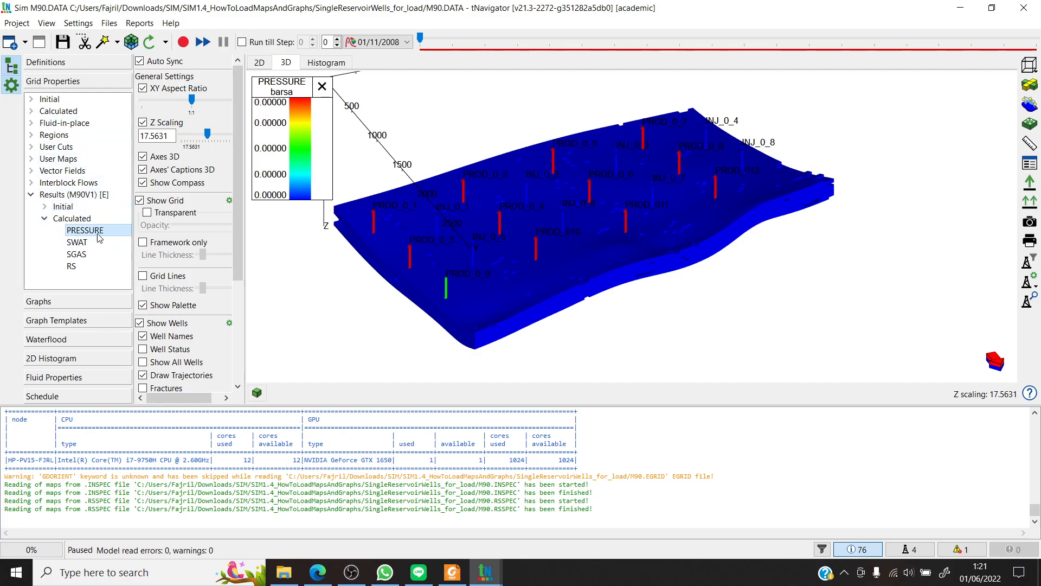
left_click_drag(422, 37, 614, 54)
left_click_drag(671, 84, 417, 52)
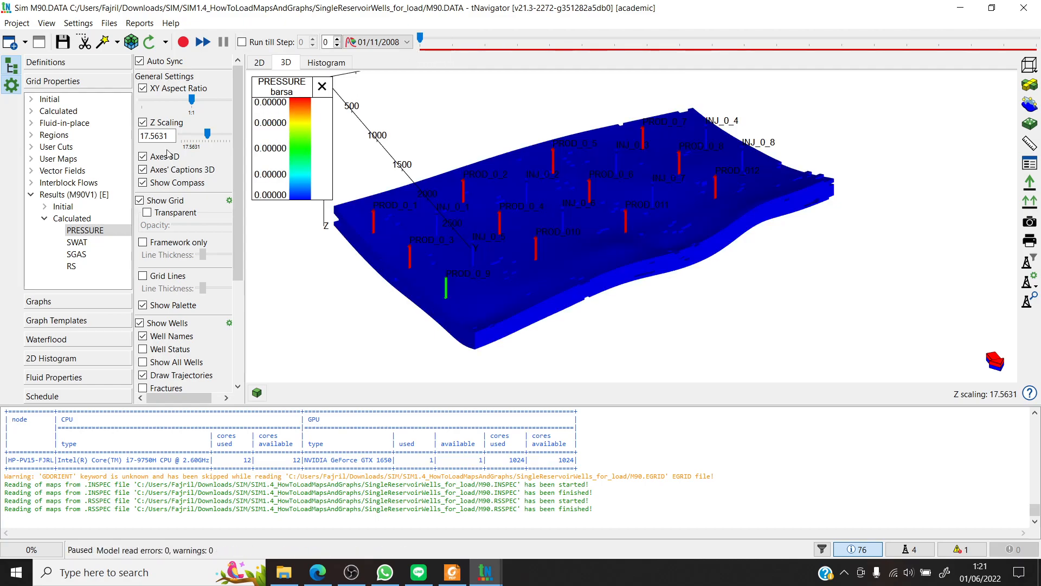
- Display the model's own calculated Pressure map on the 3D grid and inspect it from several angles
double_click(40, 110)
left_click(47, 122)
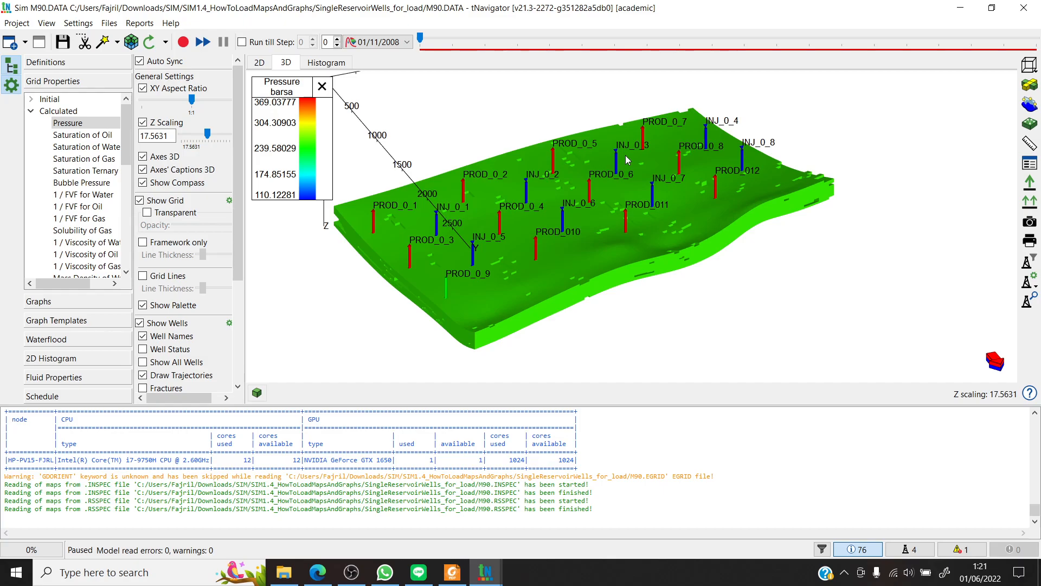
left_click_drag(659, 232, 601, 198)
left_click_drag(688, 180, 399, 182)
left_click_drag(515, 253, 539, 244)
- Collapse the Results (M90V1) group and run the M90 simulation through its last time step
left_click(31, 194)
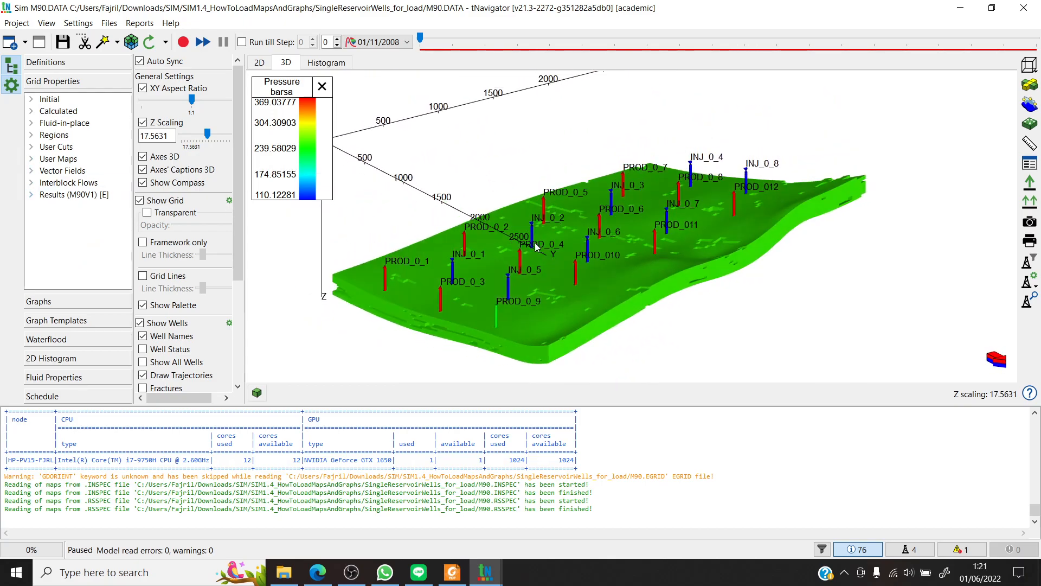
double_click(74, 195)
left_click(30, 194)
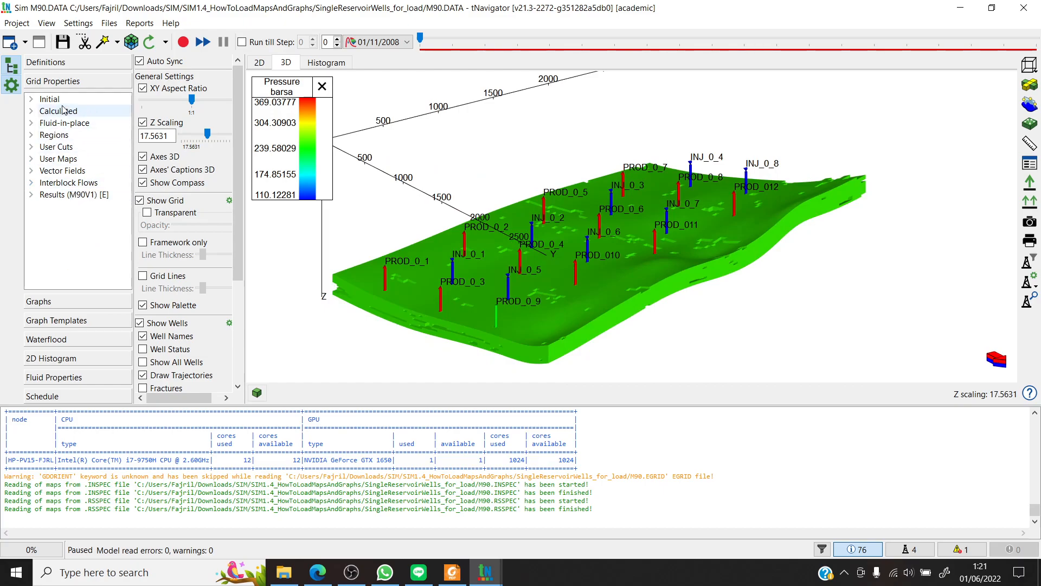
left_click_drag(571, 204, 626, 284)
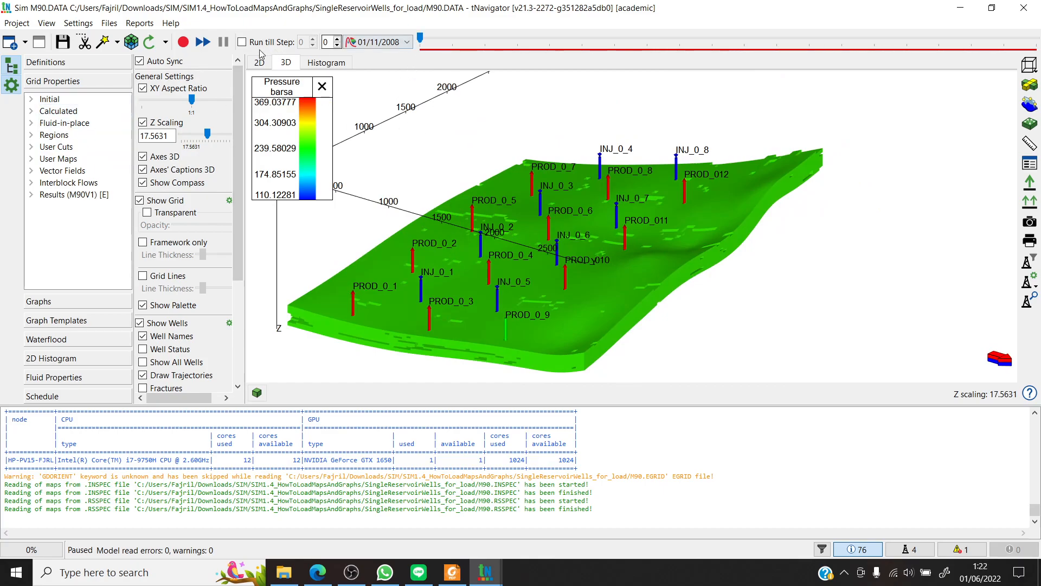
left_click(182, 46)
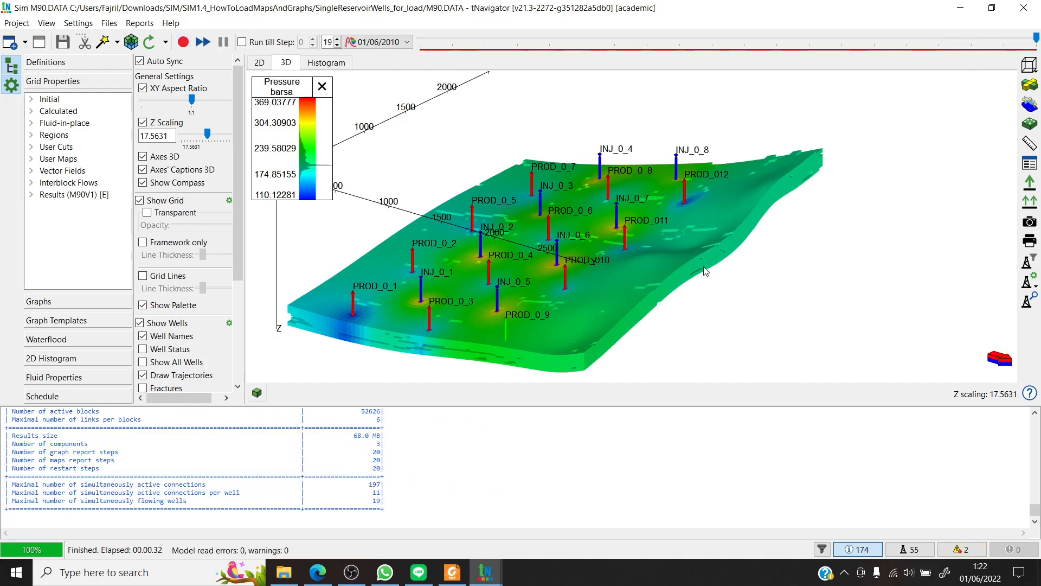
- Select the user map named Map and clear the expression in its arithmetic command line
mouse_move(654, 259)
left_mouse_down()
mouse_move(675, 252)
mouse_move(676, 233)
mouse_move(635, 251)
mouse_move(649, 271)
mouse_move(650, 239)
mouse_move(652, 270)
mouse_move(668, 282)
mouse_move(633, 261)
mouse_move(643, 266)
left_mouse_up()
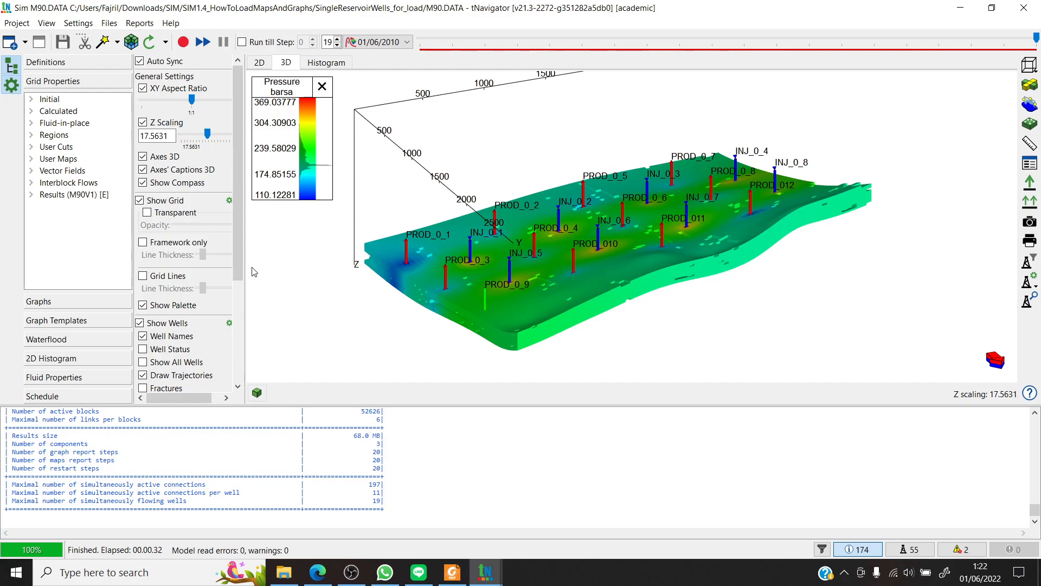
double_click(43, 160)
left_click(59, 172)
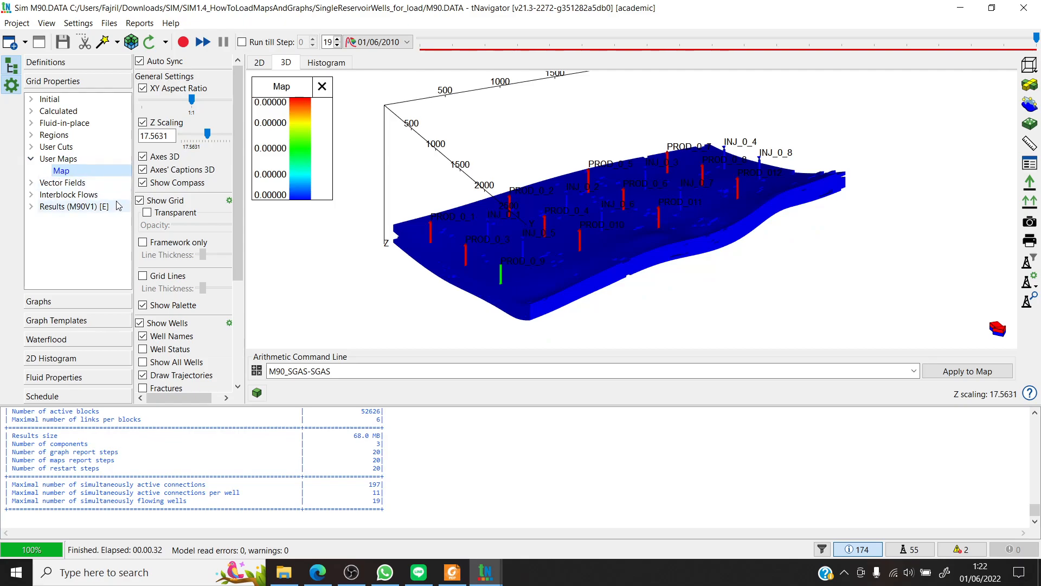
left_click(347, 370)
key("Delete")
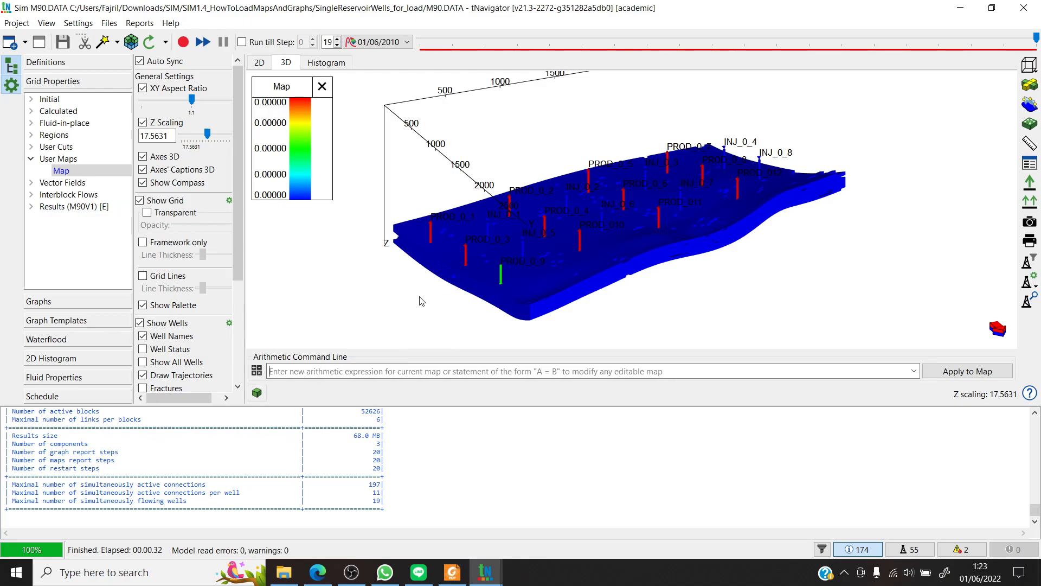
- Expand the calculated properties of the imported Results (M90V1) group to review the maps available for the arithmetic expression
left_click(31, 207)
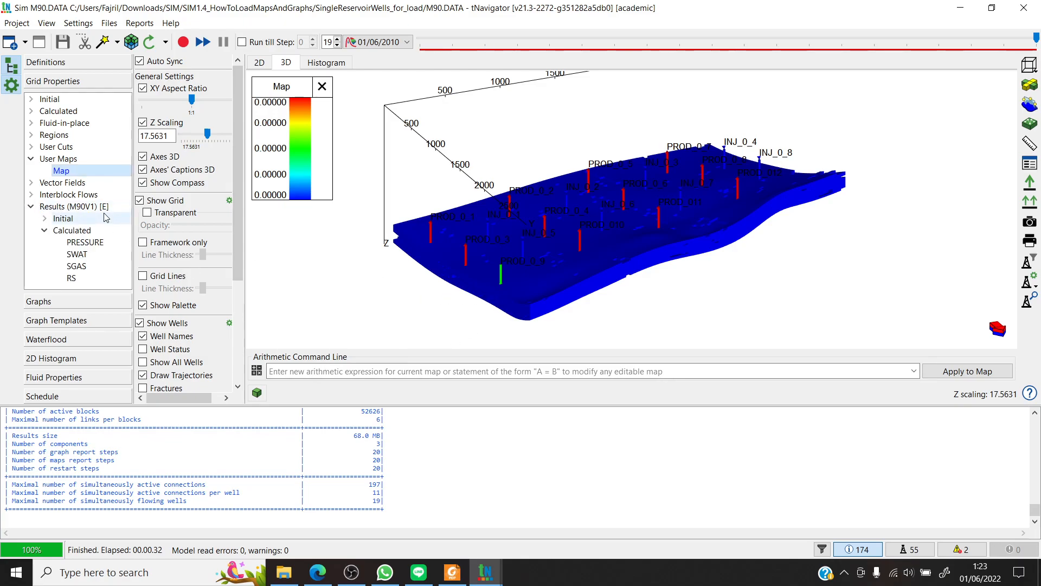
left_click(45, 231)
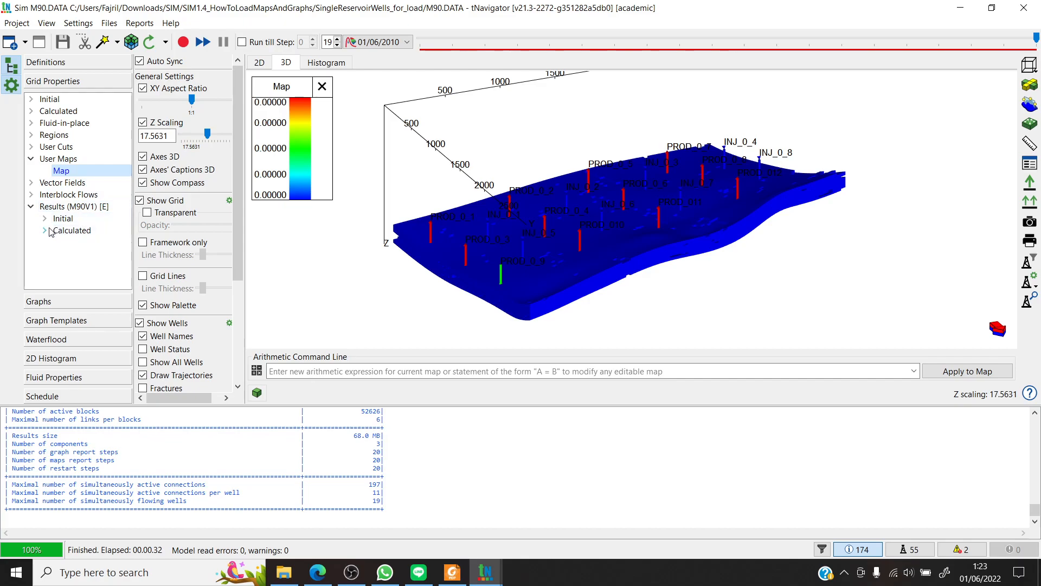
left_click(47, 231)
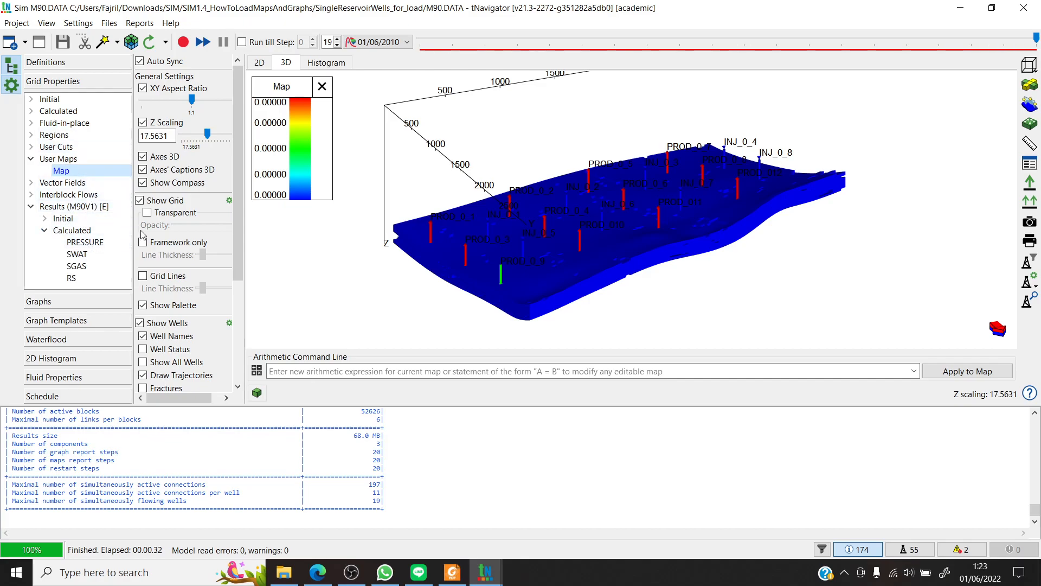
left_click(309, 370)
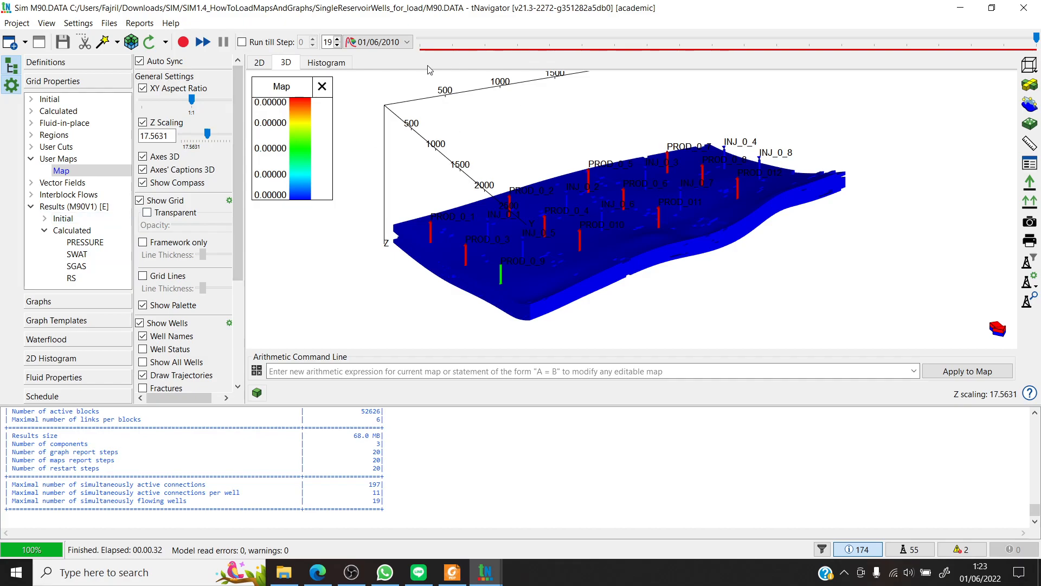
- Find Saturation of Gas among the model's calculated grid properties and display it on the 3D grid
left_click(31, 112)
scroll(75, 174, "down", 5)
scroll(75, 173, "up", 2)
scroll(74, 173, "up", 4)
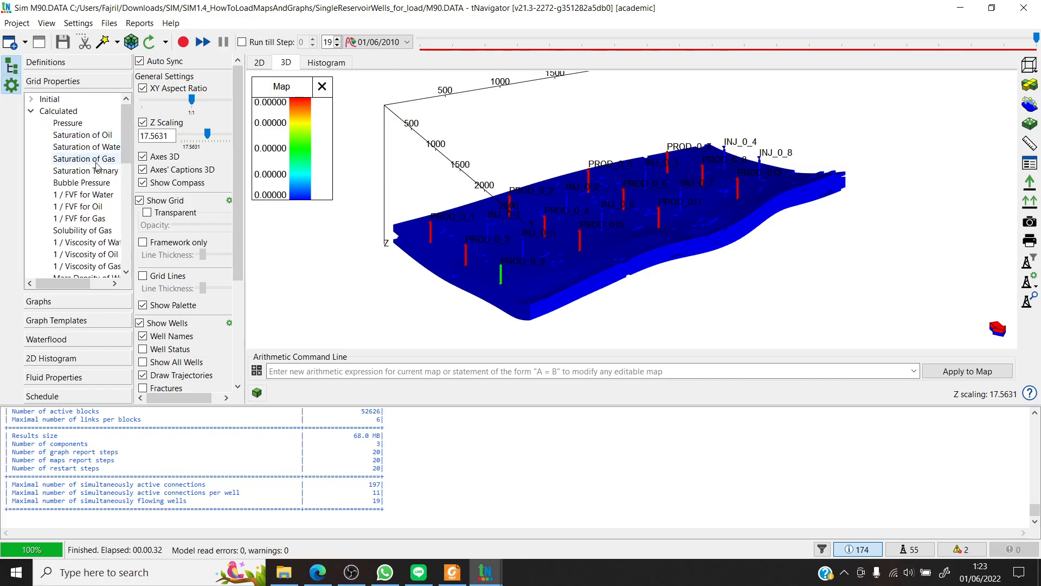
left_click(79, 158)
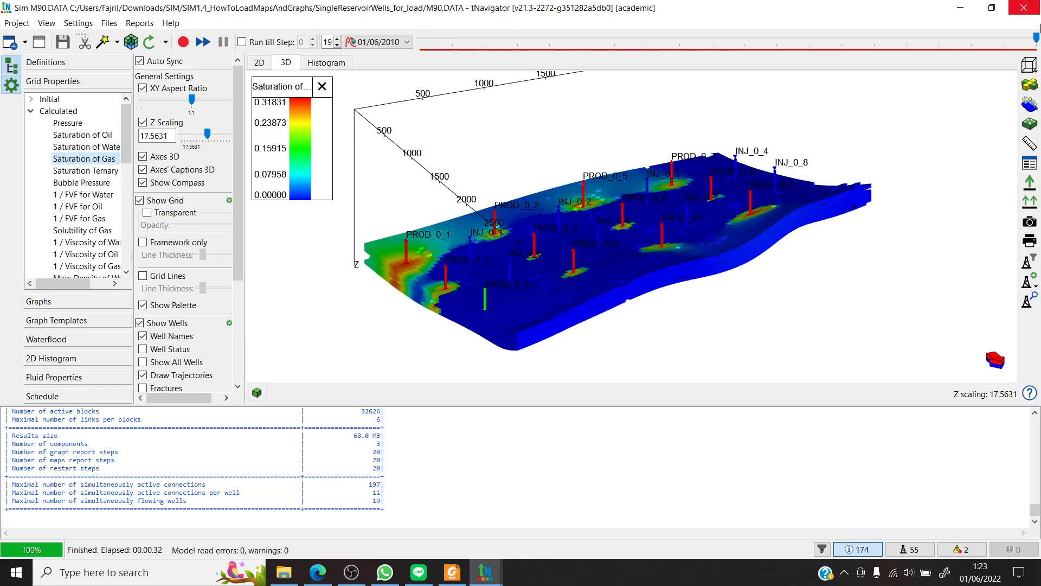
- Review Saturation of Gas on the 3D grid at several time steps, ending at step 2 (01/01/2009)
left_click(452, 39)
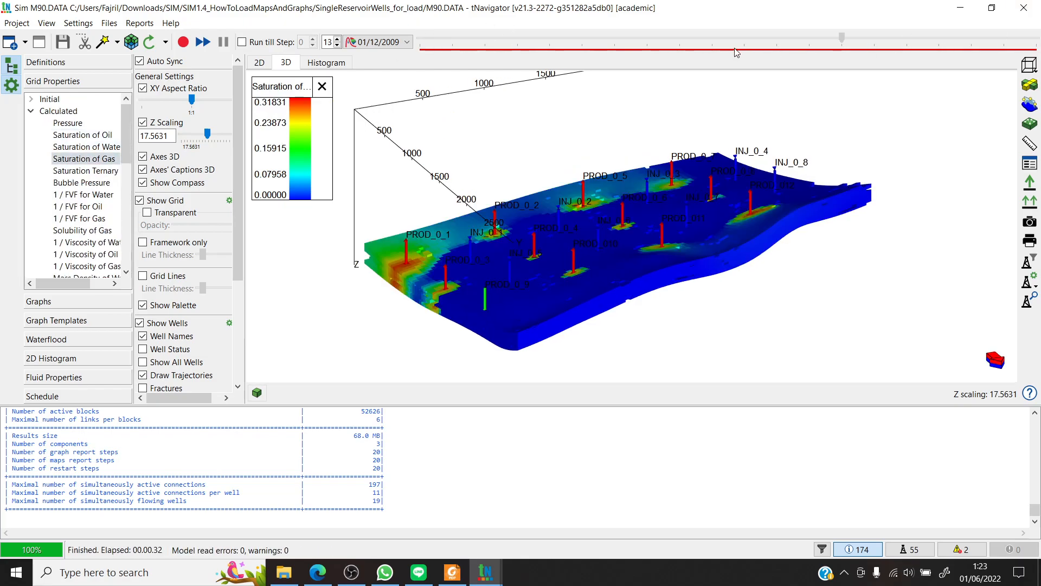
left_click(809, 40)
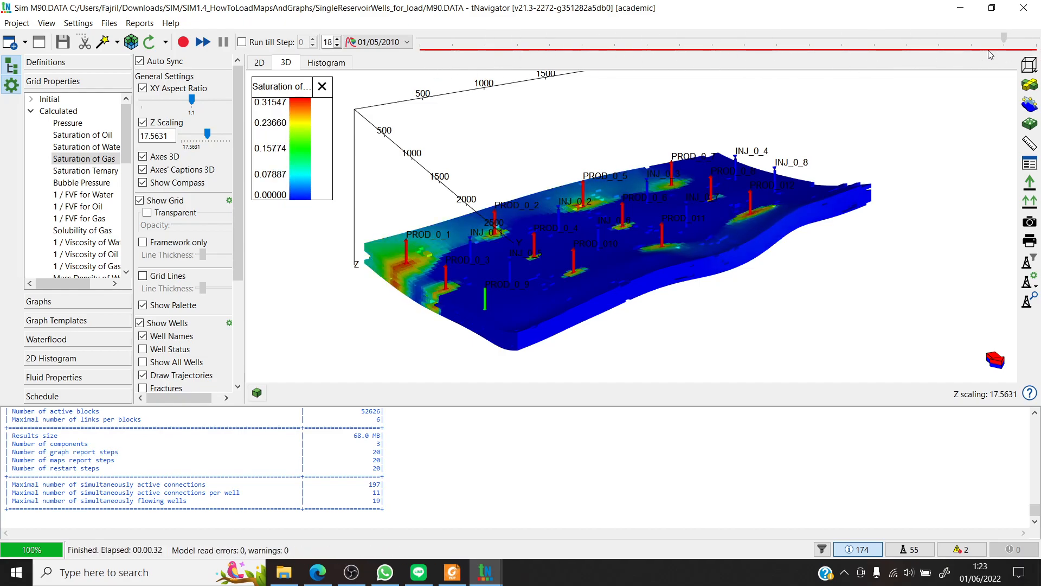
left_click(518, 39)
left_click(485, 38)
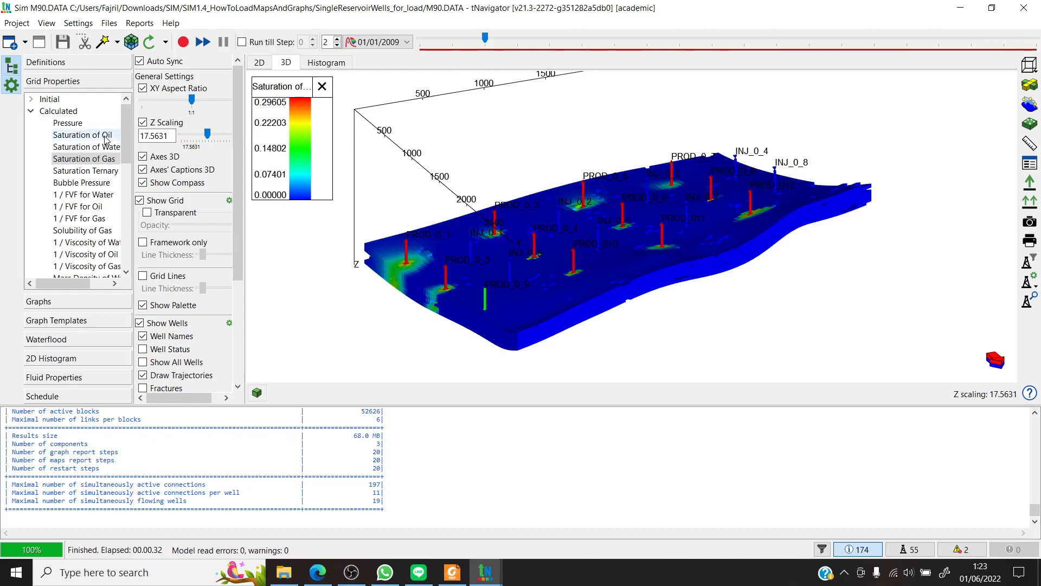
- Display the imported SGAS map from Results (M90V1) and step through its time range, ending at step 0 (01/11/2008)
scroll(116, 244, "down", 10)
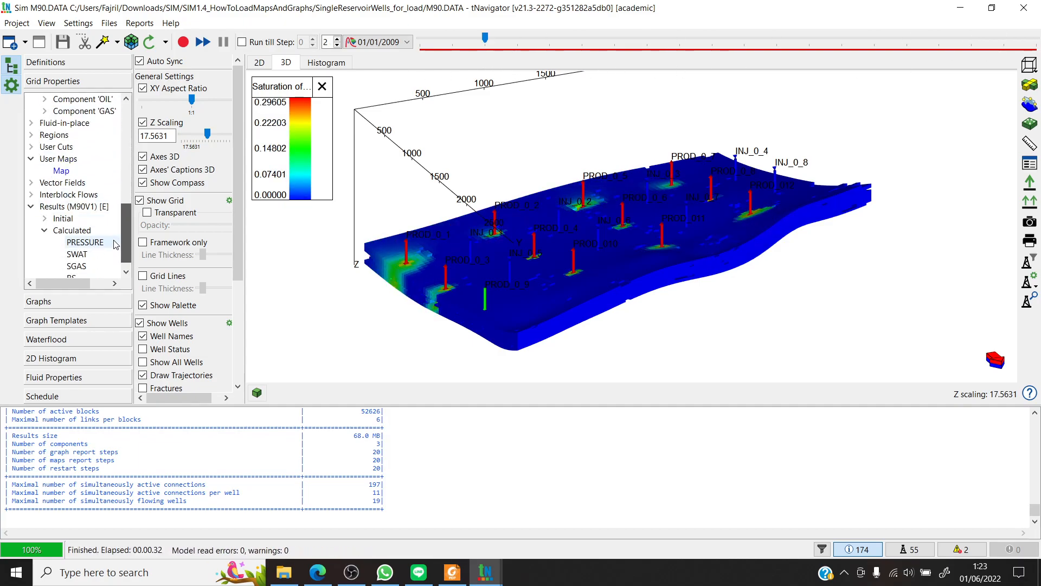
left_click(98, 266)
left_click_drag(485, 39, 971, 39)
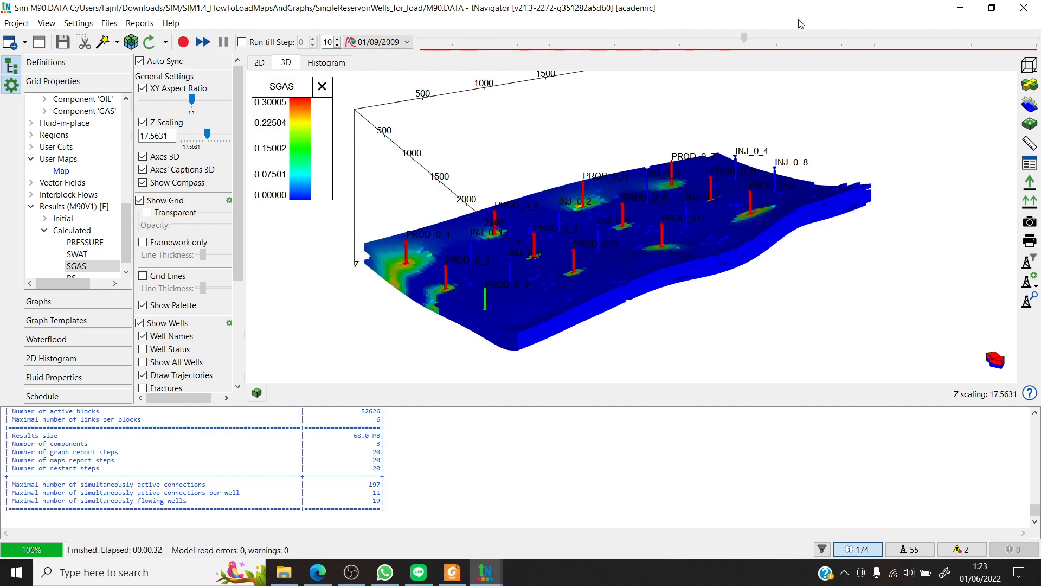
left_click_drag(920, 62, 382, 93)
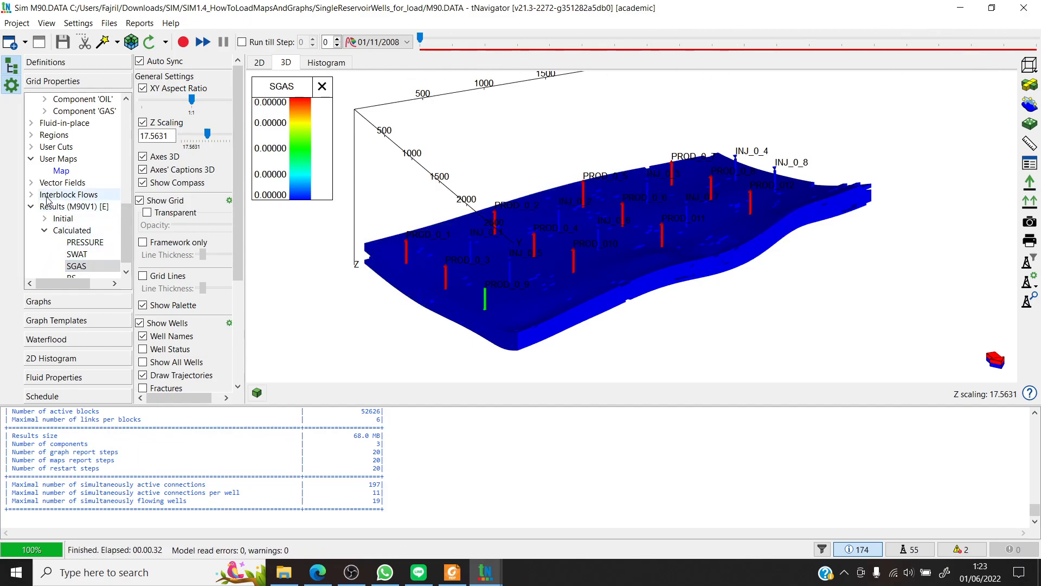
- Select the user map named Map and replace its arithmetic expression with M90V1_SGAS-SGAS
left_click(62, 170)
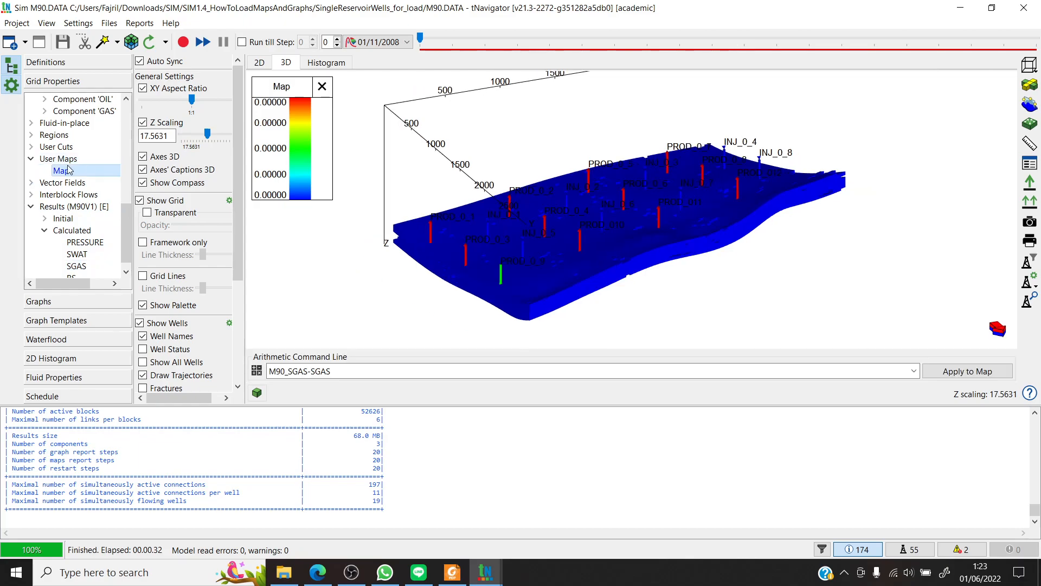
left_click_drag(342, 372, 223, 381)
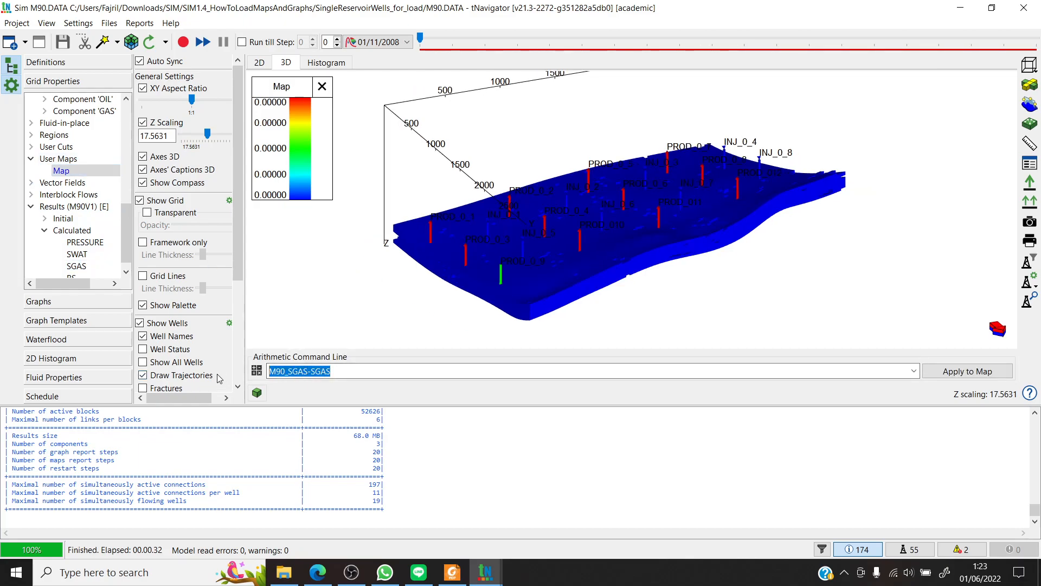
key("BackSpace")
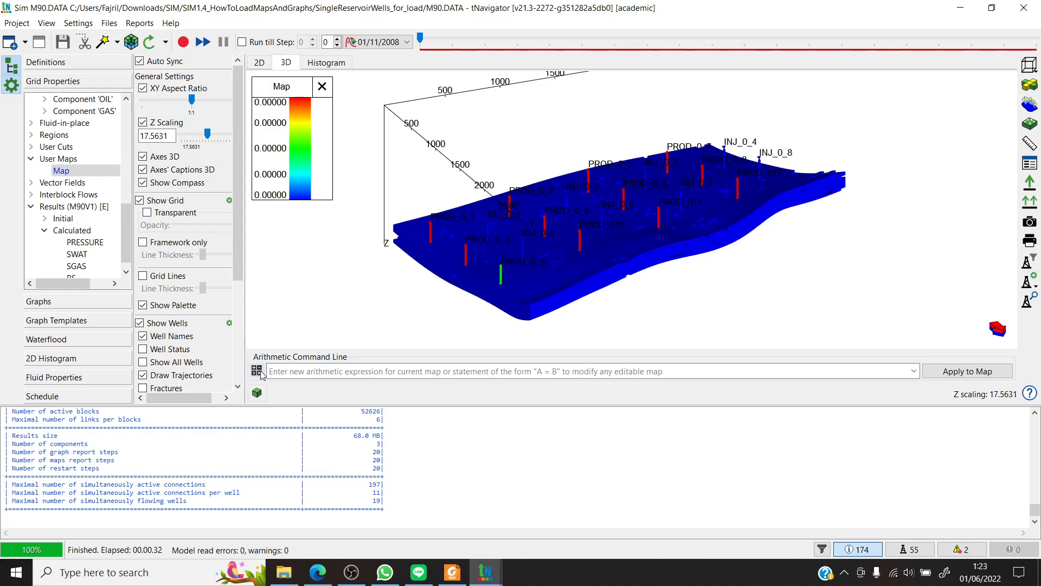
type("M9")
type("0VI")
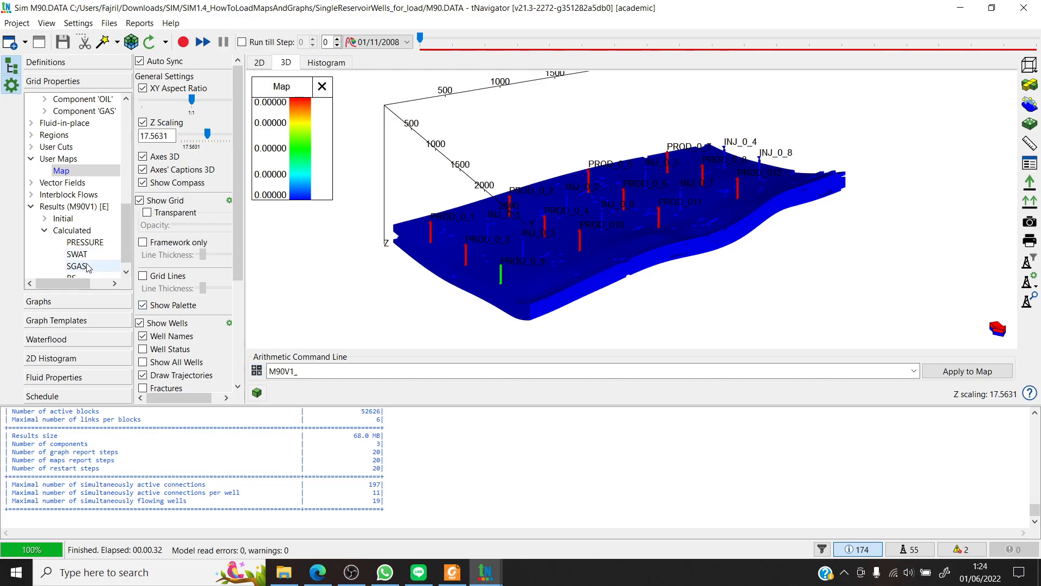
scroll(87, 266, "down", 1)
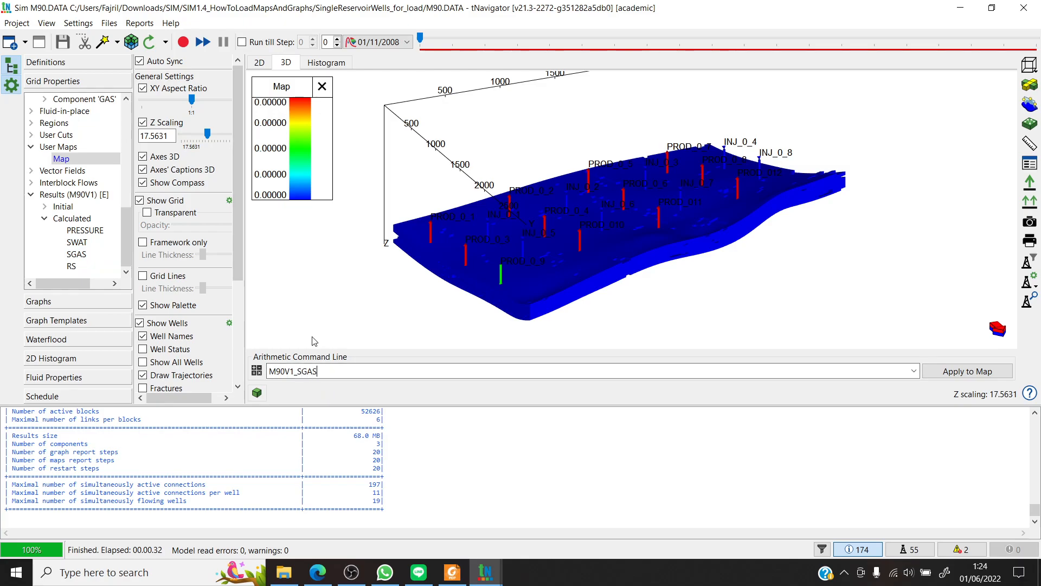
left_click_drag(126, 233, 129, 177)
left_click_drag(294, 371, 241, 370)
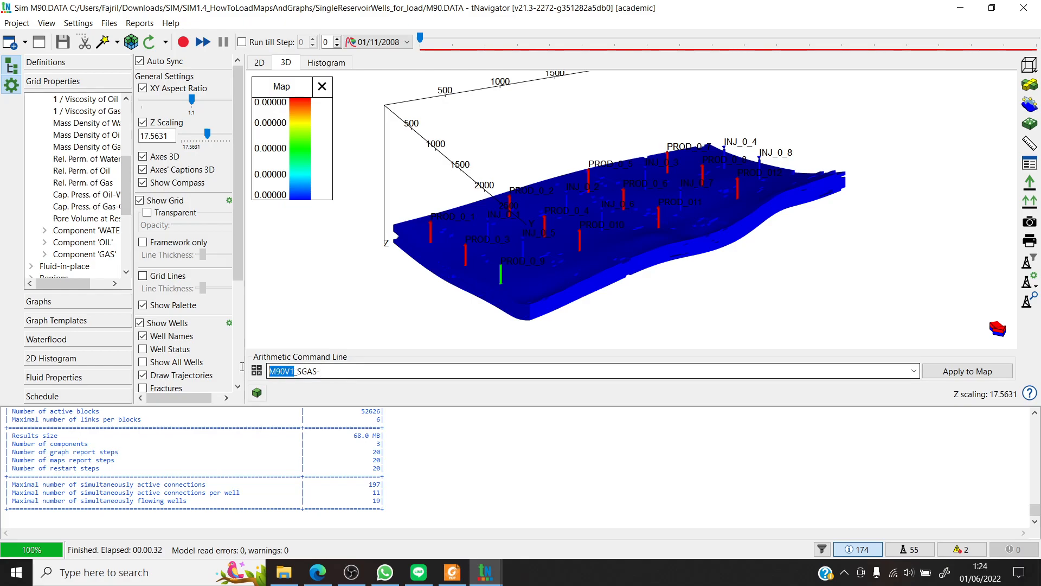
left_click(321, 371)
scroll(87, 208, "up", 5)
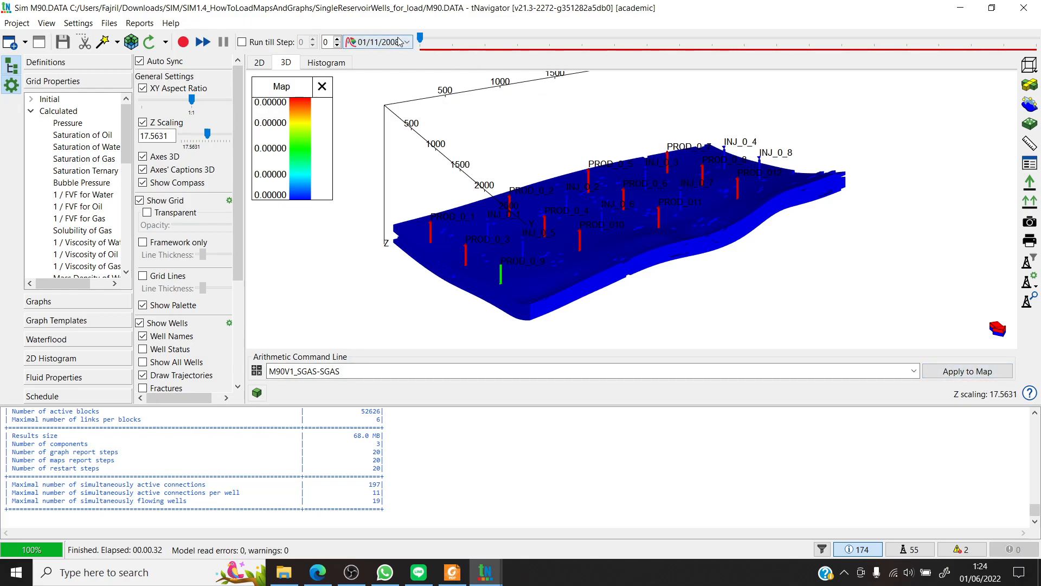
- Change the arithmetic expression to M90V1_PRESSURE-PRESSURE and apply it to Map at time step 0
left_click_drag(421, 40, 318, 114)
left_click_drag(317, 372, 296, 372)
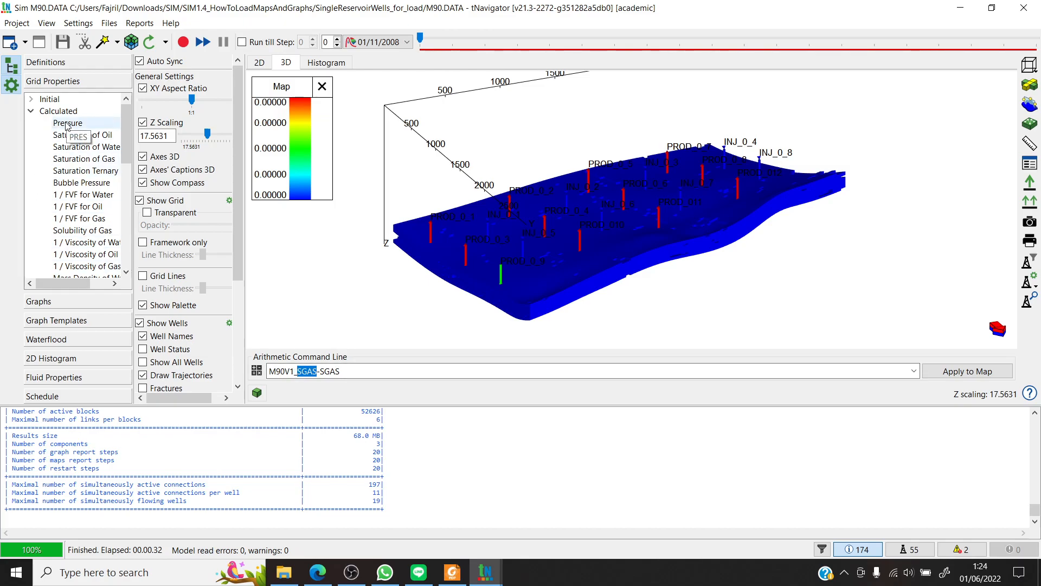
type("PRESSURE-")
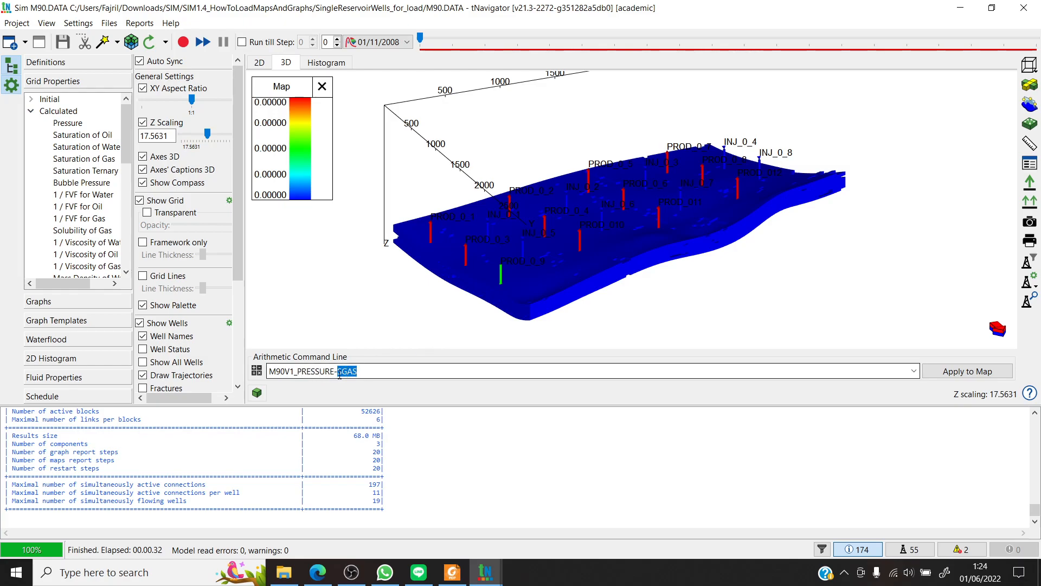
type("PRESSURE")
left_click(940, 373)
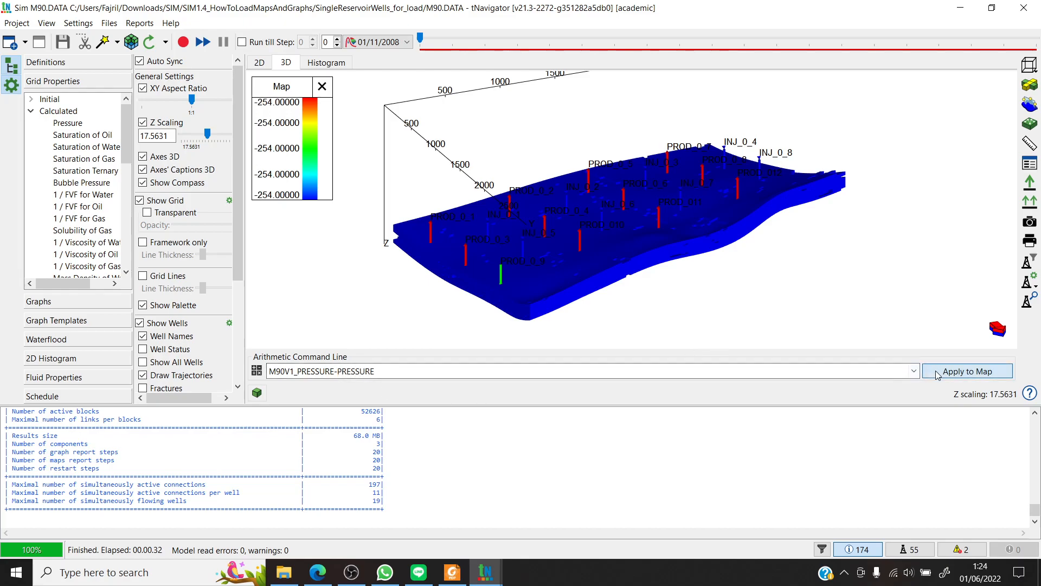
- Shorten the subtracted property in Map's expression so that it reads M90V1_PRESSURE-PRES
mouse_move(426, 45)
left_mouse_down()
mouse_move(458, 36)
mouse_move(583, 39)
mouse_move(417, 44)
left_mouse_up()
left_click_drag(375, 371, 366, 371)
key("BackSpace")
scroll(85, 216, "down", 10)
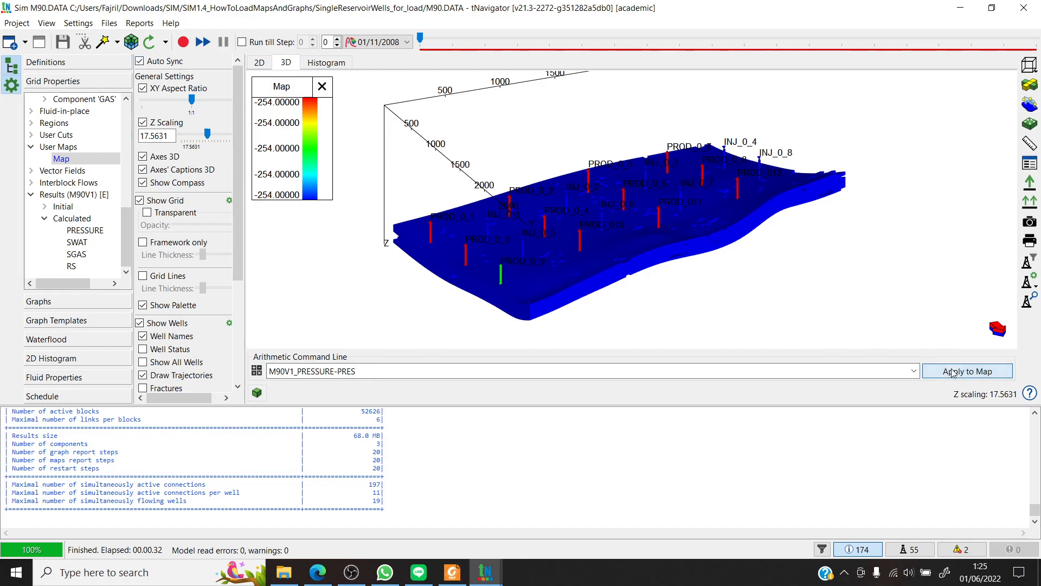
- Go to time step 4 (01/03/2009), re-enter the expression M90V1_PRESSURE-PRES and apply it to Map
left_click_drag(421, 38, 549, 37)
mouse_move(555, 259)
left_mouse_down()
mouse_move(583, 261)
mouse_move(571, 217)
mouse_move(579, 268)
mouse_move(567, 262)
left_mouse_up()
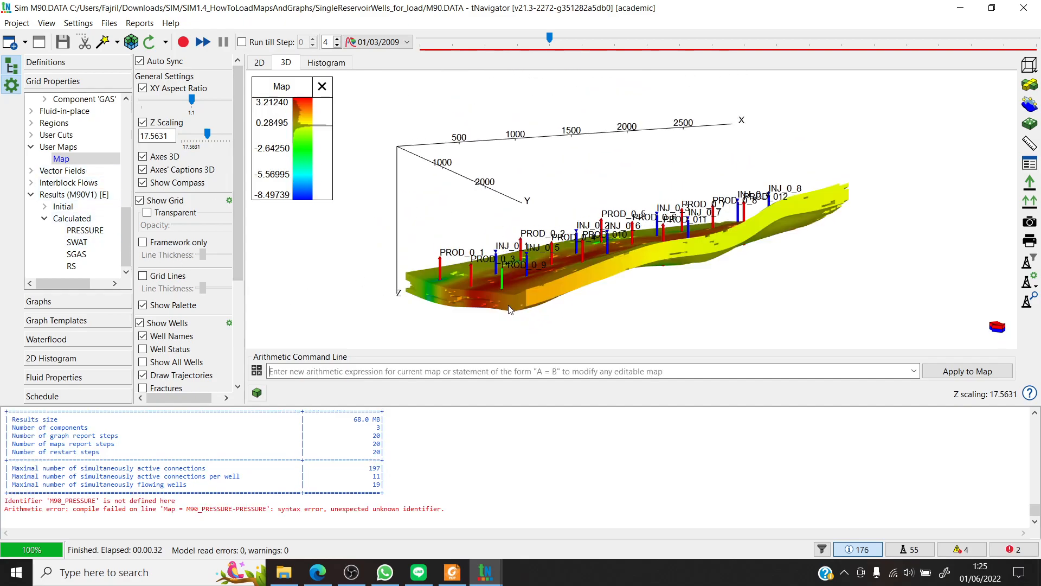
left_click(346, 373)
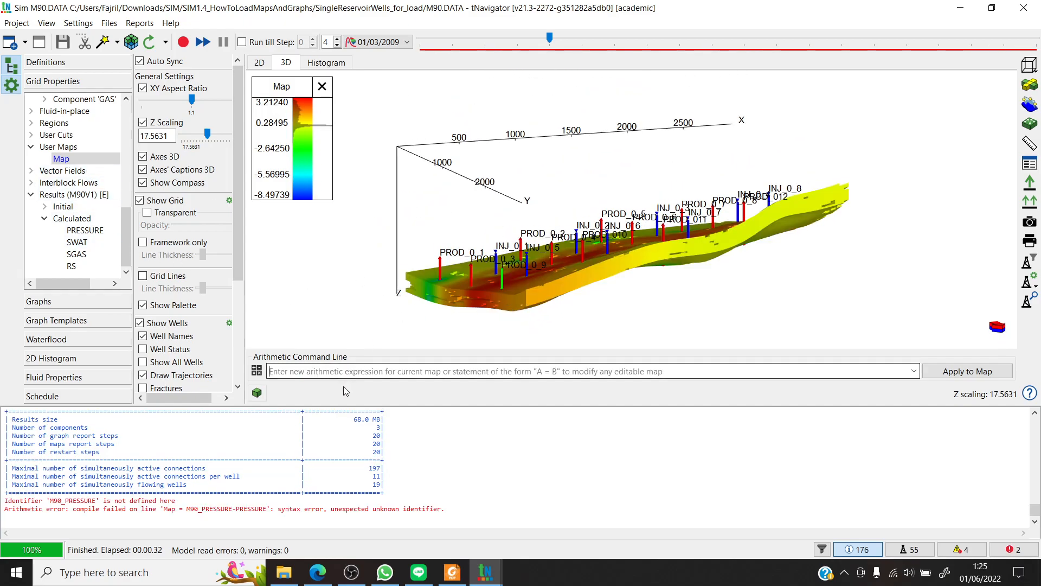
left_click_drag(449, 264, 454, 272)
left_click(359, 367)
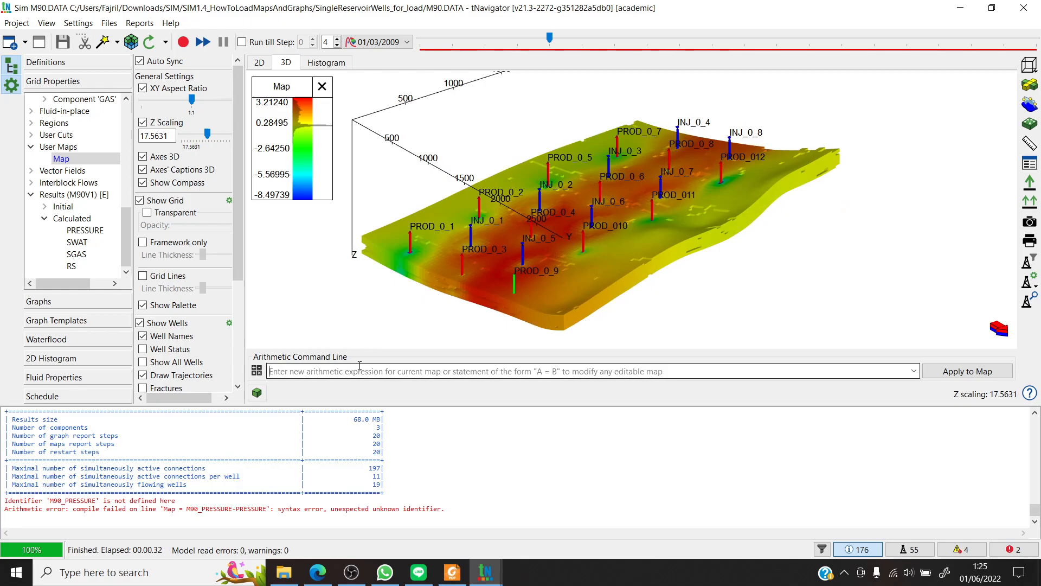
type("M90V1_PRESSURE-PRESSURE")
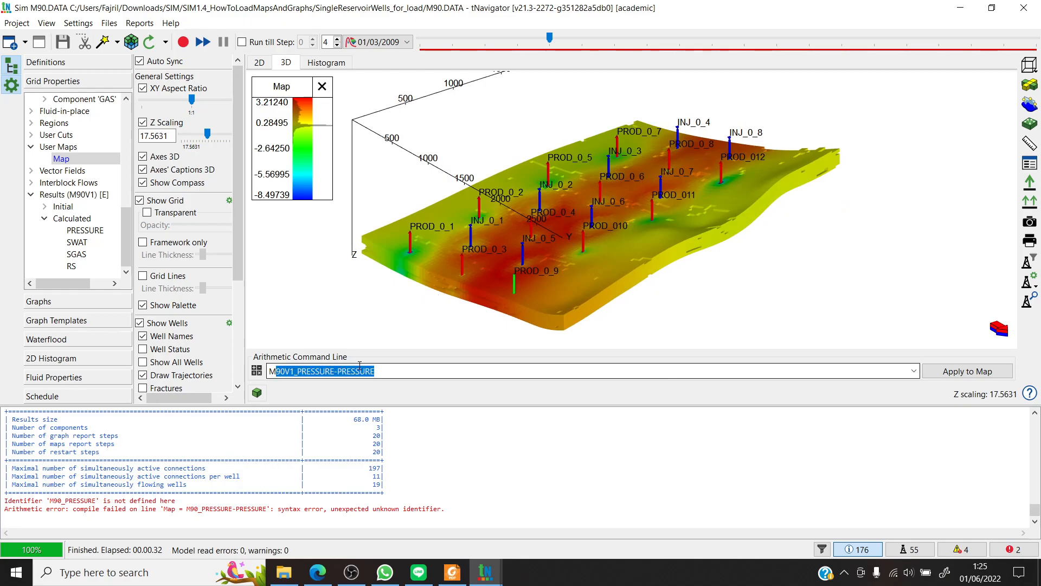
left_click_drag(338, 371, 382, 370)
left_click(383, 371)
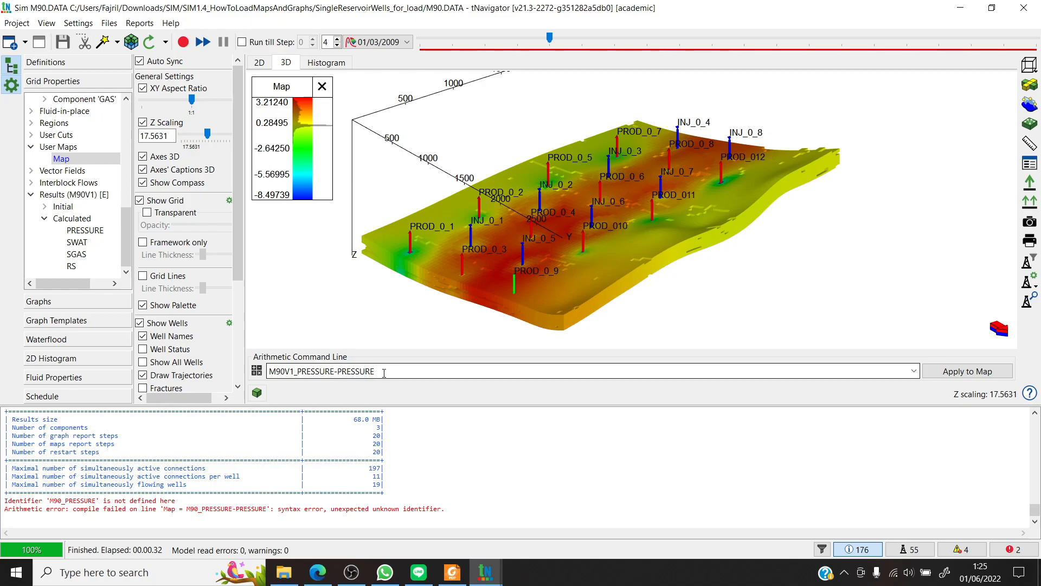
left_click(962, 376)
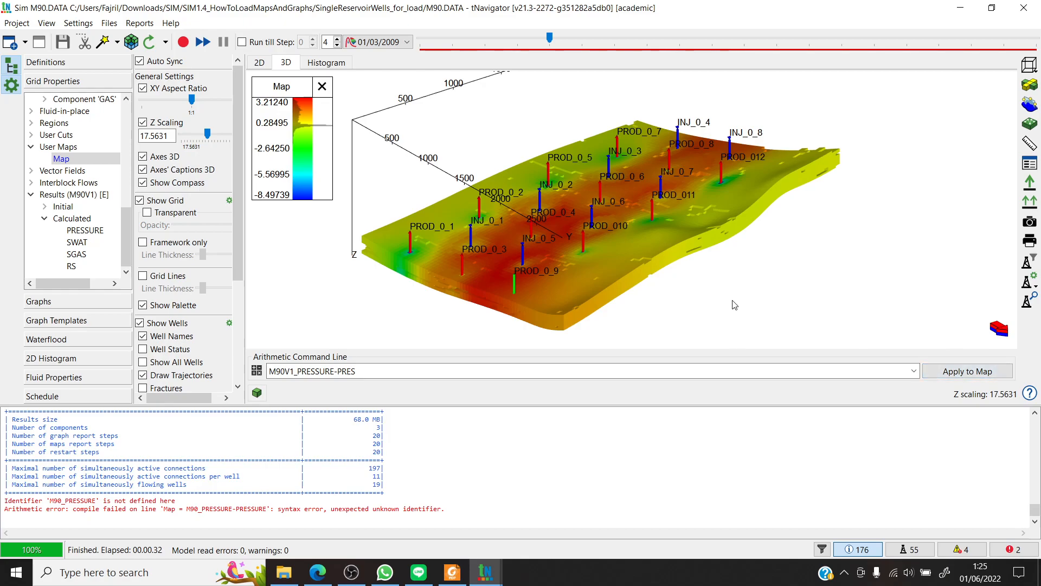
- Examine the pressure difference map at time step 4, then display the imported PRESSURE map of Results (M90V1)
left_click_drag(487, 39, 550, 51)
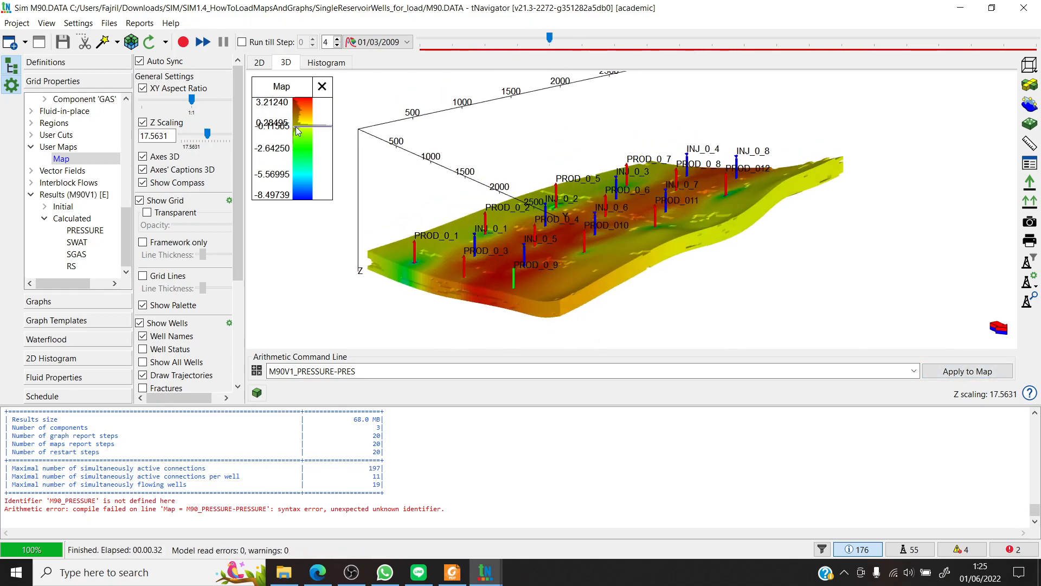
left_click_drag(625, 252, 654, 280)
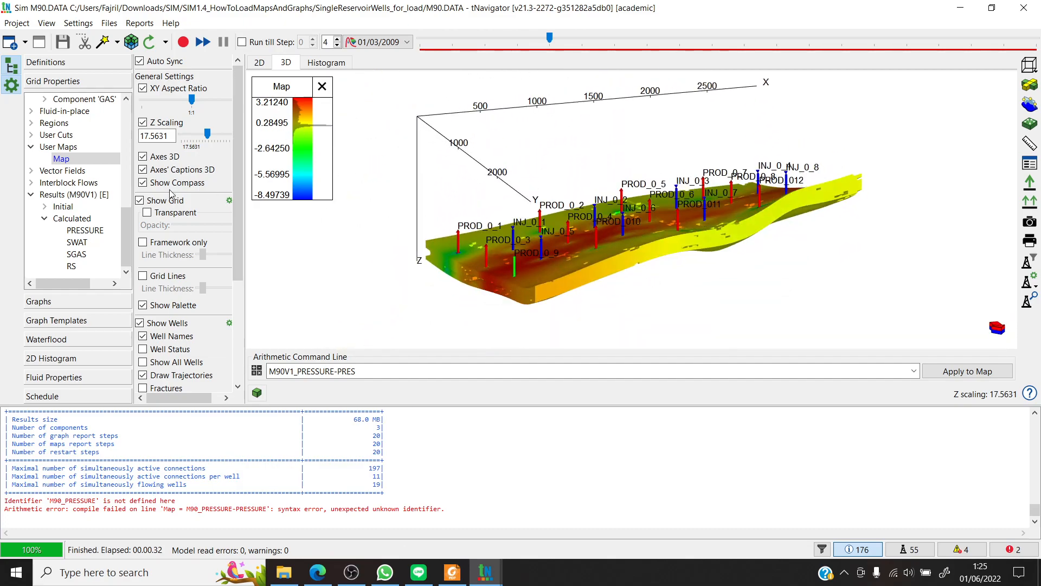
left_click(86, 230)
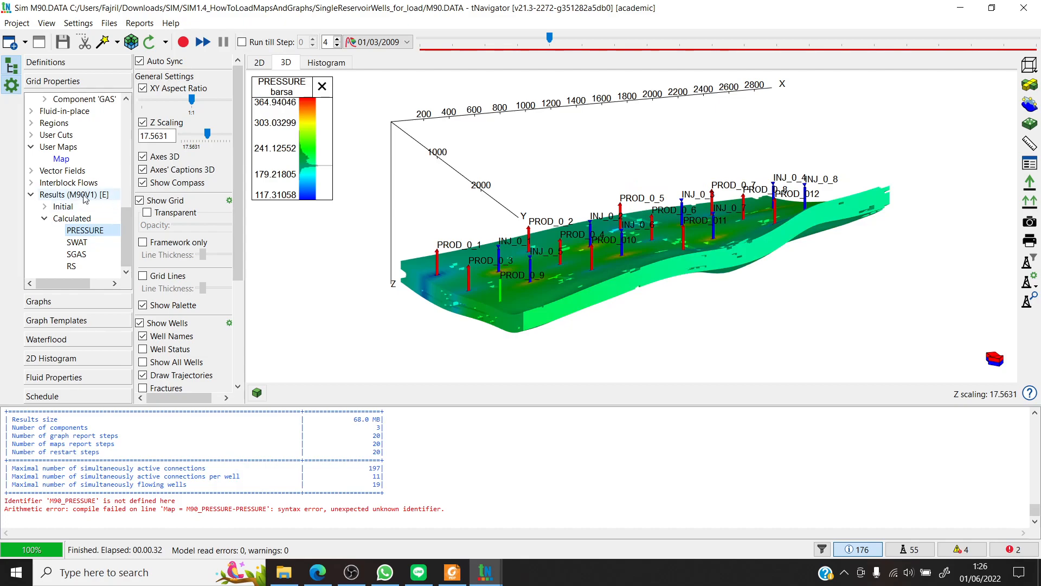
- Apply the expression M90V1_SGAS-SGAS to the user map named Map and inspect the gas saturation difference from several angles
left_click(60, 160)
left_click_drag(297, 371, 414, 369)
type("SGAS-SGAS")
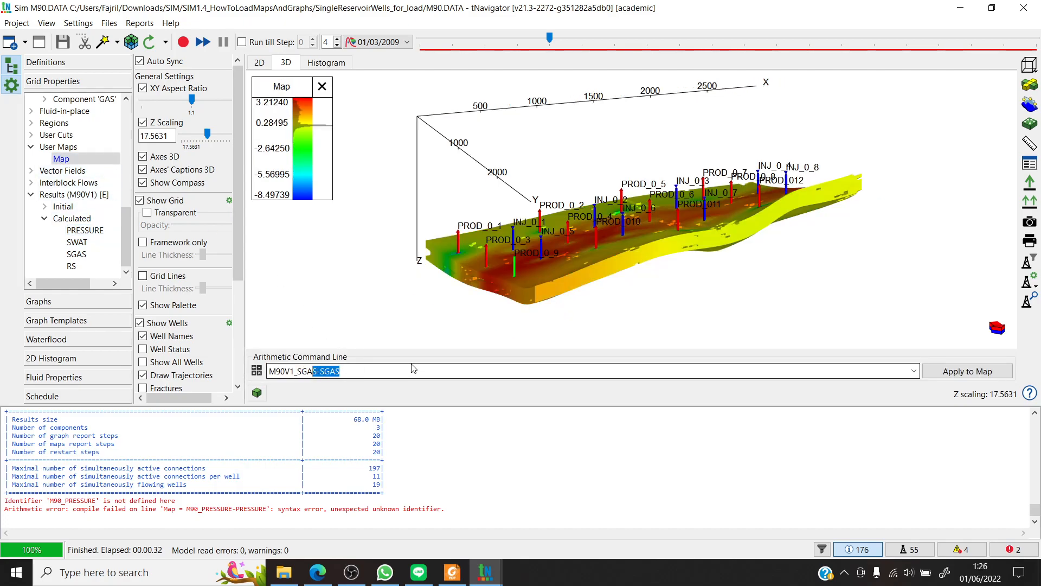
key("Return")
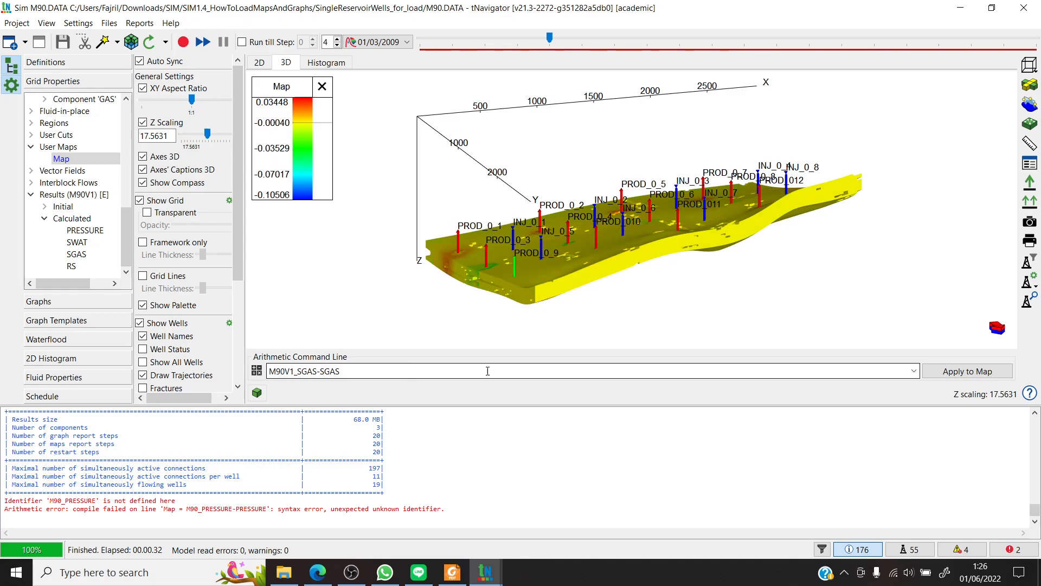
left_click(948, 379)
left_click_drag(570, 302, 661, 294)
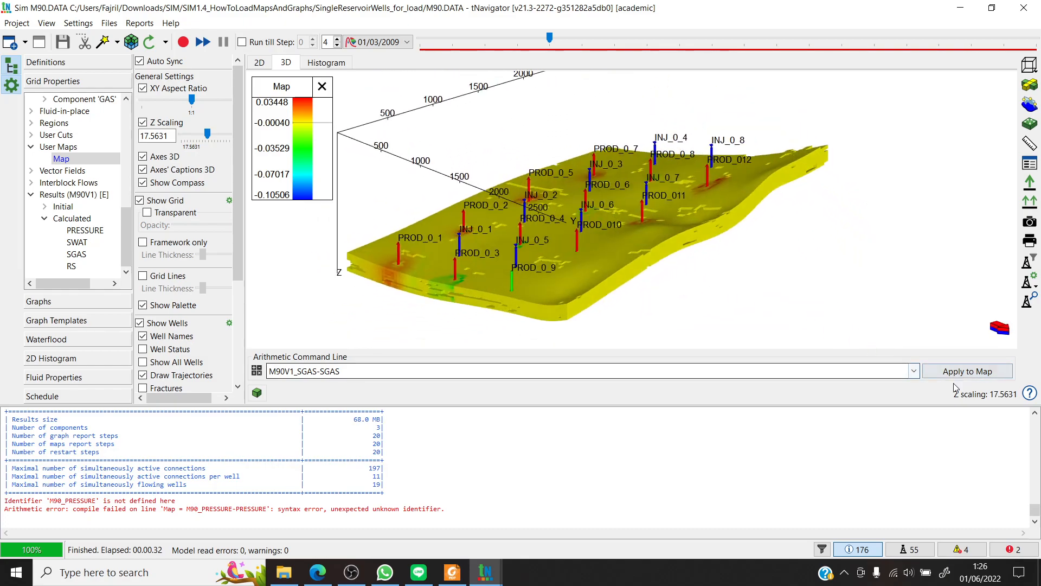
mouse_move(544, 270)
left_mouse_down()
mouse_move(554, 280)
mouse_move(545, 268)
left_mouse_up()
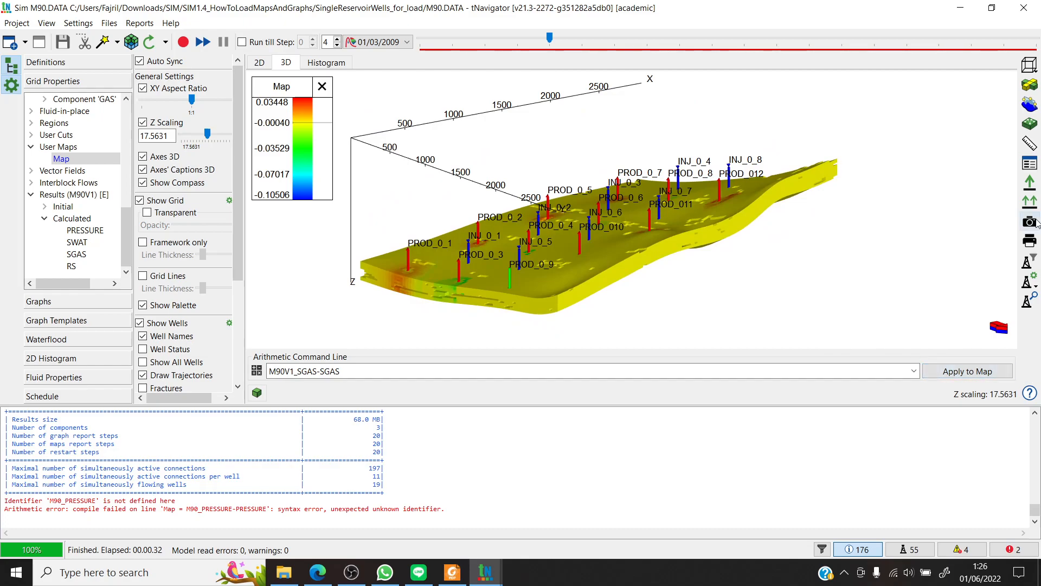
left_click_drag(879, 149, 809, 204)
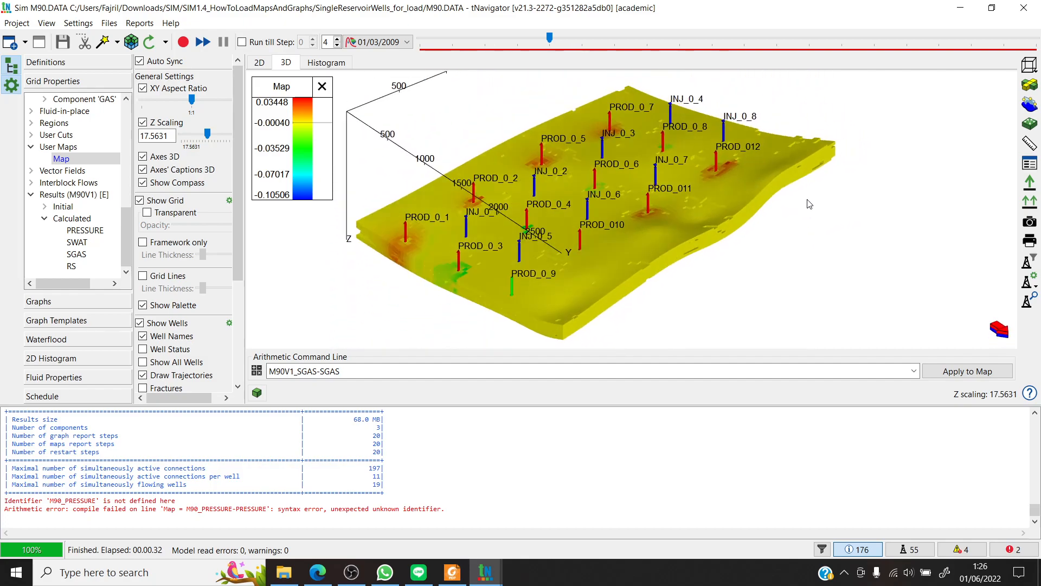
- Go to time step 11 (01/10/2009) and apply the expression M90V1_SWAT-SWAT to Map
left_click_drag(454, 39, 647, 39)
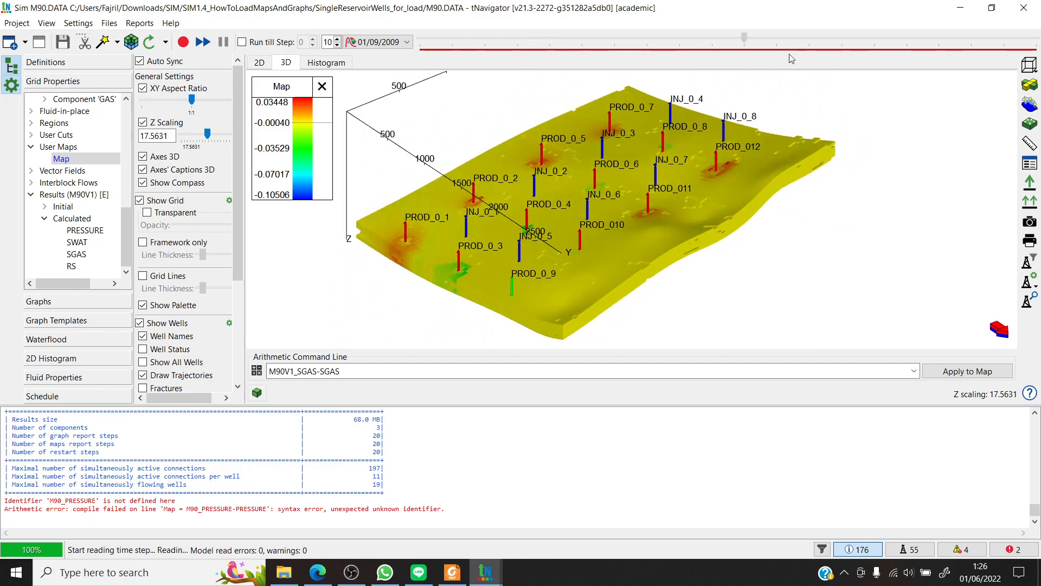
left_click(776, 38)
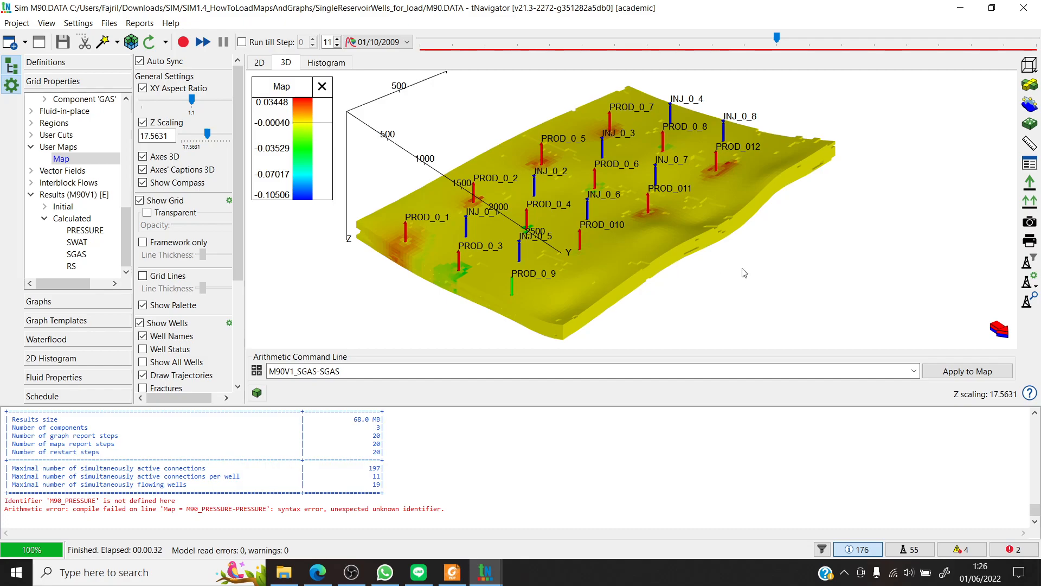
left_click_drag(339, 371, 302, 371)
type("WAT")
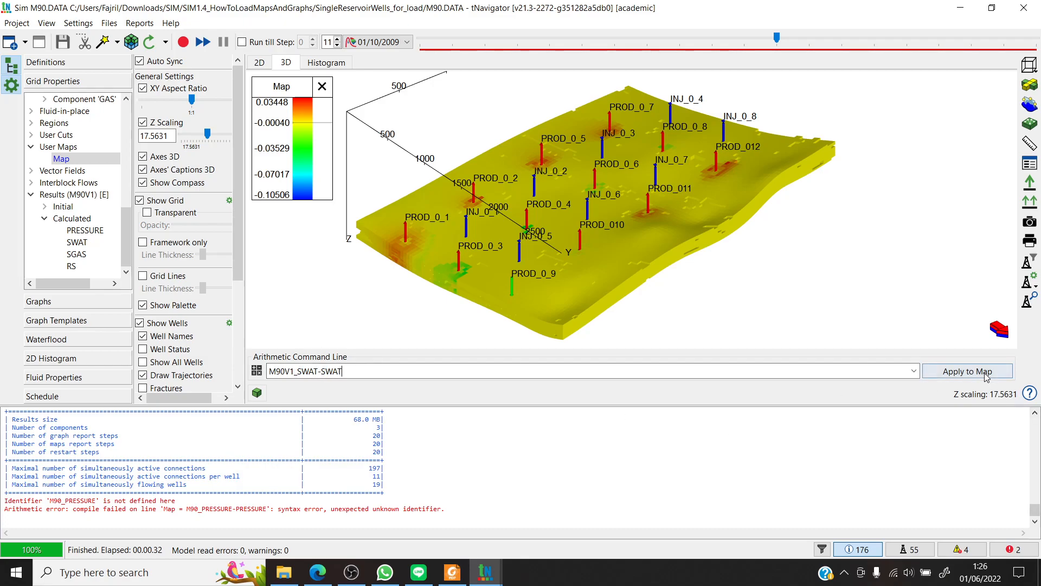
left_click(961, 371)
- Return to time step 0 (01/11/2008) and apply the expression M90V1_PRESSURE-PRES to Map
left_click_drag(777, 39, 382, 92)
left_click(346, 373)
left_click_drag(321, 372, 297, 372)
type("PRESSURE")
left_click_drag(408, 368, 350, 371)
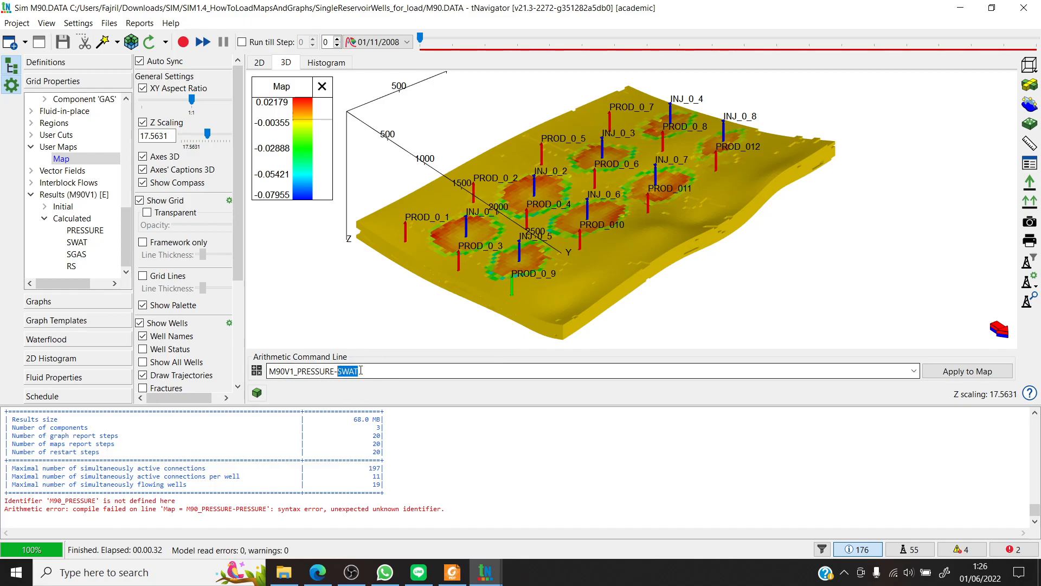
type("PRE")
left_click(958, 374)
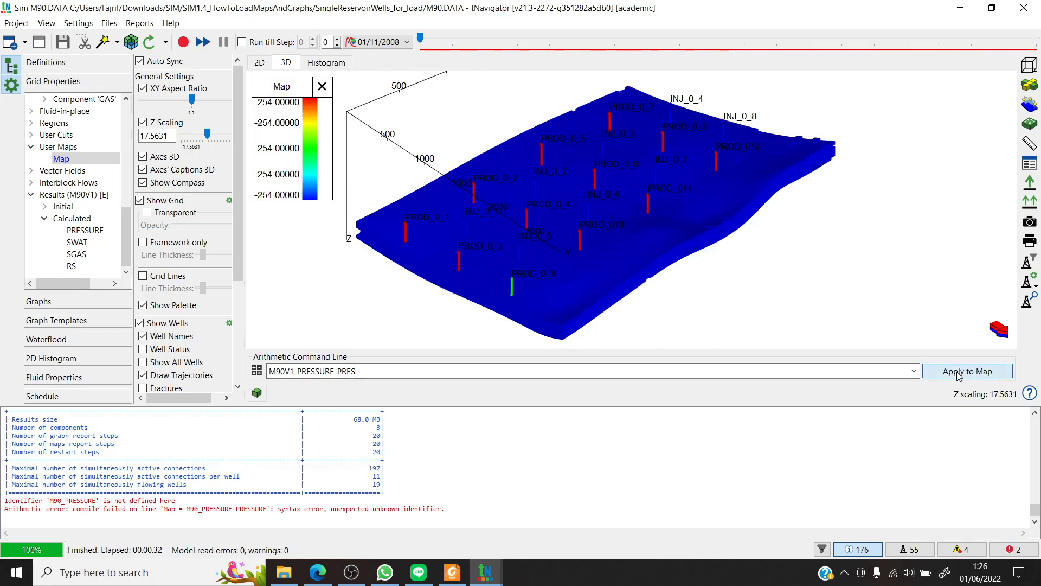
- Examine the pressure difference map at time steps 2 (01/01/2009) and 1 (01/12/2008), and return to time step 0 (01/11/2008)
left_click_drag(421, 36, 496, 48)
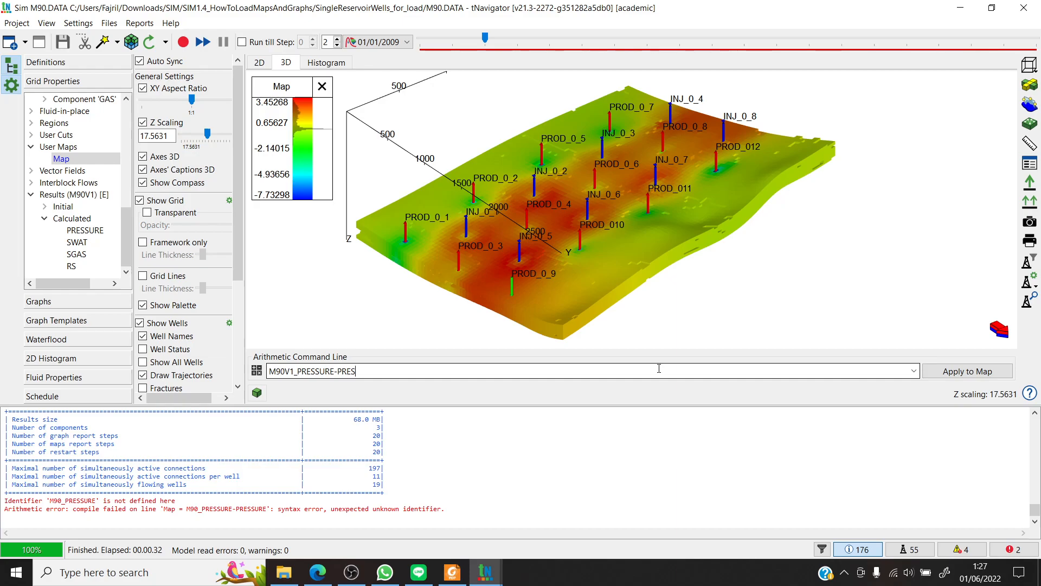
left_click_drag(508, 35, 437, 58)
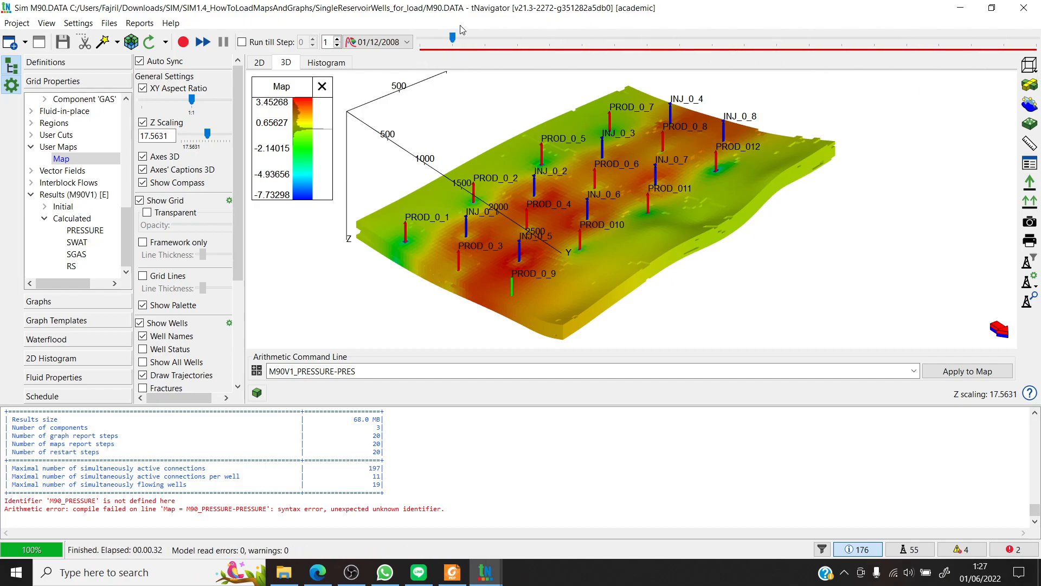
left_click_drag(453, 39, 419, 43)
- Collapse the Calculated, User Maps and Results (M90V1) groups in the grid properties tree and display the Rates graphs
left_click_drag(128, 233, 127, 126)
left_click(31, 111)
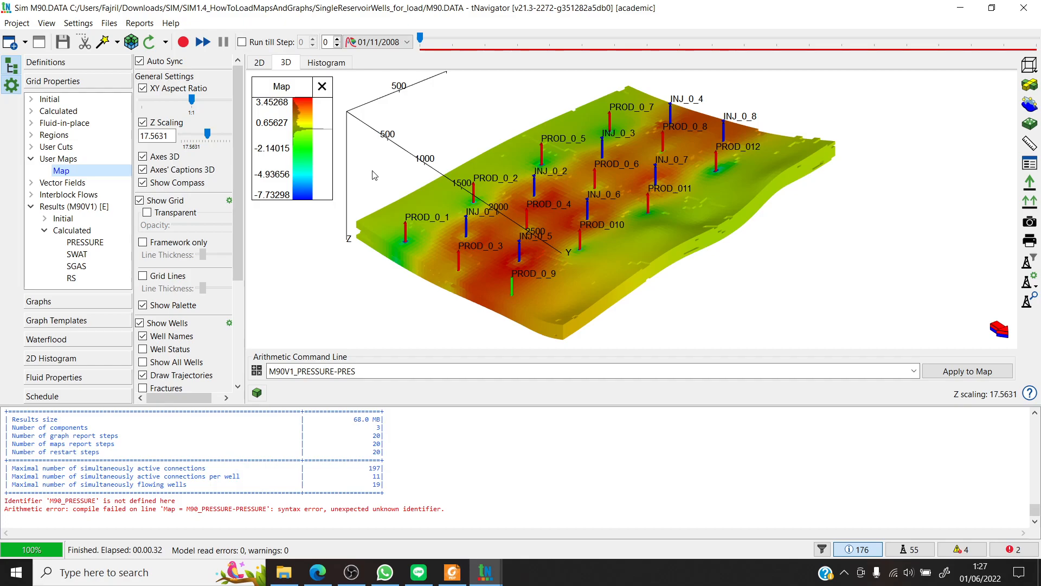
left_click(31, 159)
left_click(30, 195)
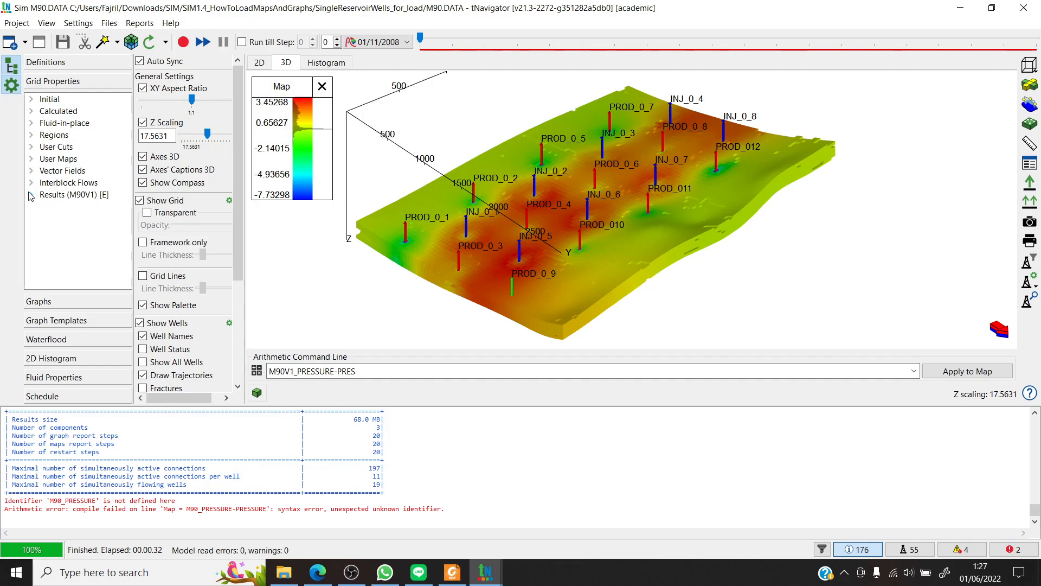
left_click(76, 302)
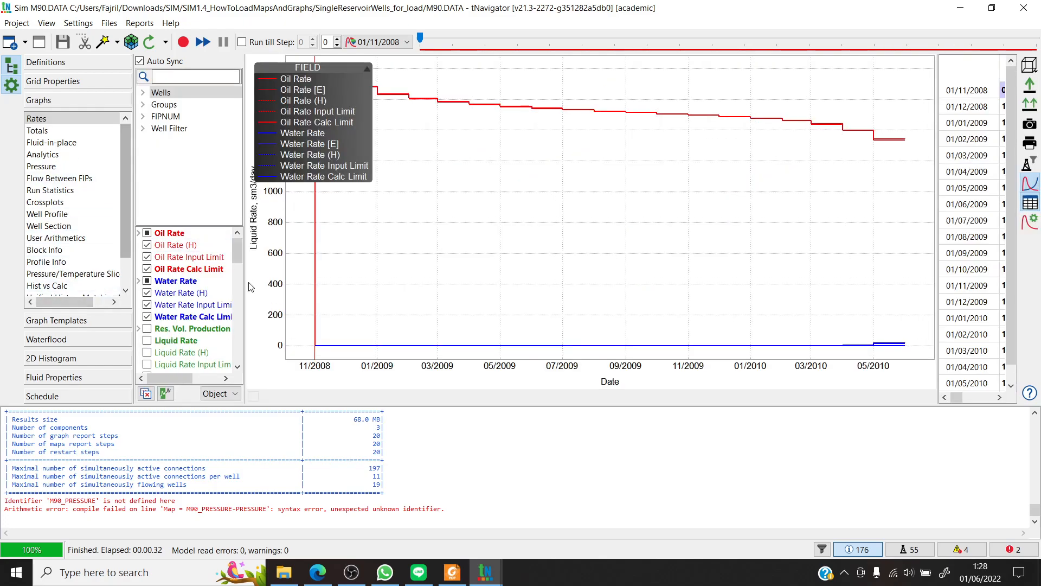
- Widen the list of rate curves, expand the Oil Rate group, and move the FIELD legend away from the start of the curves
left_click_drag(245, 249, 275, 250)
left_click(139, 233)
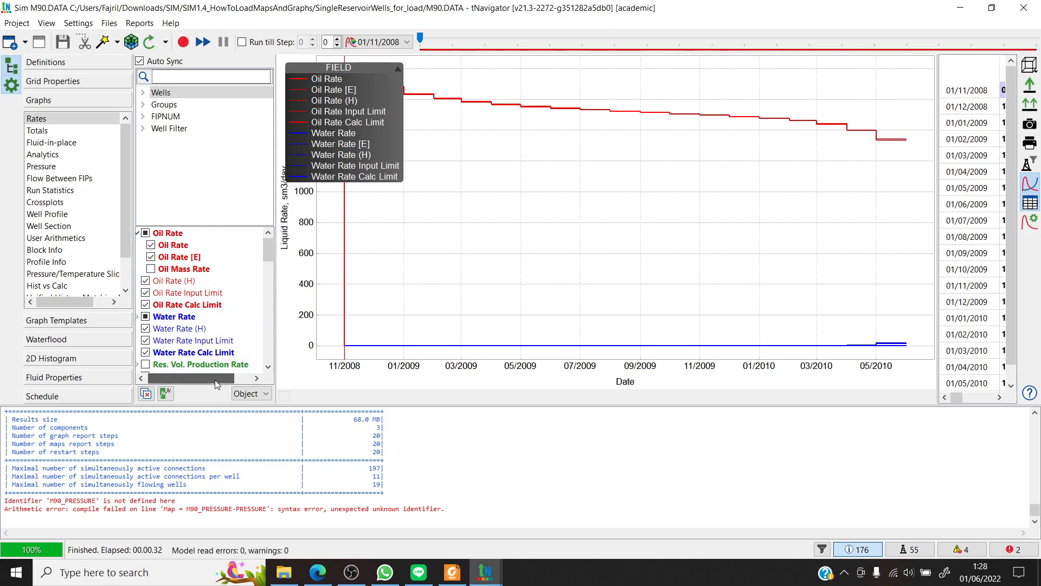
mouse_move(268, 249)
left_mouse_down()
mouse_move(269, 289)
mouse_move(269, 244)
left_mouse_up()
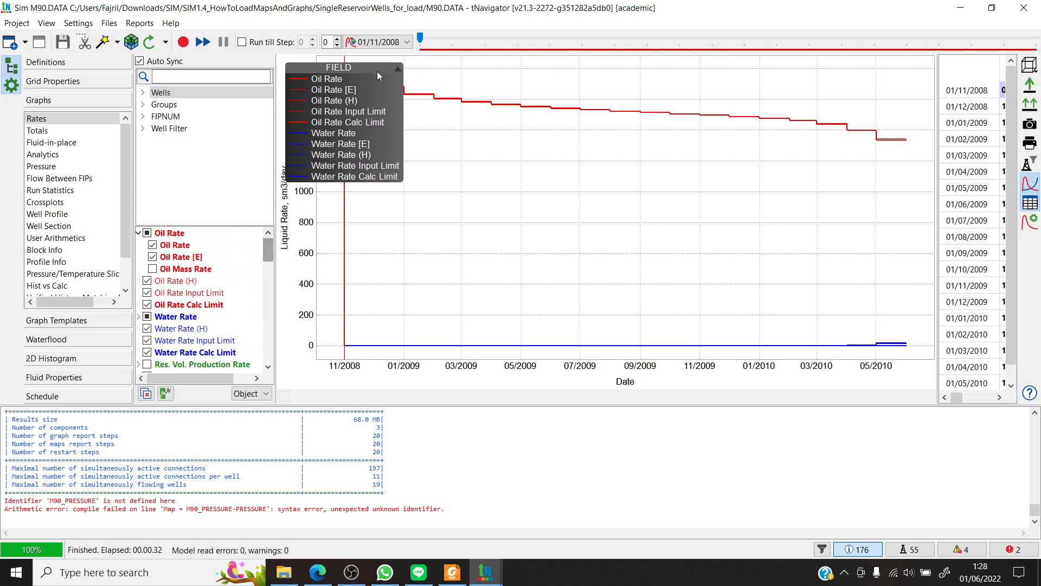
left_click_drag(362, 80, 508, 117)
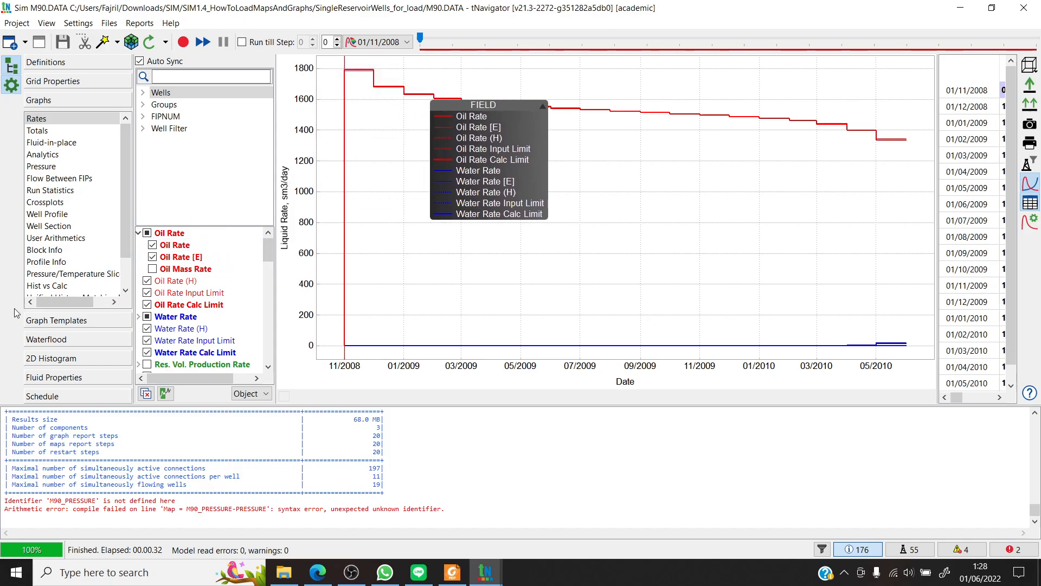
- Hide all oil curves in the Rates graph, including Oil Rate (H), Oil Rate Input Limit and Oil Rate Calc Limit
left_click(152, 244)
left_click(152, 257)
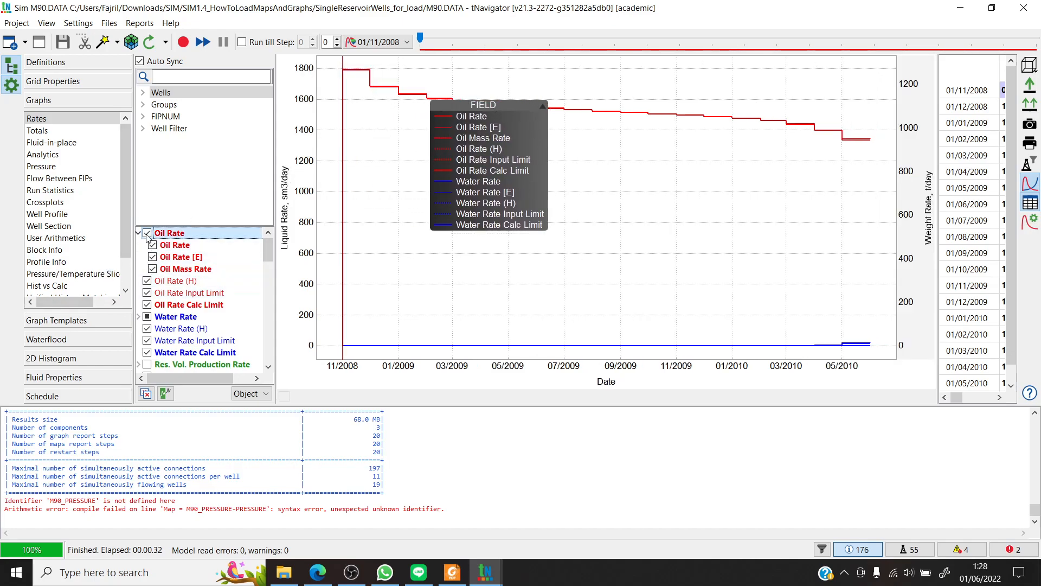
left_click(147, 280)
left_click(147, 293)
left_click(147, 305)
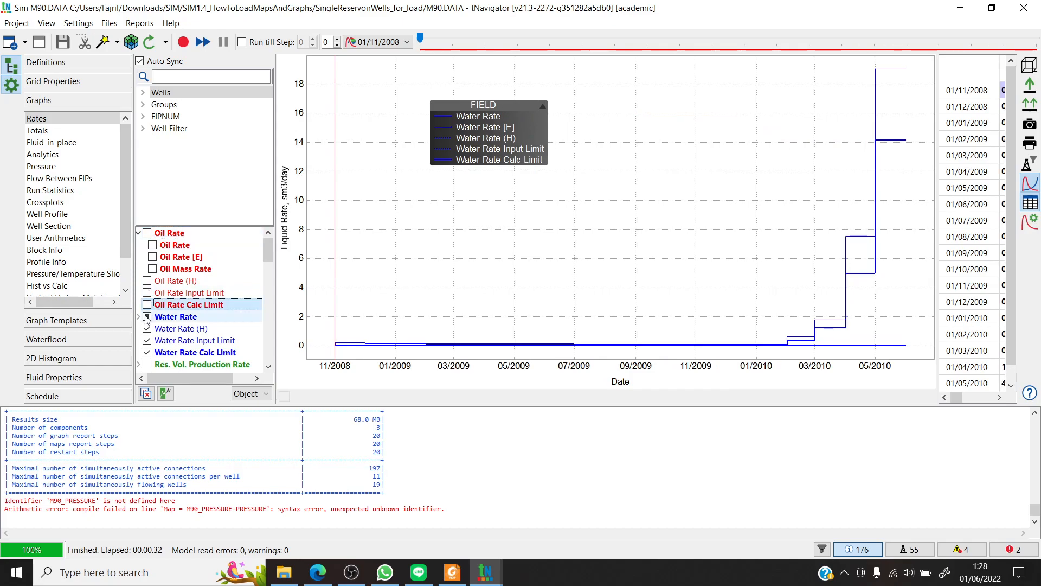
- Expand the Water Rate group and hide all water curves, including Water Rate (H), Water Rate Input Limit and Water Rate Calc Limit
left_click(146, 316)
left_click(139, 317)
left_click(147, 317)
scroll(147, 287, "down", 3)
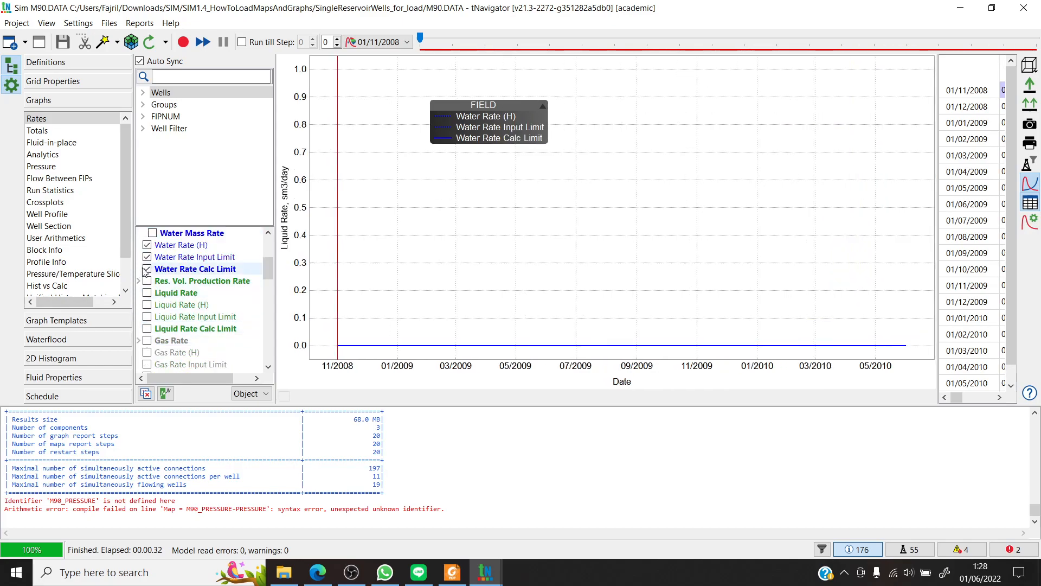
left_click(147, 245)
left_click(147, 257)
left_click(147, 269)
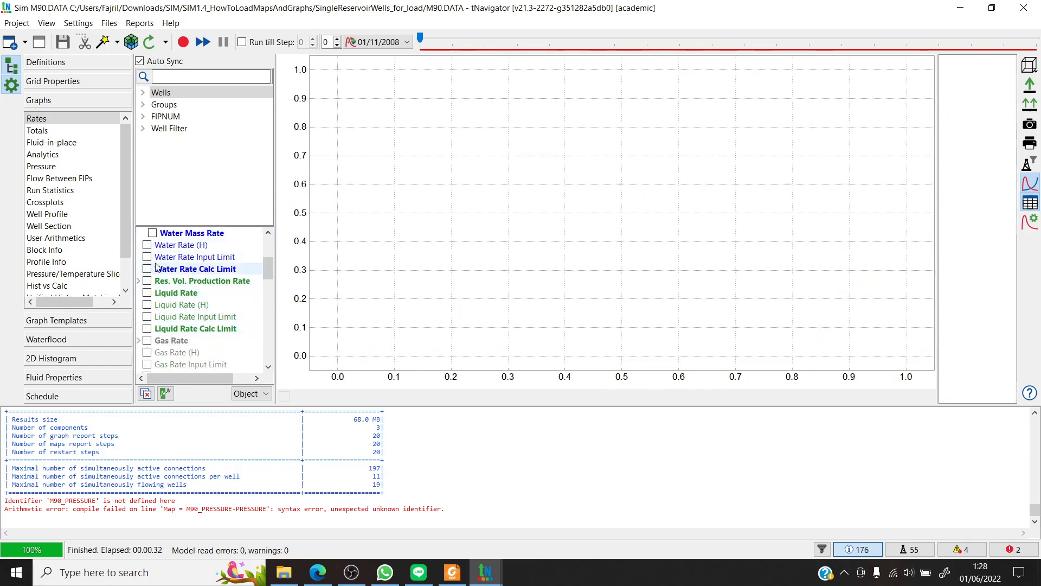
- Plot the imported Water Rate [E] curve together with the calculated Water Rate to compare them
scroll(250, 279, "up", 2)
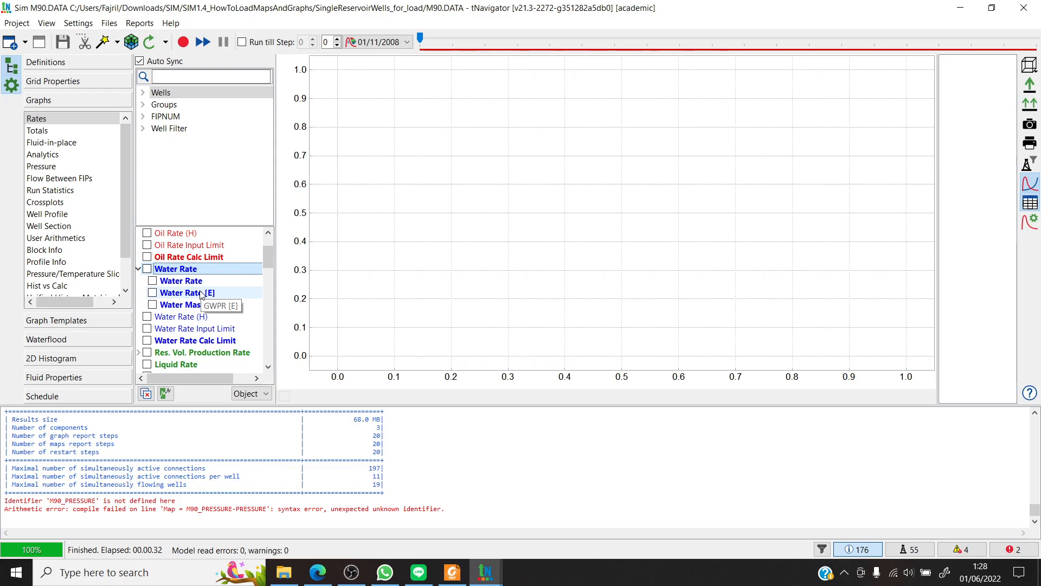
left_click(154, 292)
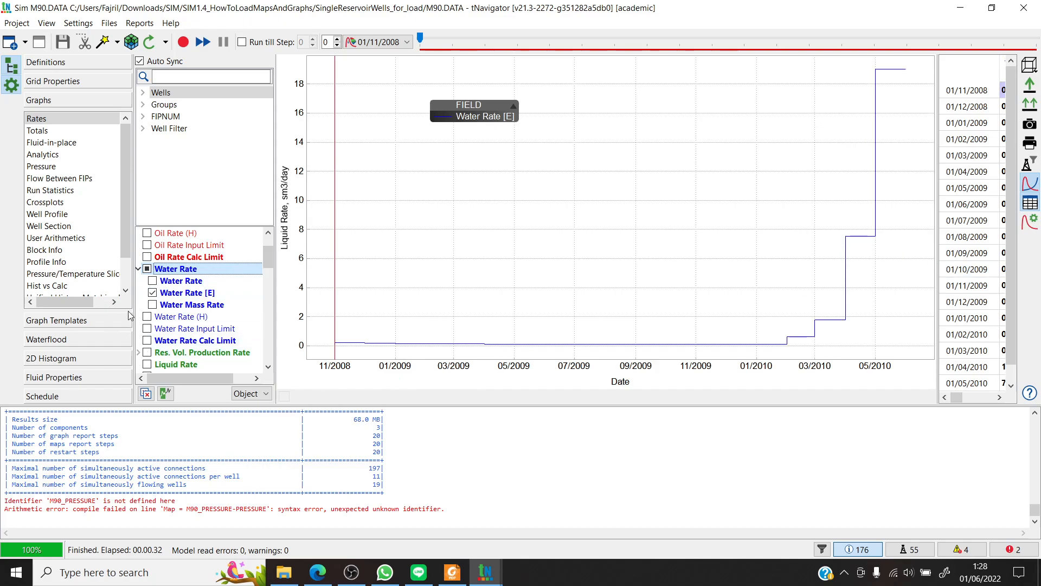
left_click(153, 281)
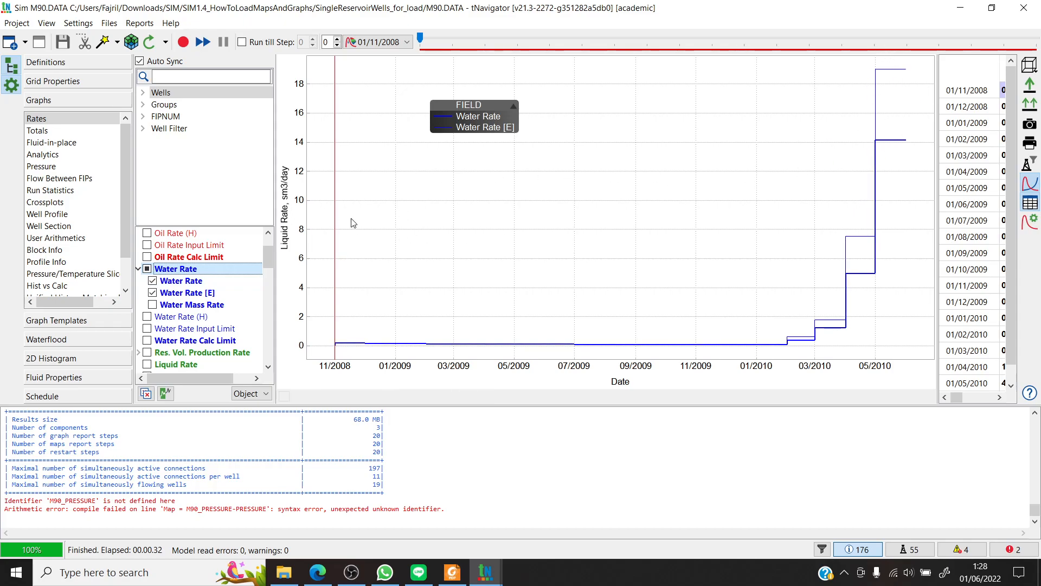
- Plot Oil Rate and Oil Rate [E] for the field and hide the Water Rate and Water Rate [E] curves
scroll(177, 269, "up", 2)
left_click(153, 245)
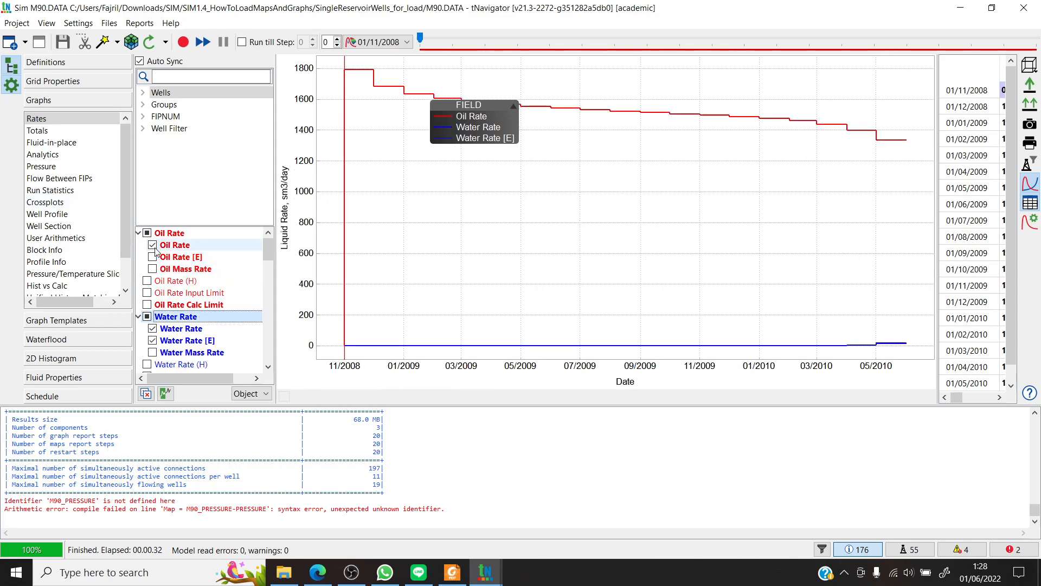
left_click(153, 257)
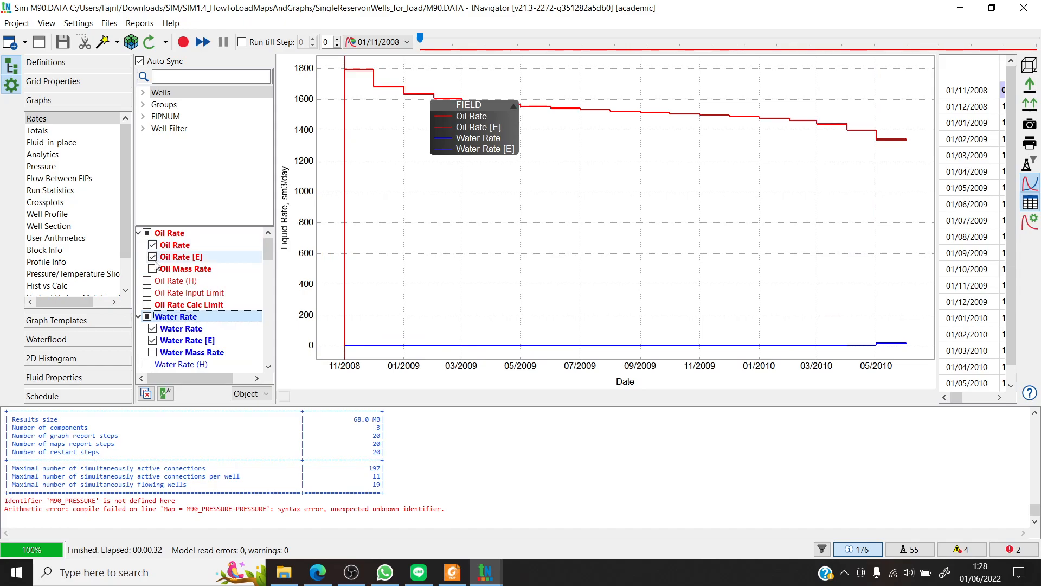
scroll(156, 260, "down", 2)
left_click(153, 268)
left_click(153, 280)
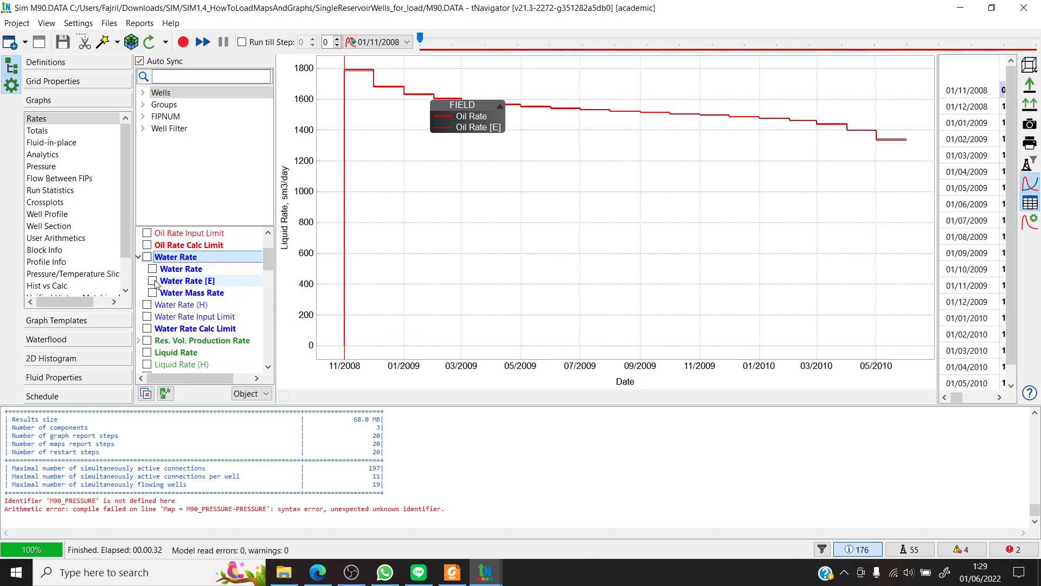
scroll(154, 268, "up", 2)
left_click(152, 248)
left_click(152, 247)
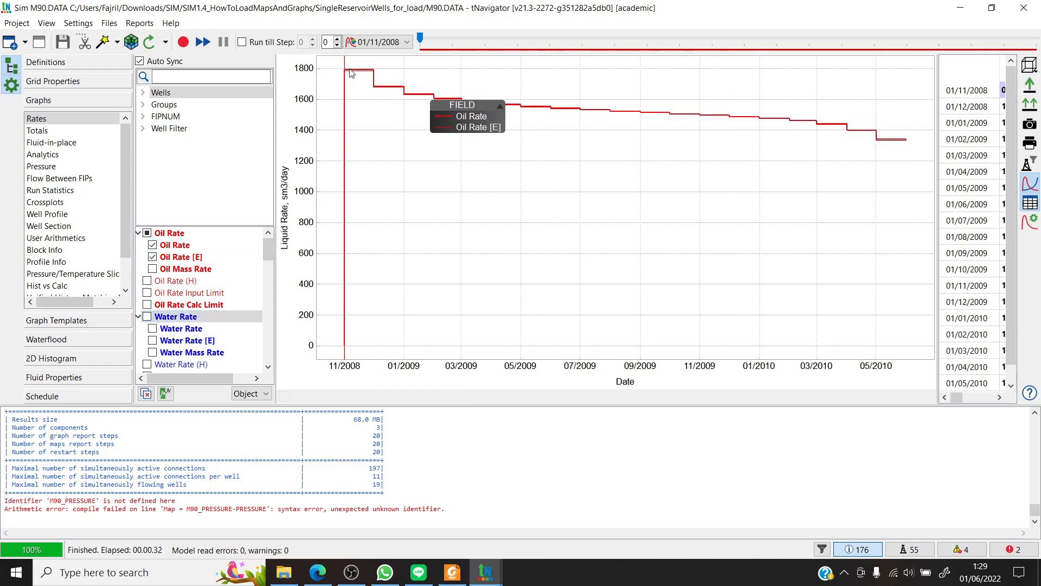
- Compare Oil Rate with Oil Rate [E] up close over the first months and the whole period, and widen the table to show both columns
left_click_drag(344, 66, 531, 117)
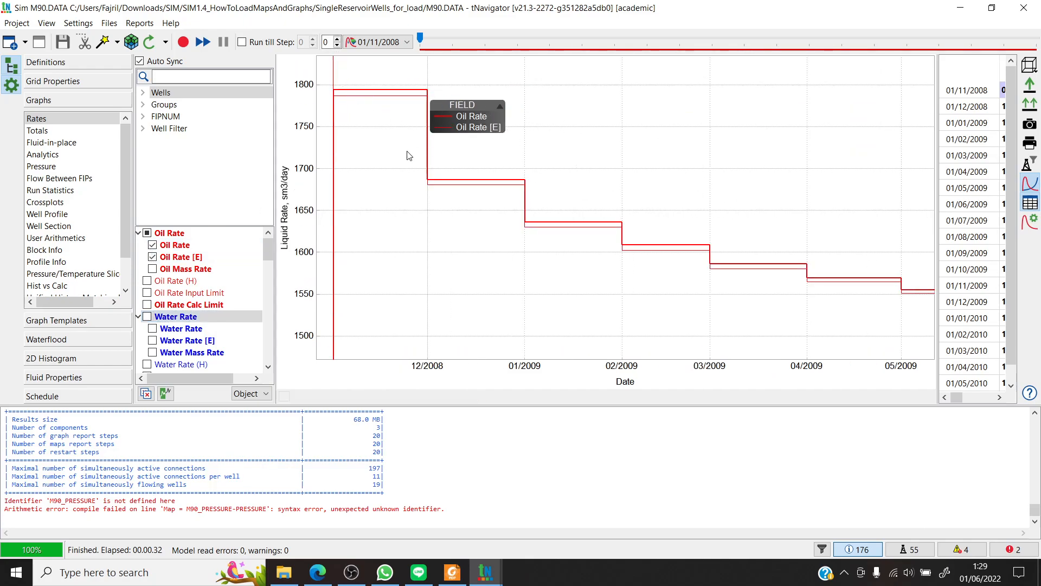
double_click(462, 151)
left_click_drag(918, 148, 280, 65)
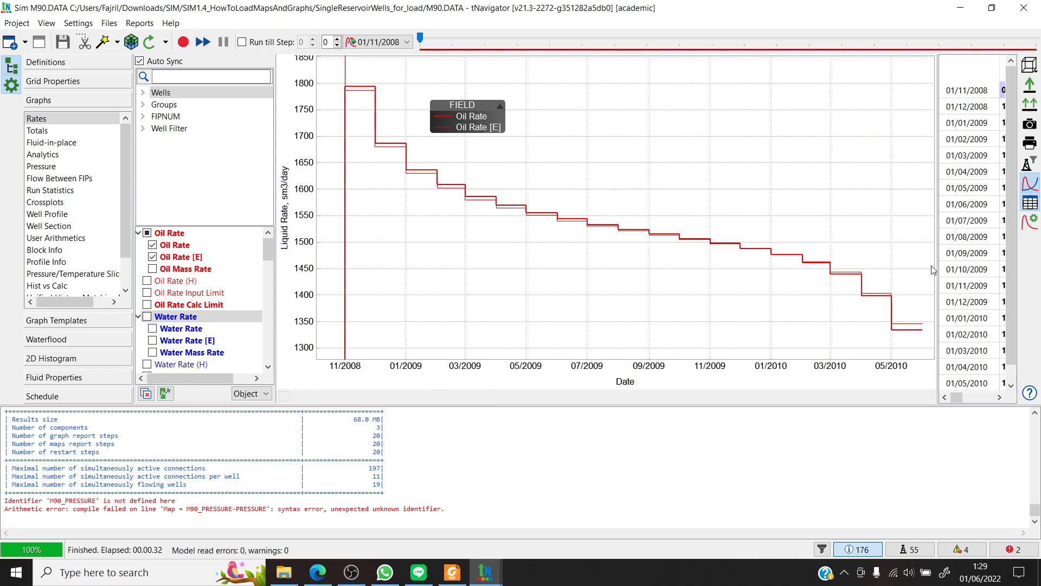
left_click_drag(938, 261, 779, 248)
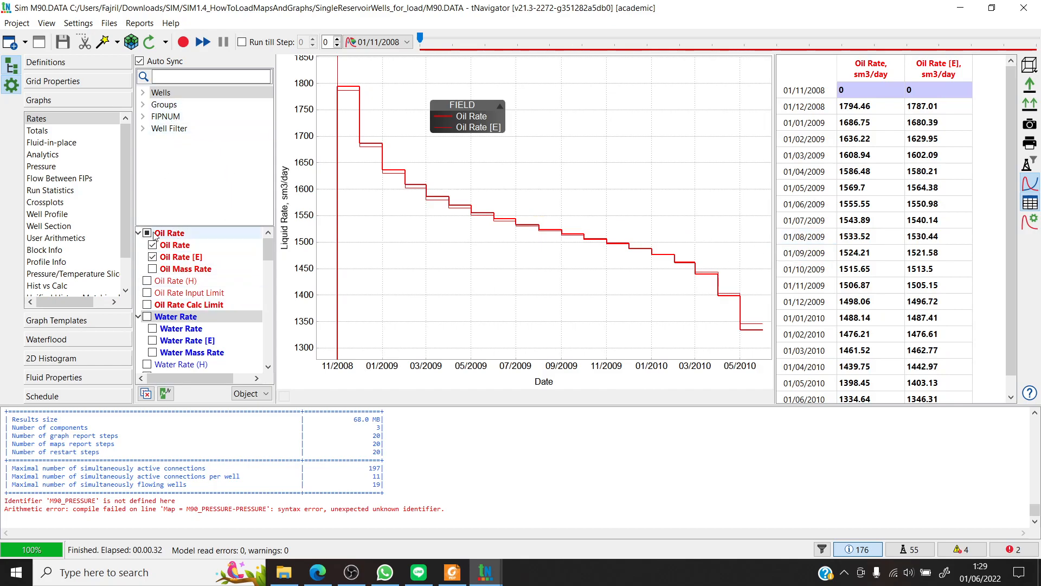
- Switch to the Totals graphs, expand the Oil Total group and hide all displayed oil and water total curves
left_click(38, 131)
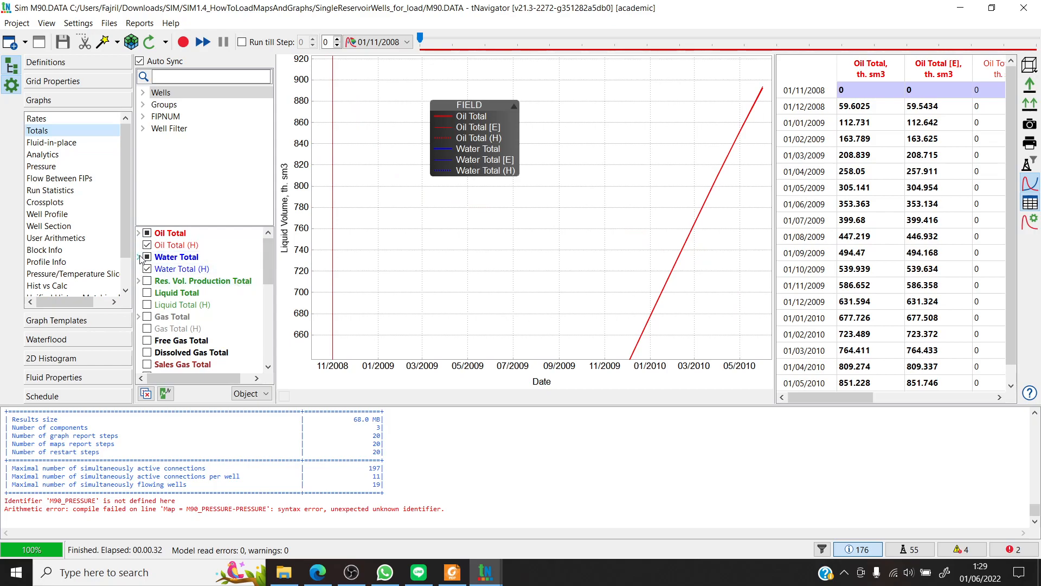
left_click(139, 233)
left_click(146, 233)
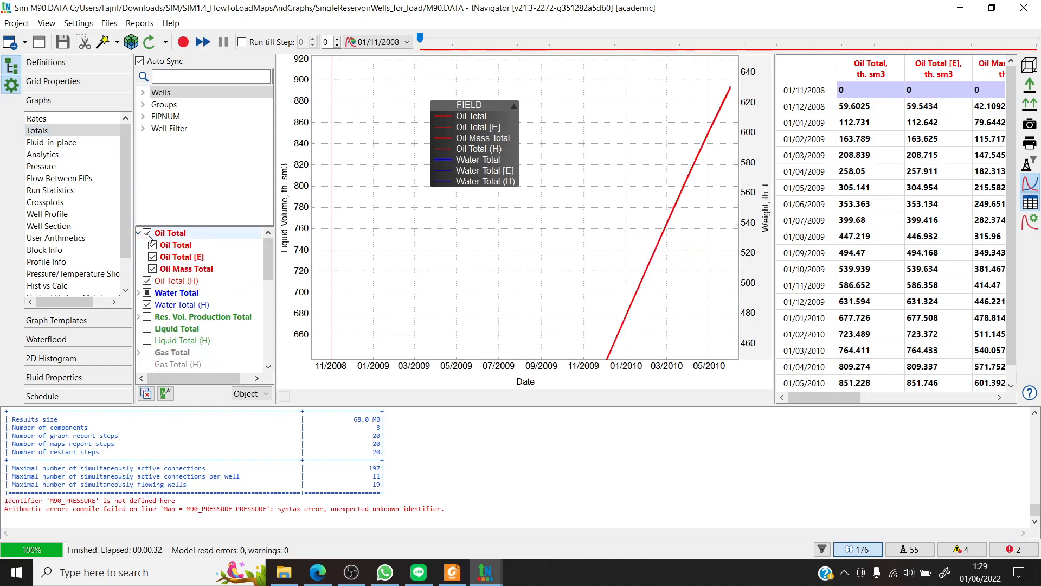
left_click(147, 233)
left_click(147, 292)
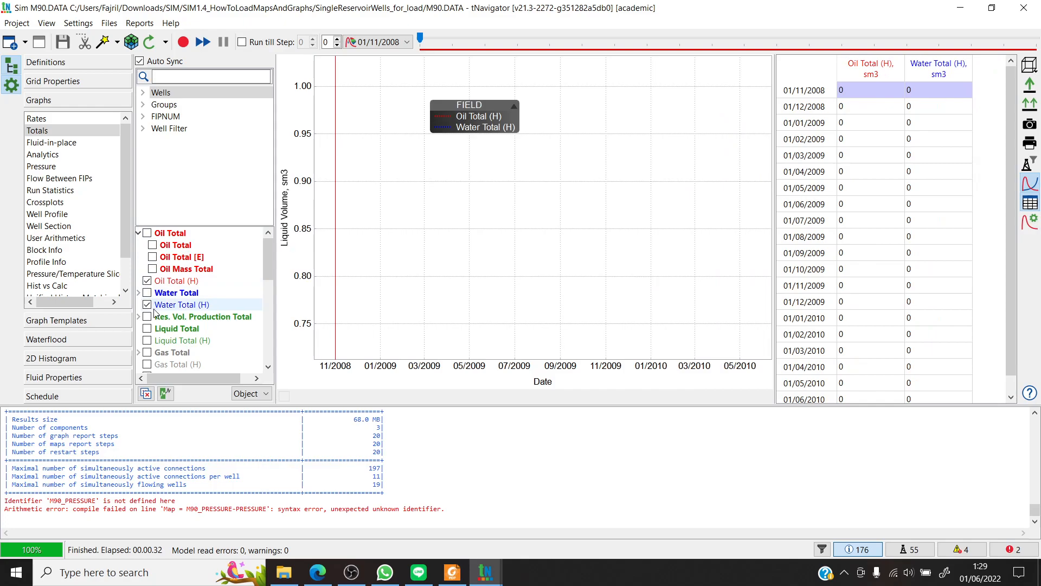
left_click(147, 305)
left_click(147, 281)
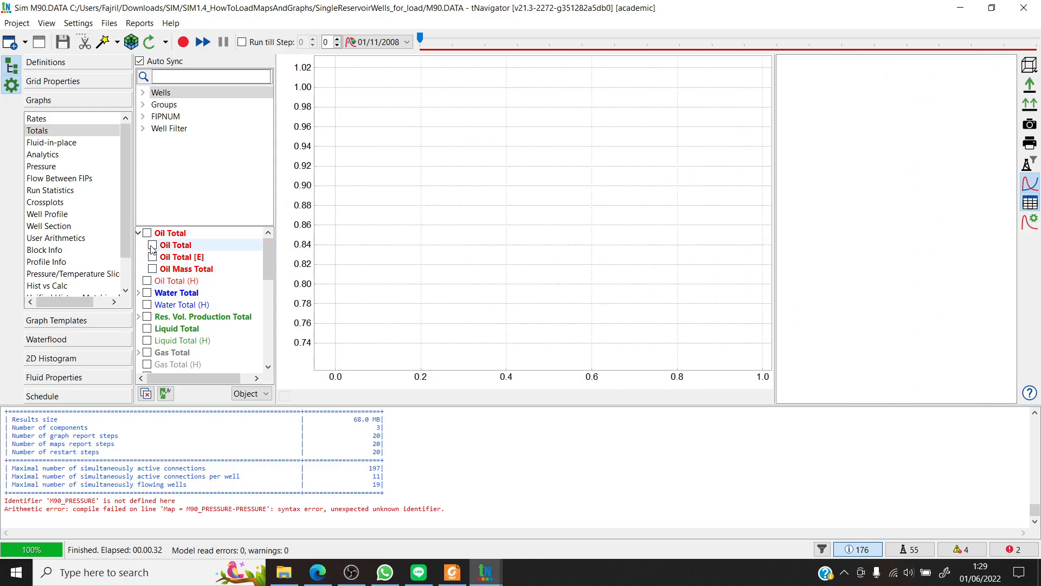
- Plot Oil Total and Oil Total [E] for the field and compare the two curves near 01/06/2010 and over the full period
left_click(152, 245)
left_click(152, 257)
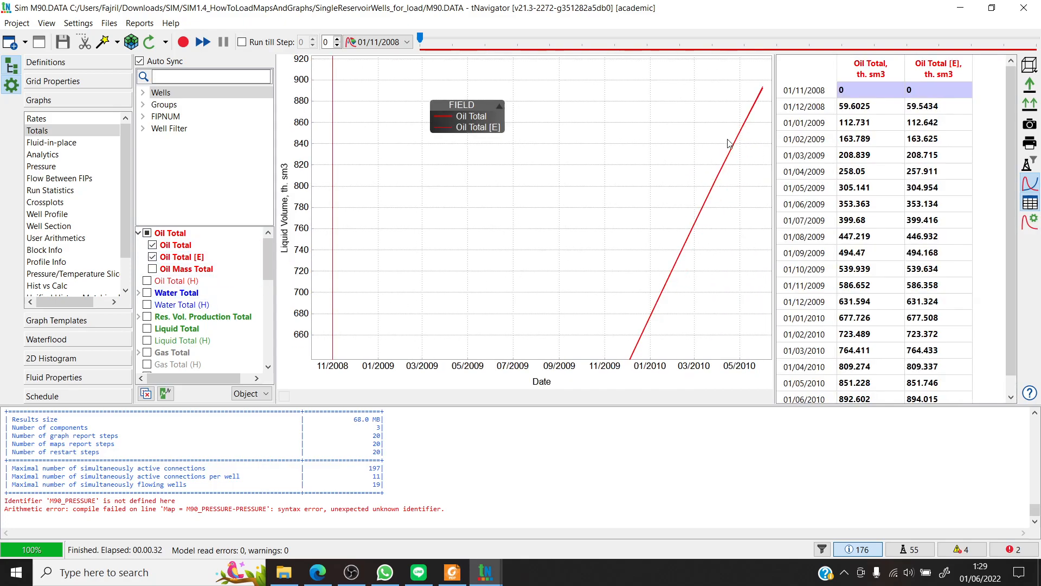
mouse_move(660, 317)
left_click_drag(769, 82, 697, 107)
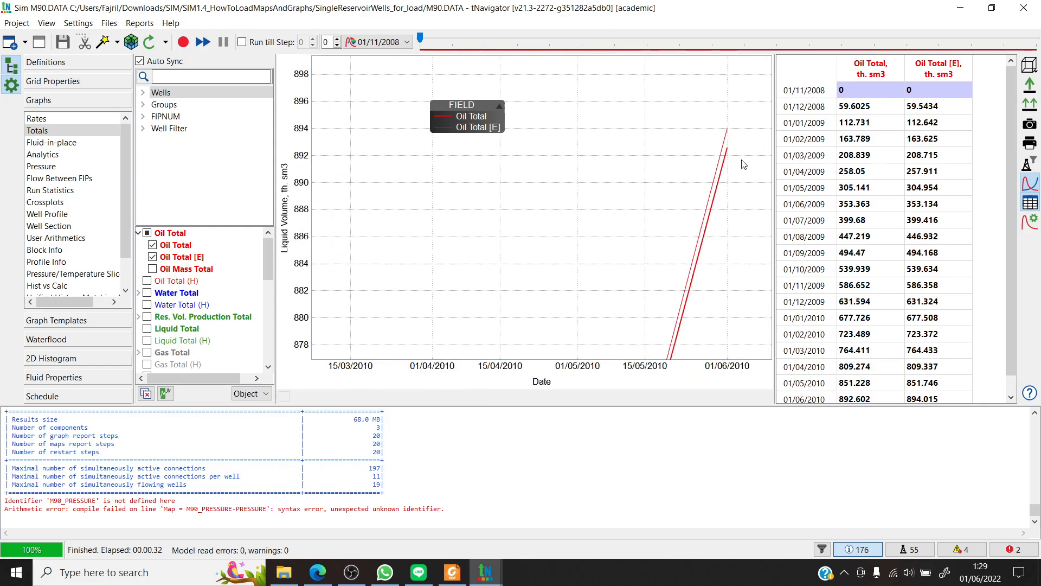
double_click(607, 146)
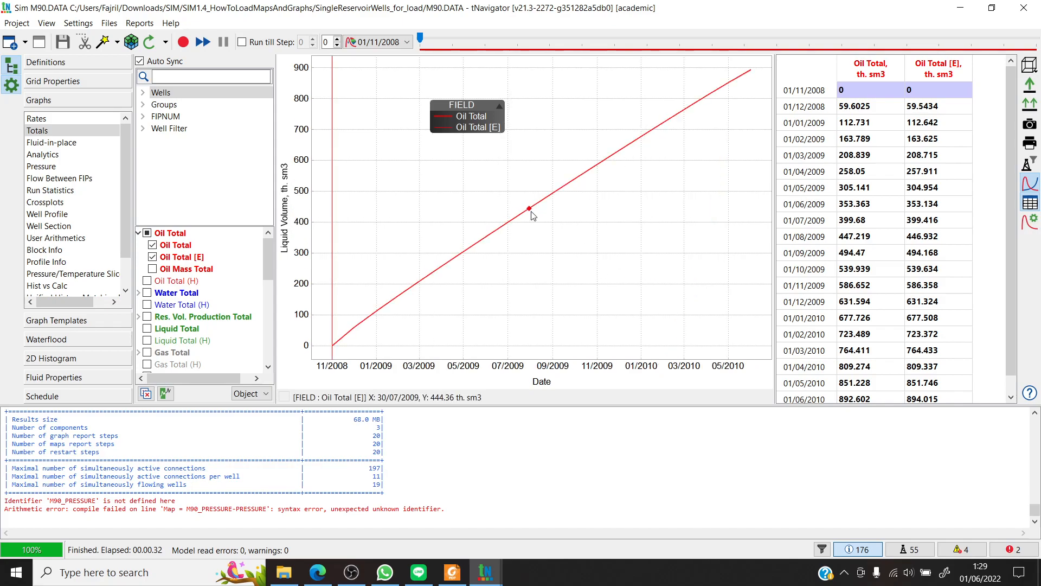
mouse_move(532, 216)
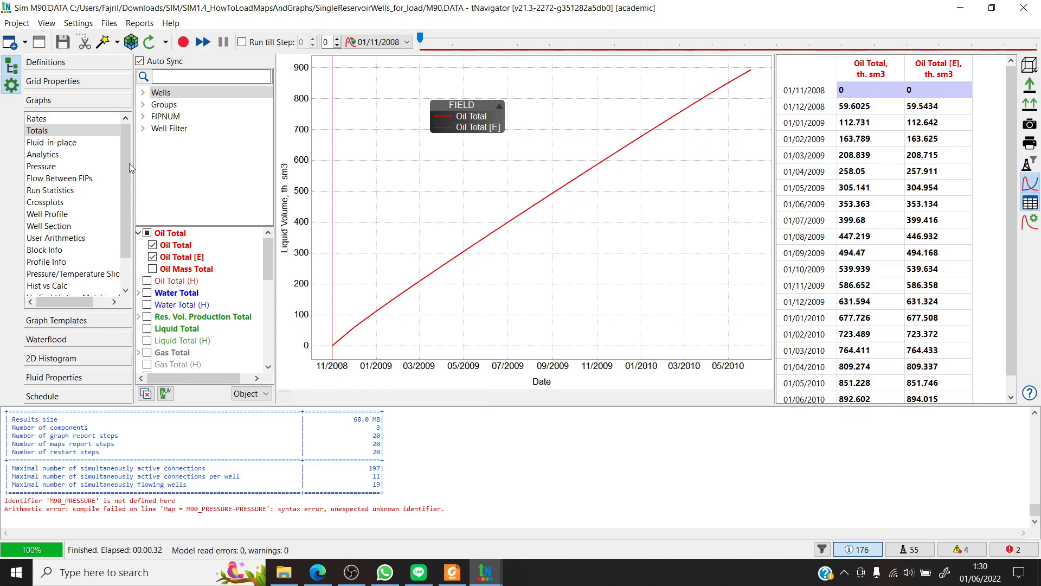
- Widen the list of graph types so the full names fit, and return to the Rates graphs
scroll(127, 161, "down", 1)
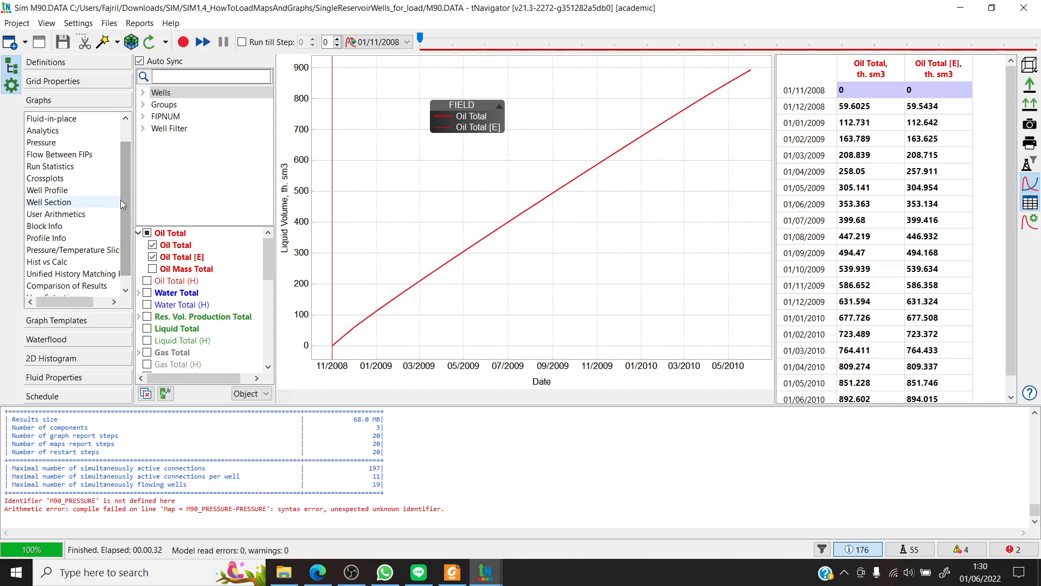
scroll(123, 179, "up", 1)
left_click_drag(91, 305, 82, 305)
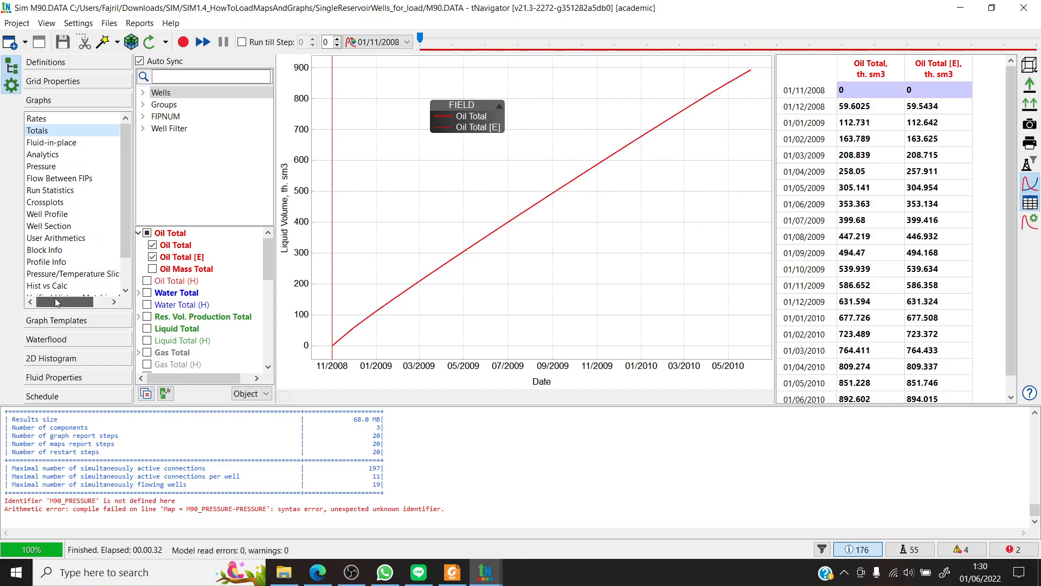
left_click_drag(132, 177, 164, 198)
scroll(112, 217, "up", 2)
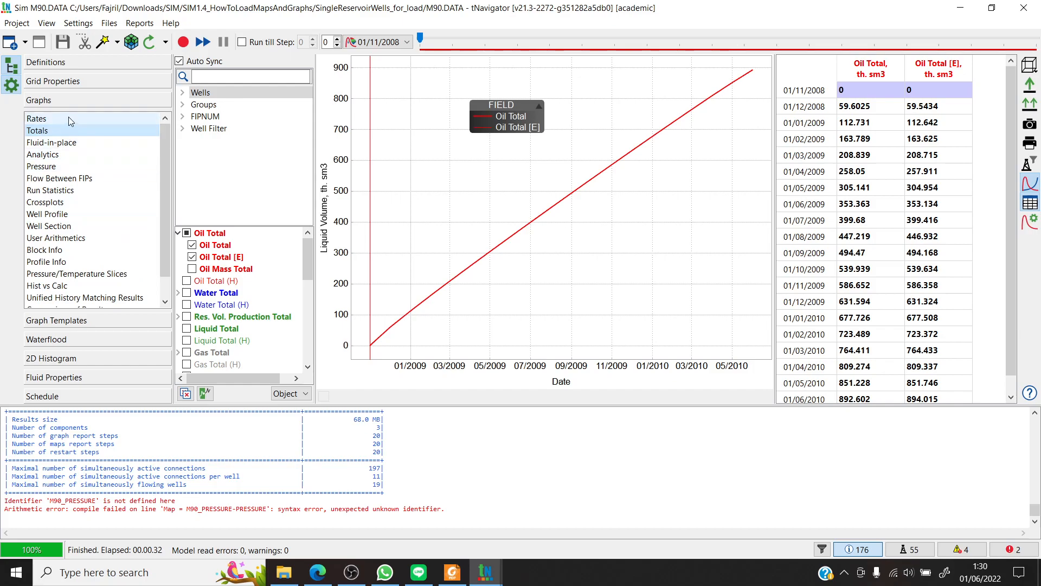
left_click(102, 117)
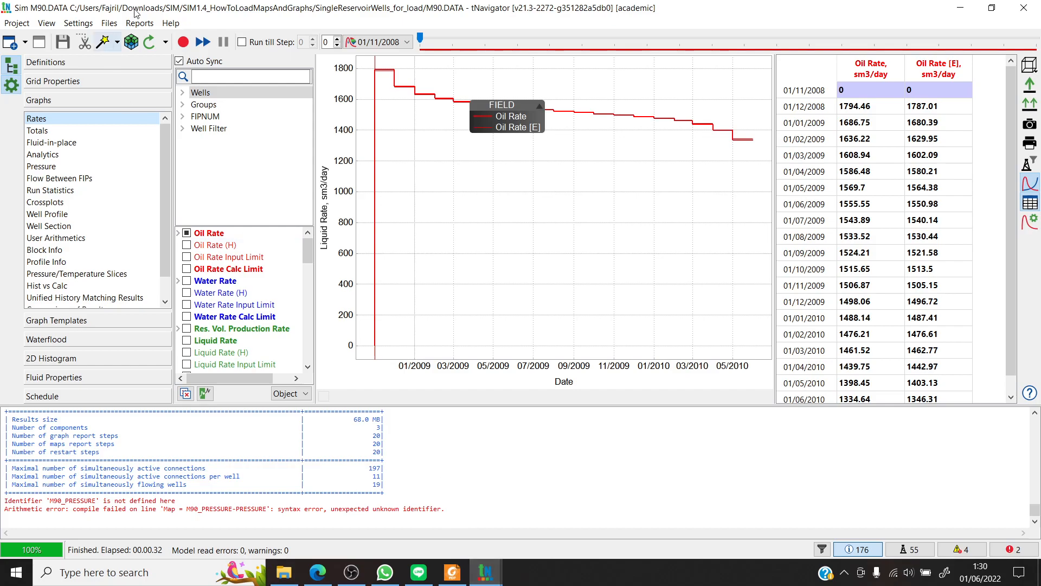
- Open M90_MOD.DATA as a simulation model from the tNavigator start window and maximize its window
left_click(488, 574)
left_click(464, 520)
mouse_move(634, 186)
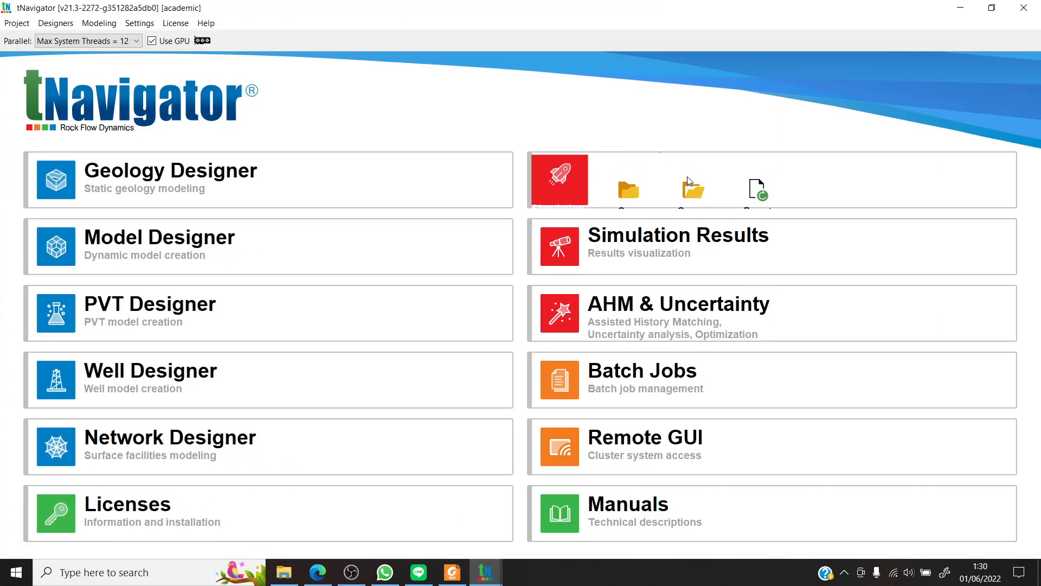
left_click(635, 180)
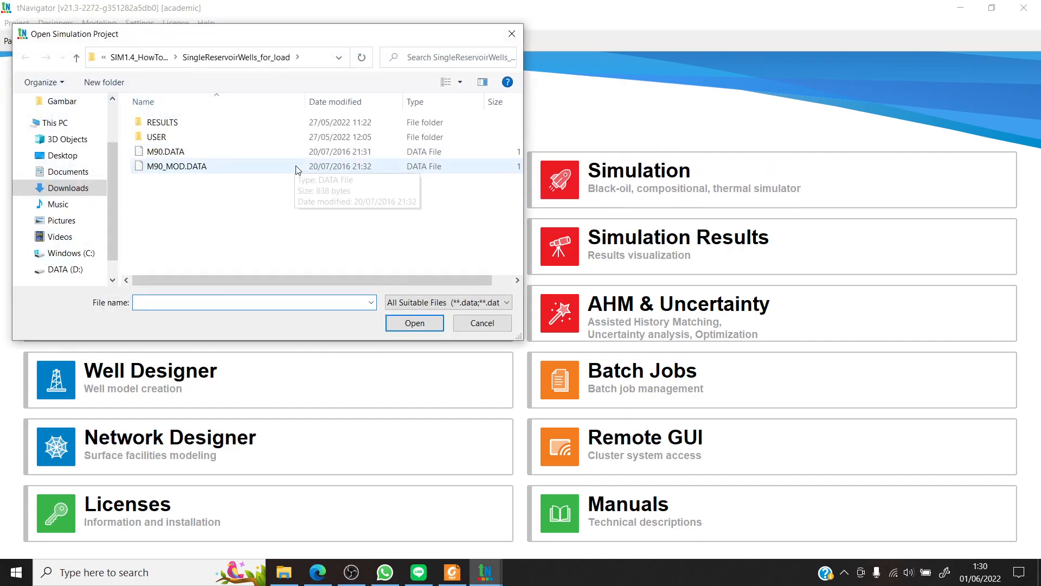
left_click(189, 168)
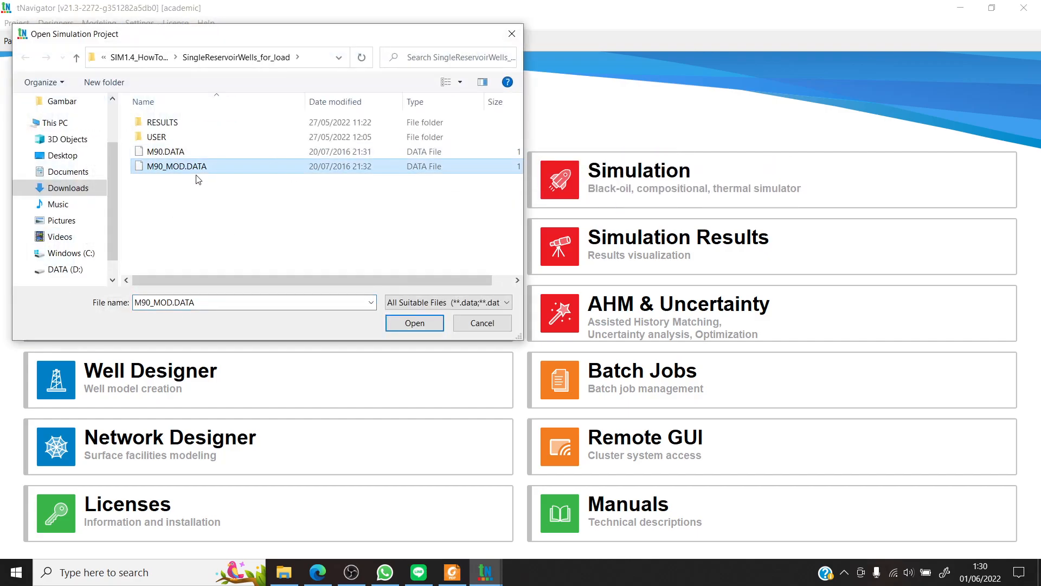
left_click(415, 322)
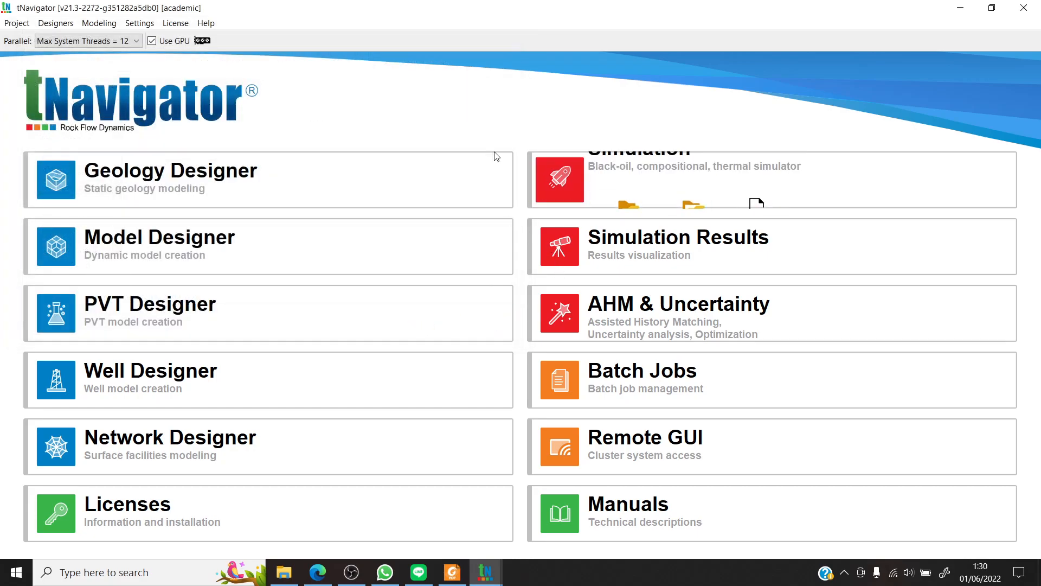
mouse_move(541, 163)
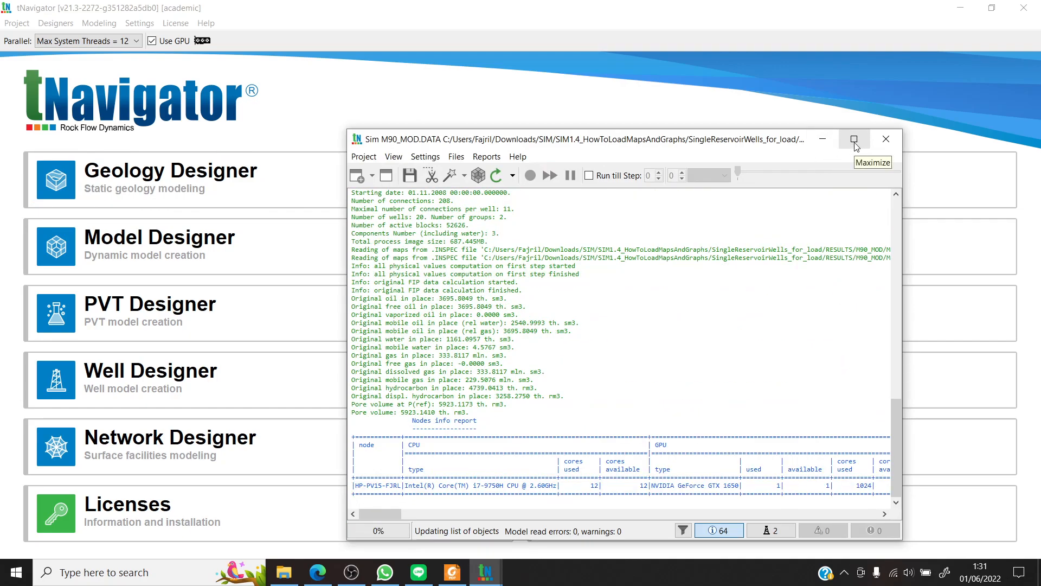
left_click(855, 142)
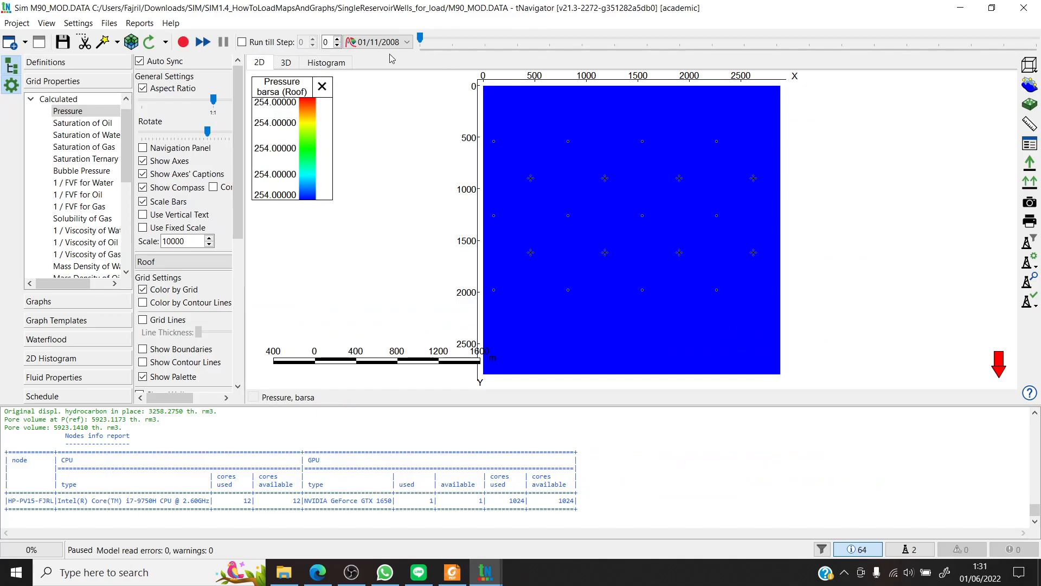
- Display the M90_MOD pressure map in 3D and start the simulation
left_click(286, 62)
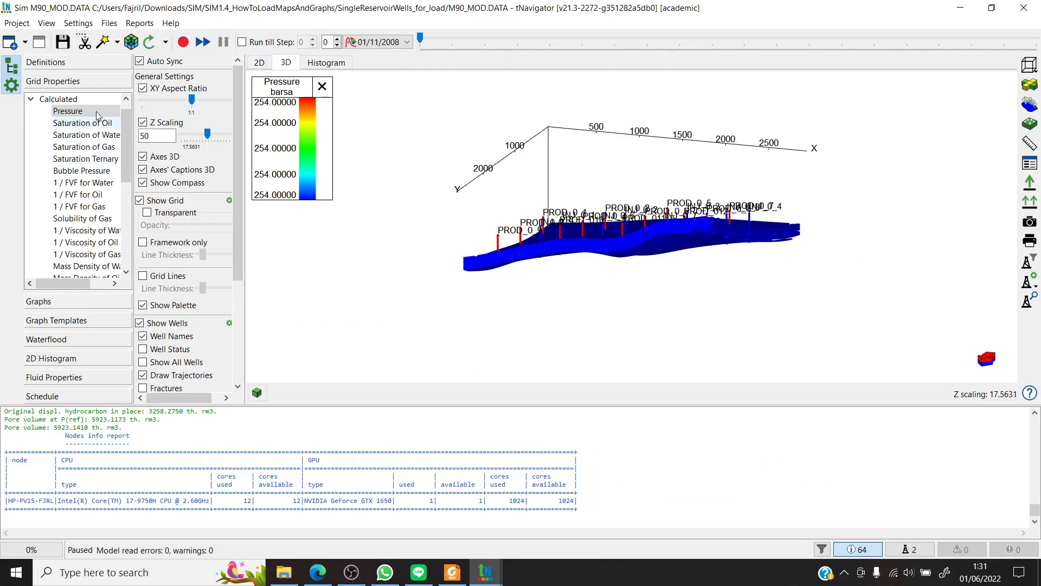
left_click(182, 42)
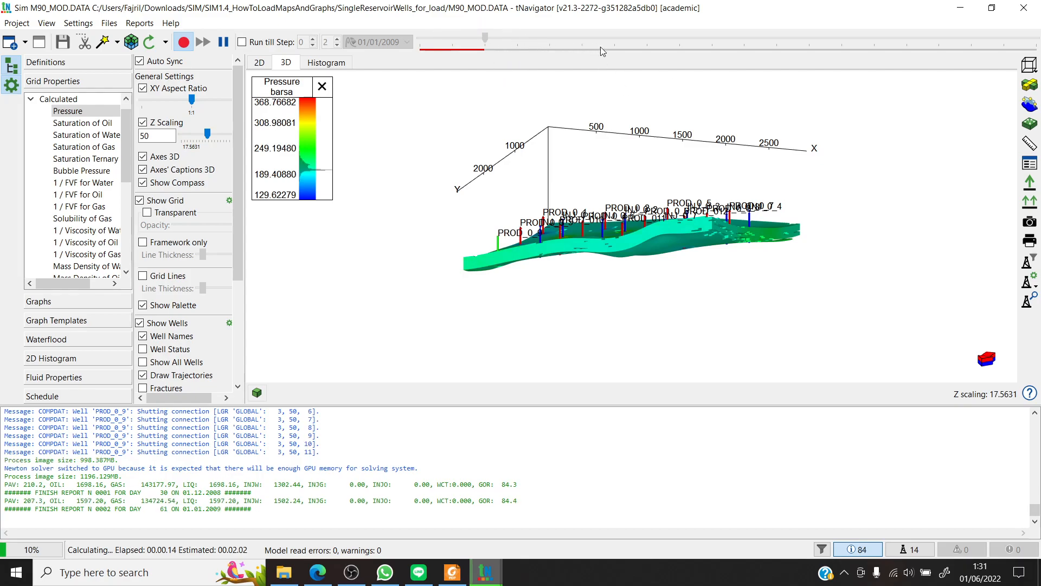
mouse_move(553, 289)
left_mouse_down()
mouse_move(591, 303)
mouse_move(645, 293)
mouse_move(486, 298)
mouse_move(574, 303)
mouse_move(573, 289)
left_mouse_up()
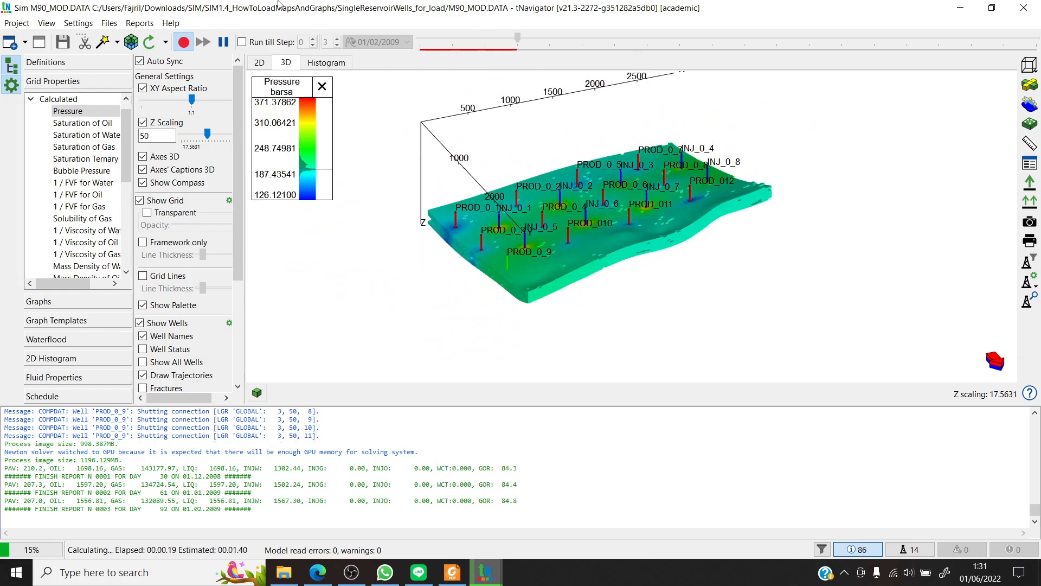
- View the M90 model's 3D grid property map, and return to M90_MOD to examine its pressure map from a similar angle
mouse_move(486, 570)
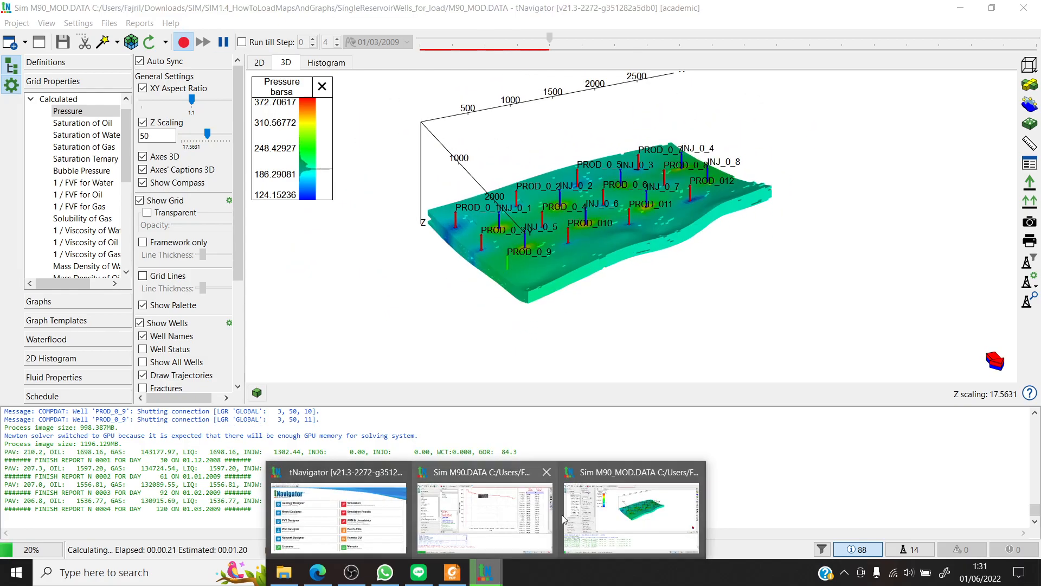
left_click(512, 509)
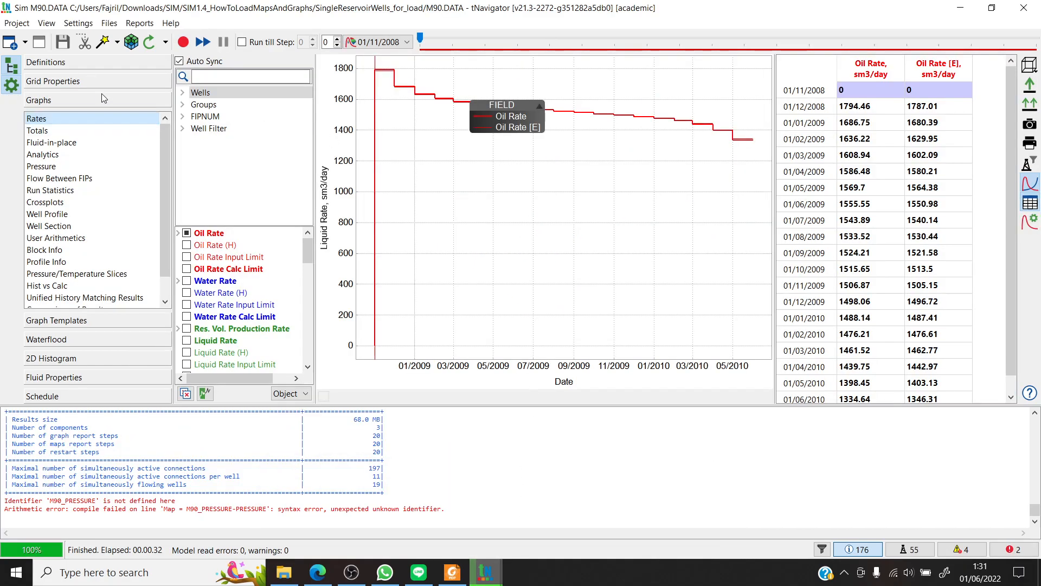
left_click(122, 81)
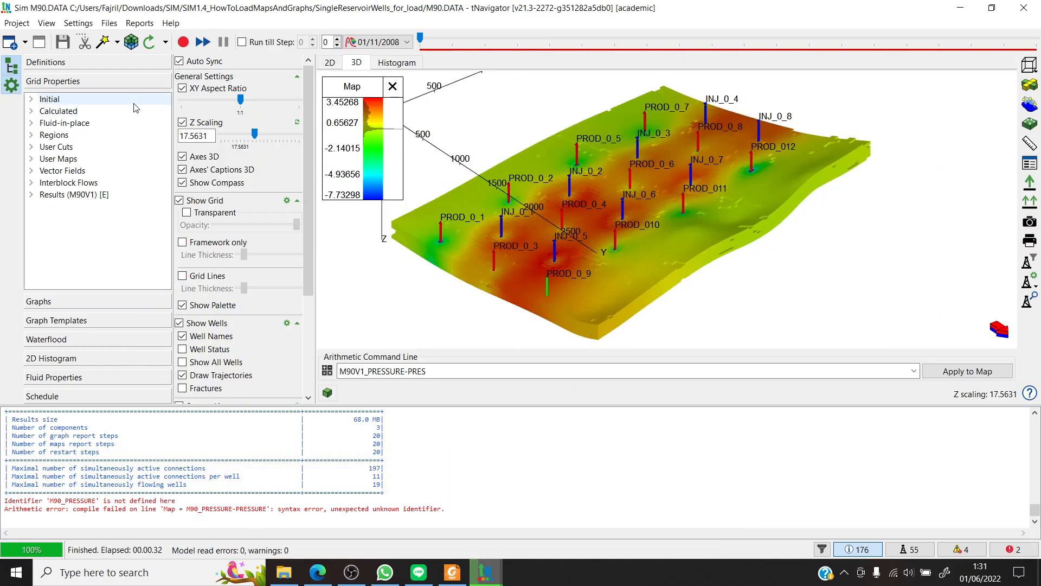
mouse_move(486, 572)
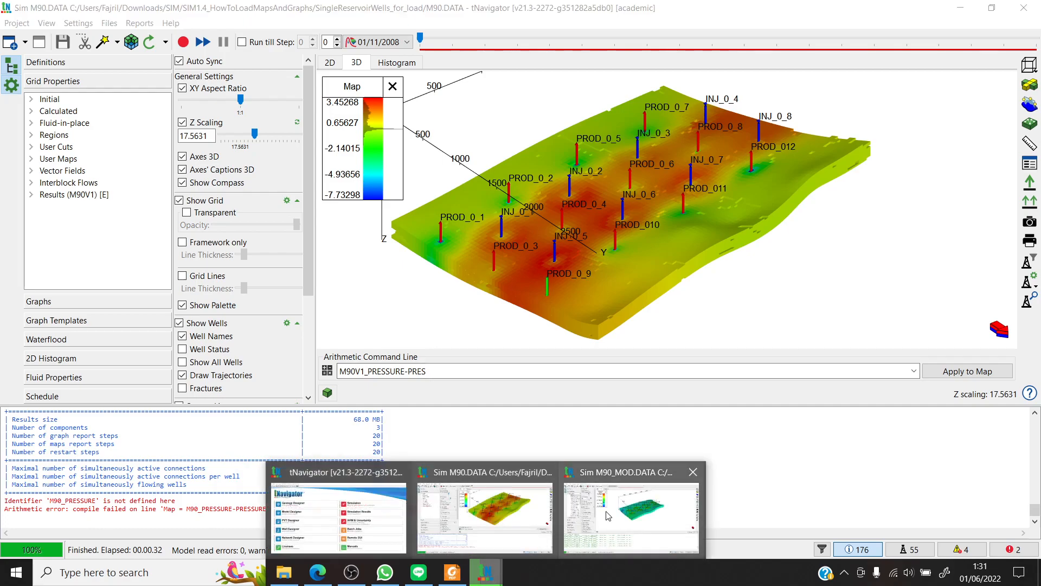
left_click(640, 510)
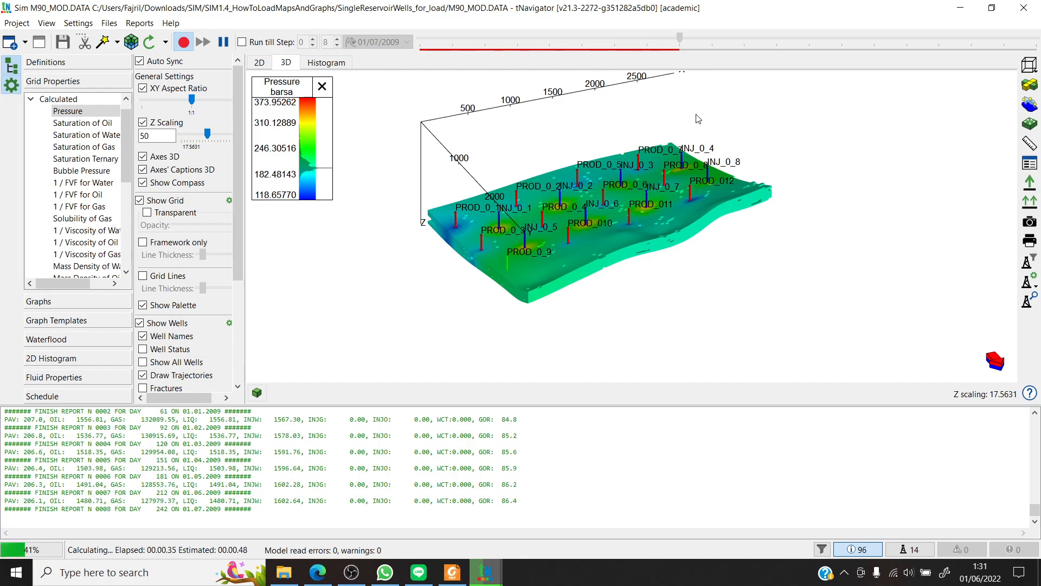
scroll(660, 181, "up", 4)
scroll(618, 183, "down", 3)
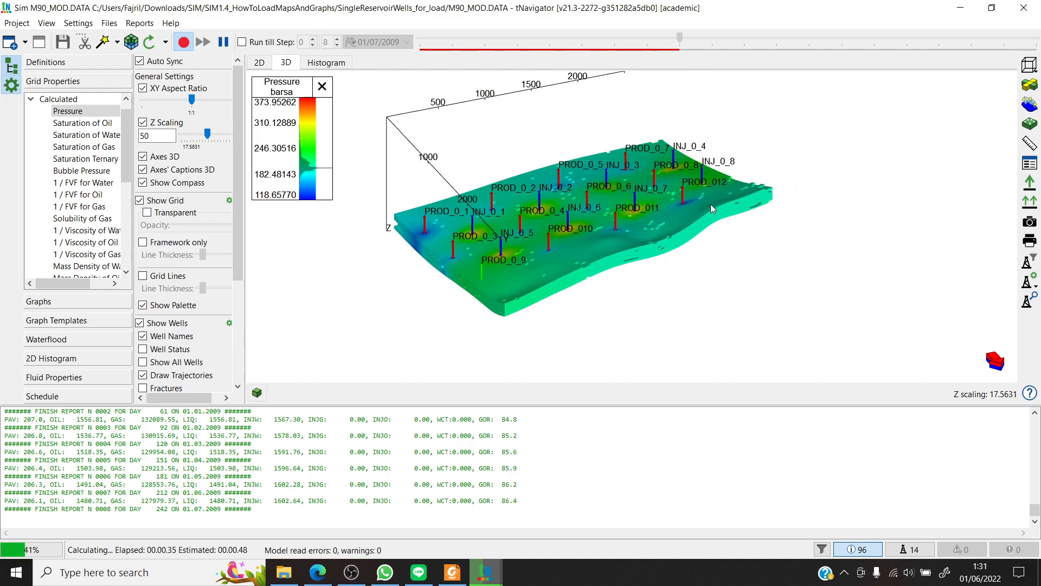
scroll(711, 204, "down", 3)
scroll(716, 207, "up", 4)
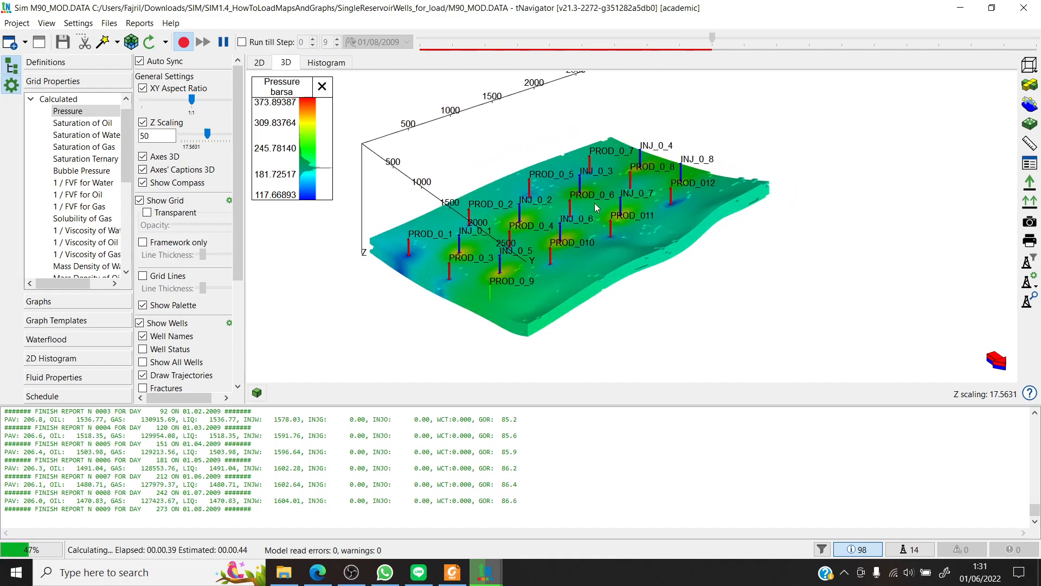
left_click_drag(559, 268, 577, 266)
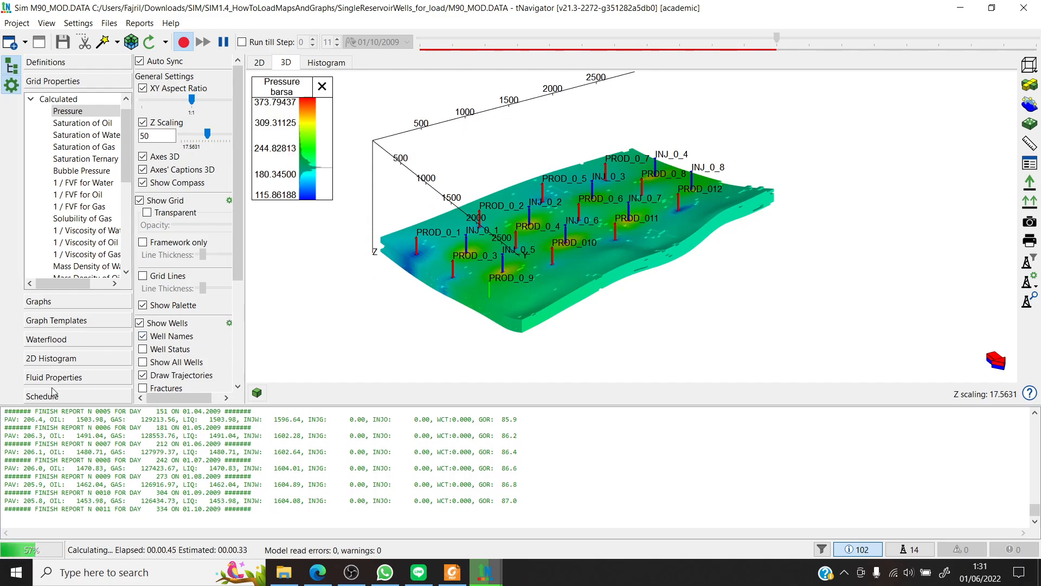
- Display the RP Water-Oil table and curves from the fluid properties in both the M90_MOD and M90 models
left_click(79, 379)
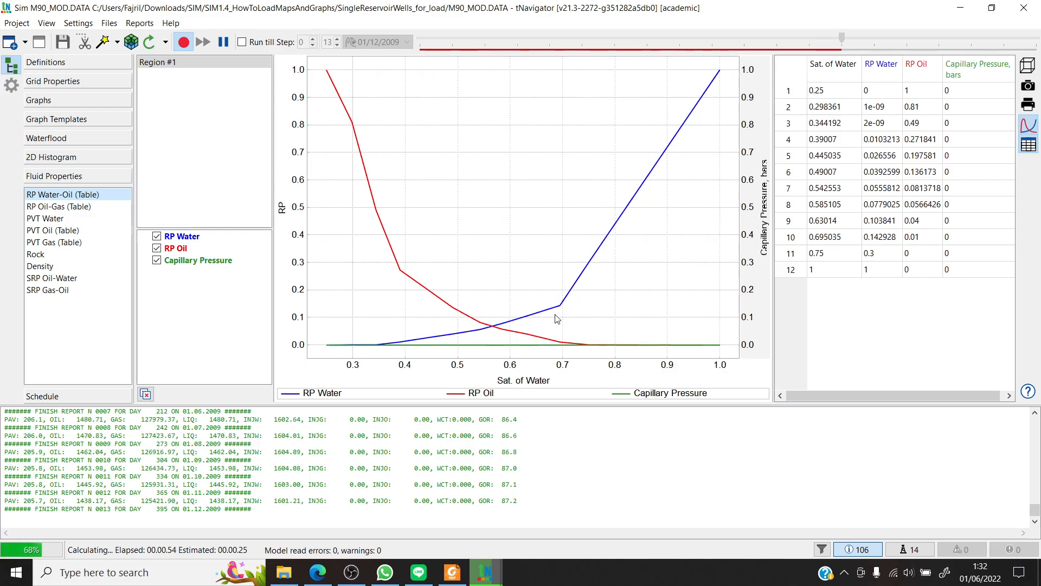
left_click(485, 572)
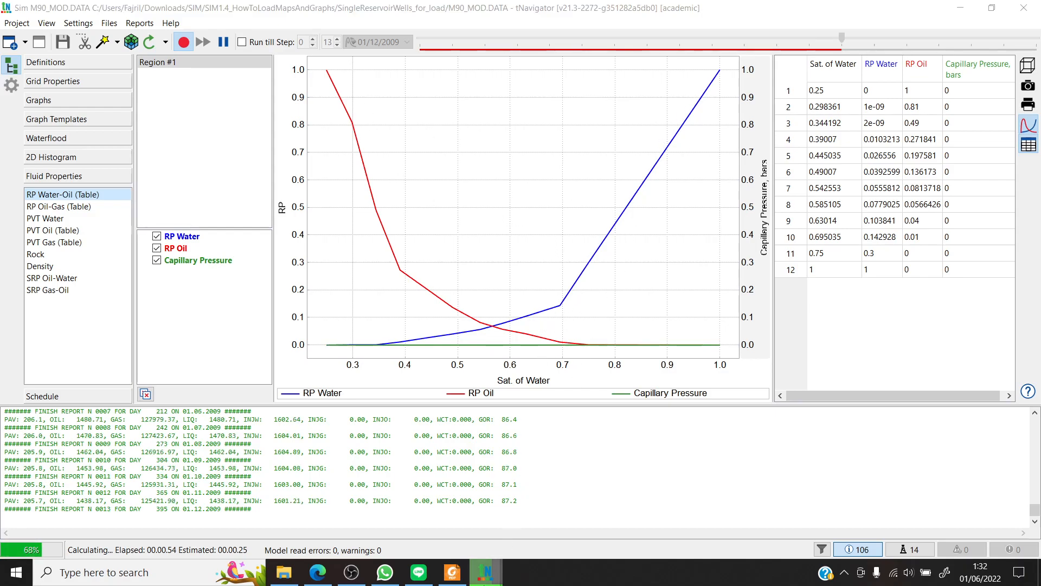
left_click(477, 514)
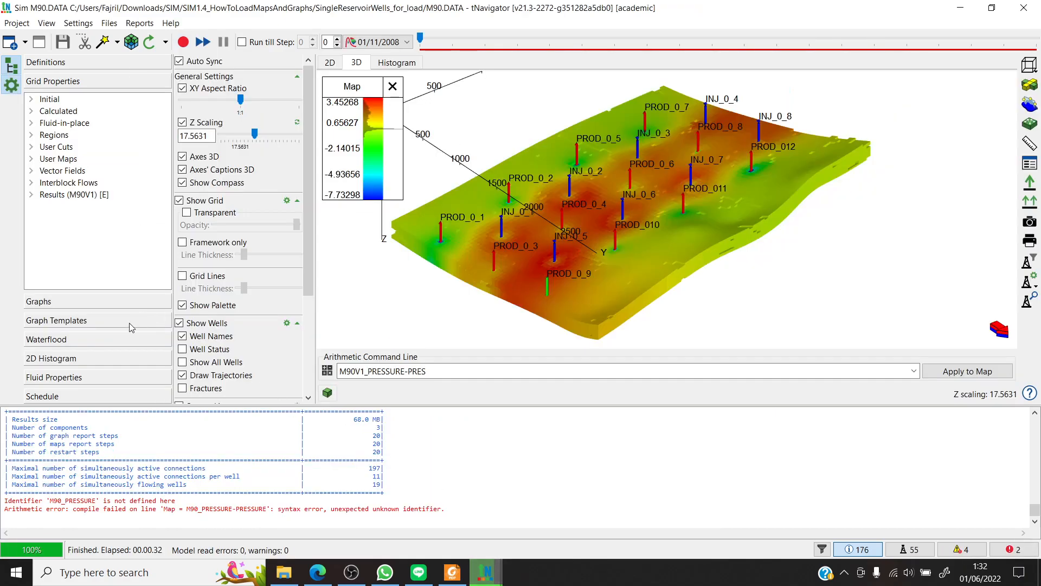
left_click(99, 380)
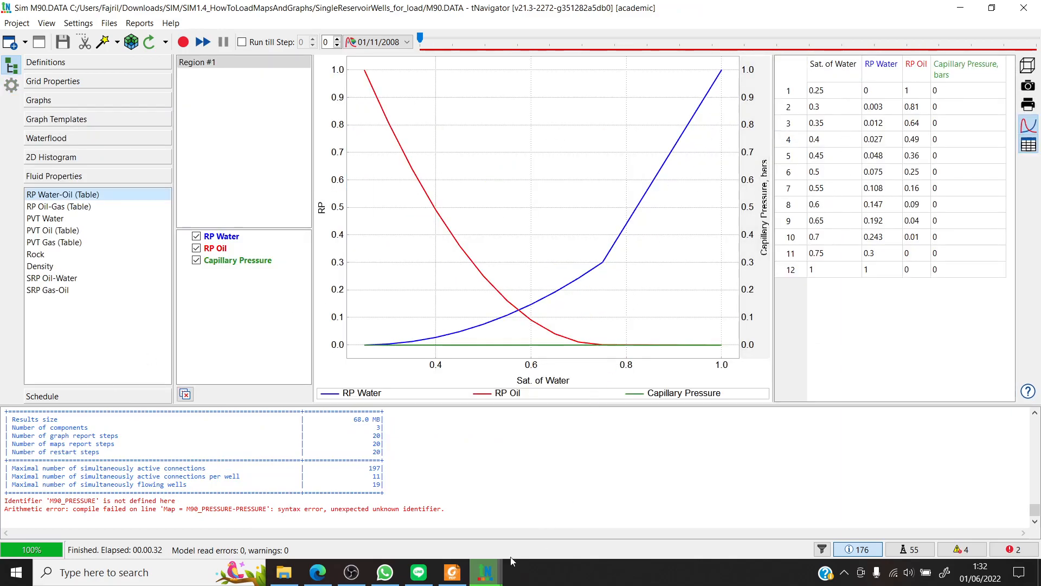
- Compare the water-oil relative permeability curves of M90_MOD and M90 by alternating between the two model windows, ending on M90
left_click(485, 572)
left_click(607, 493)
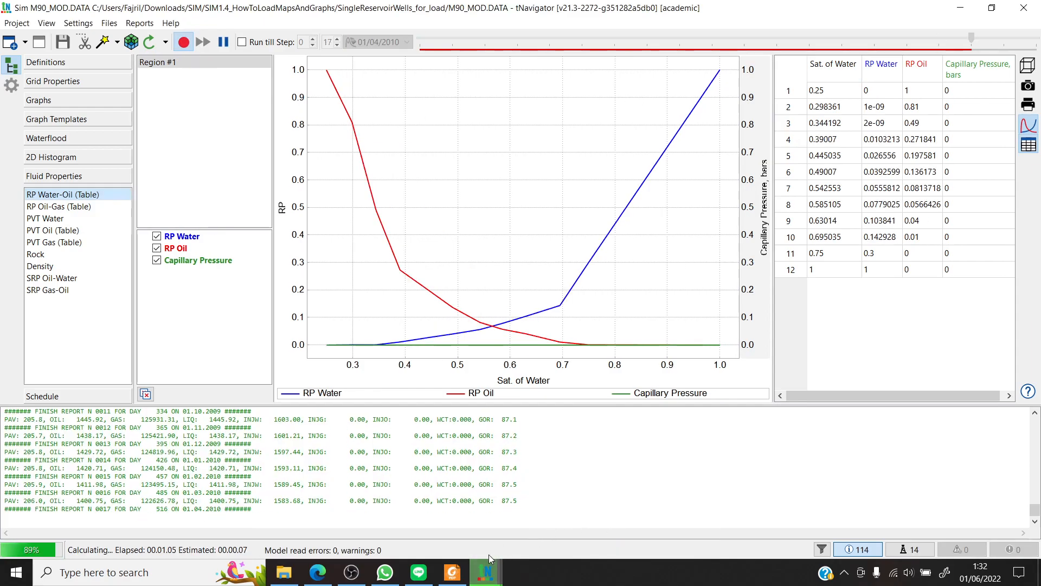
left_click(486, 572)
left_click(512, 529)
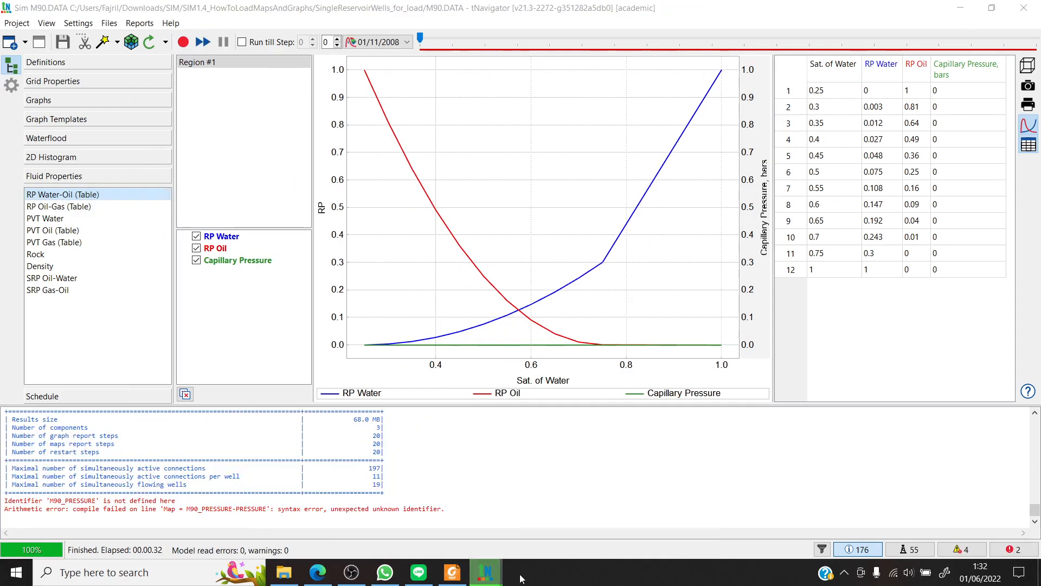
left_click(485, 572)
left_click(609, 516)
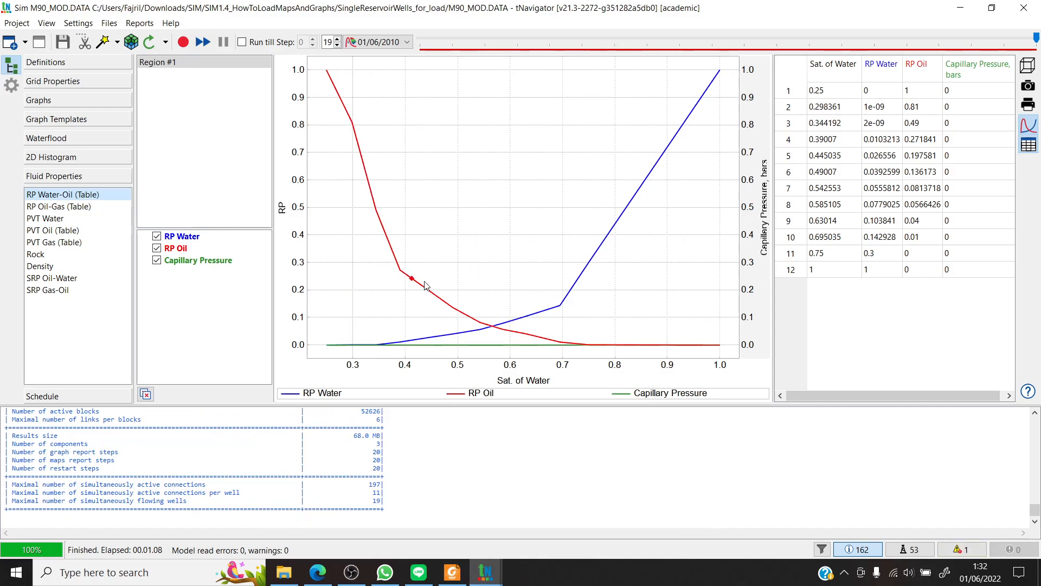
mouse_move(489, 555)
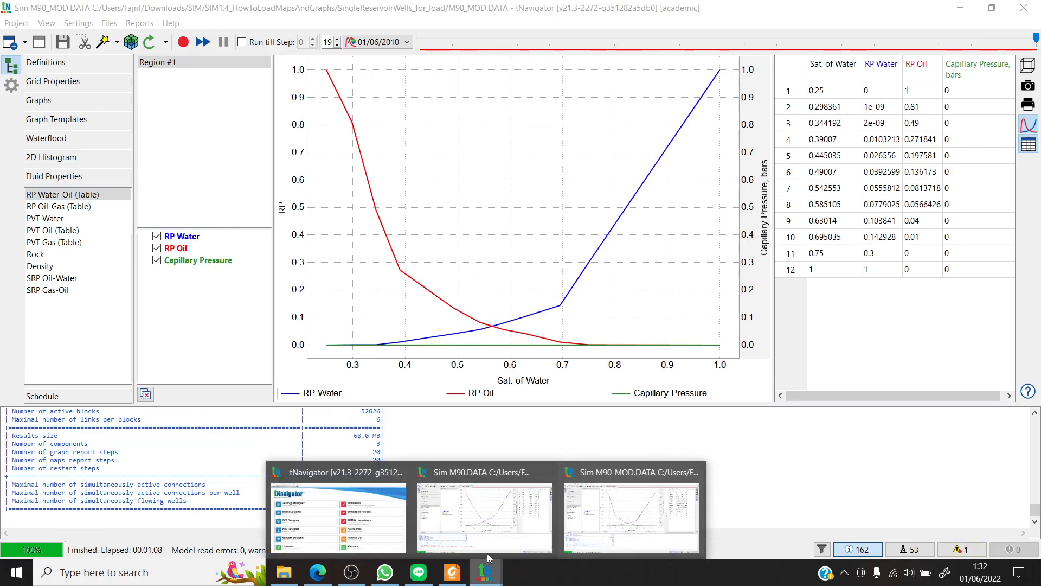
left_click(694, 523)
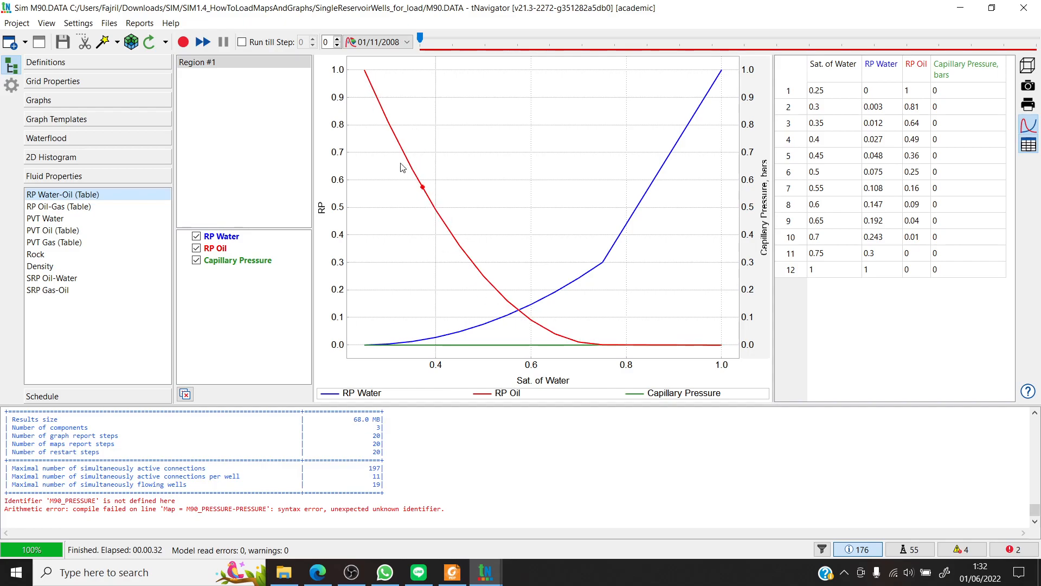
mouse_move(485, 572)
left_click(569, 451)
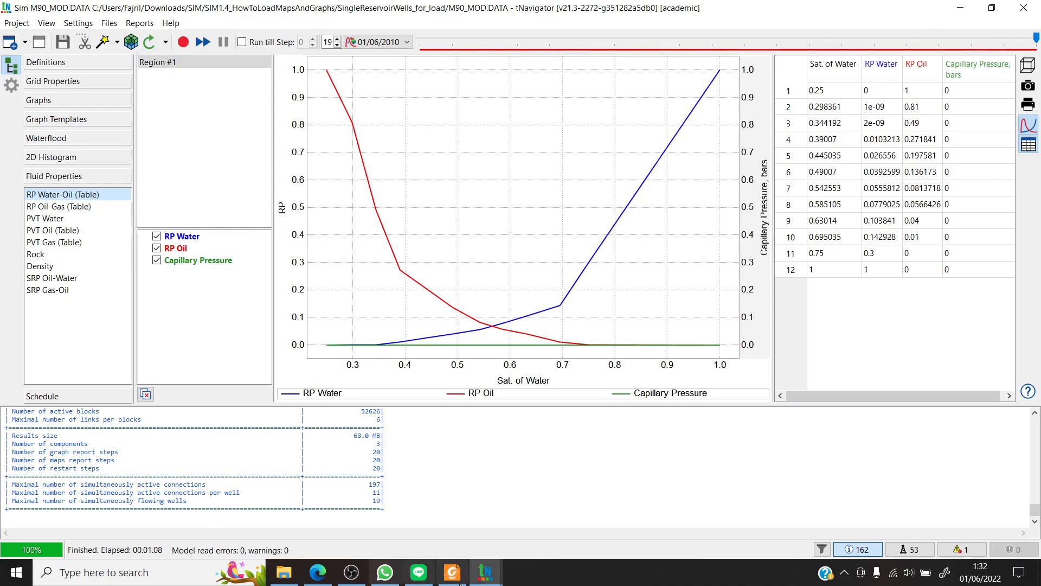
mouse_move(486, 572)
left_click(744, 537)
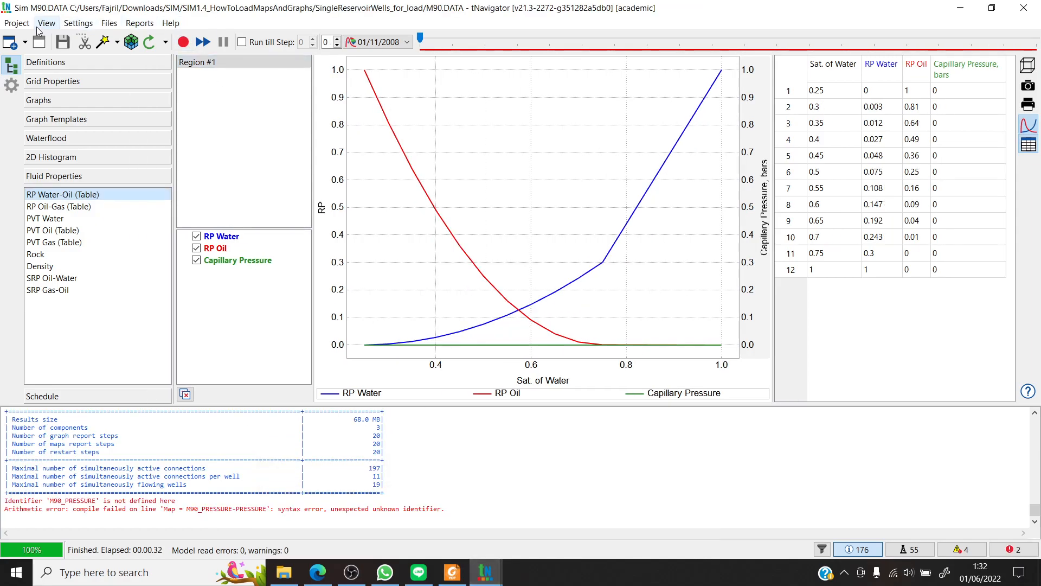
- Load the tNavigator graphs of M90_MOD.DATA into the M90 model
left_click(17, 22)
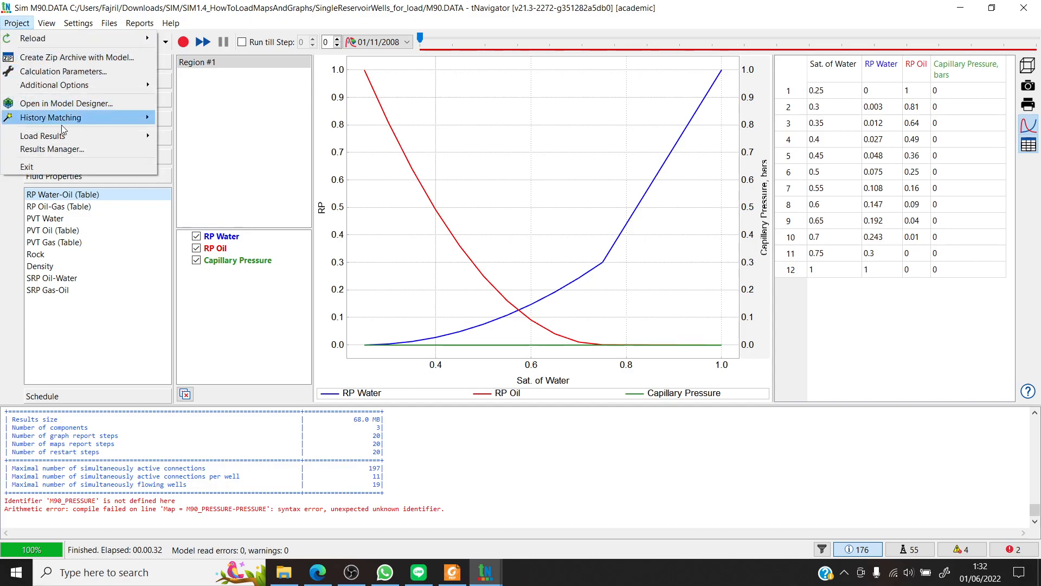
mouse_move(67, 136)
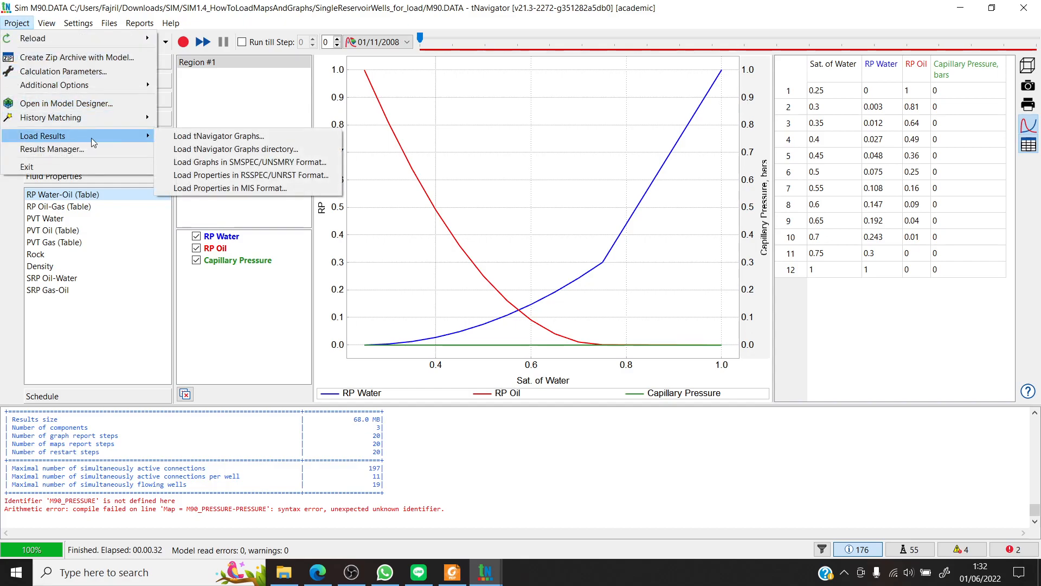
left_click(207, 140)
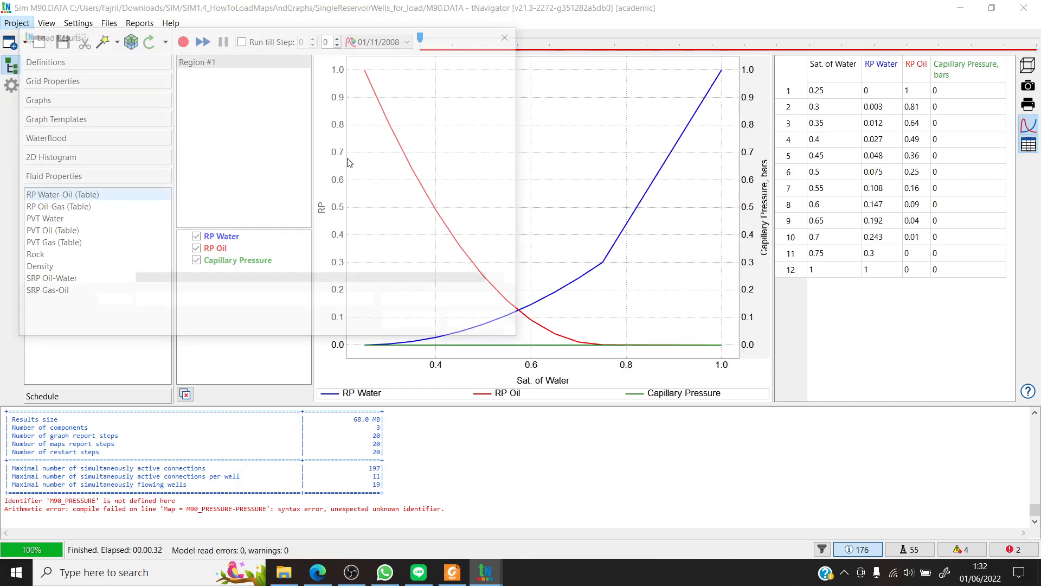
left_click(228, 168)
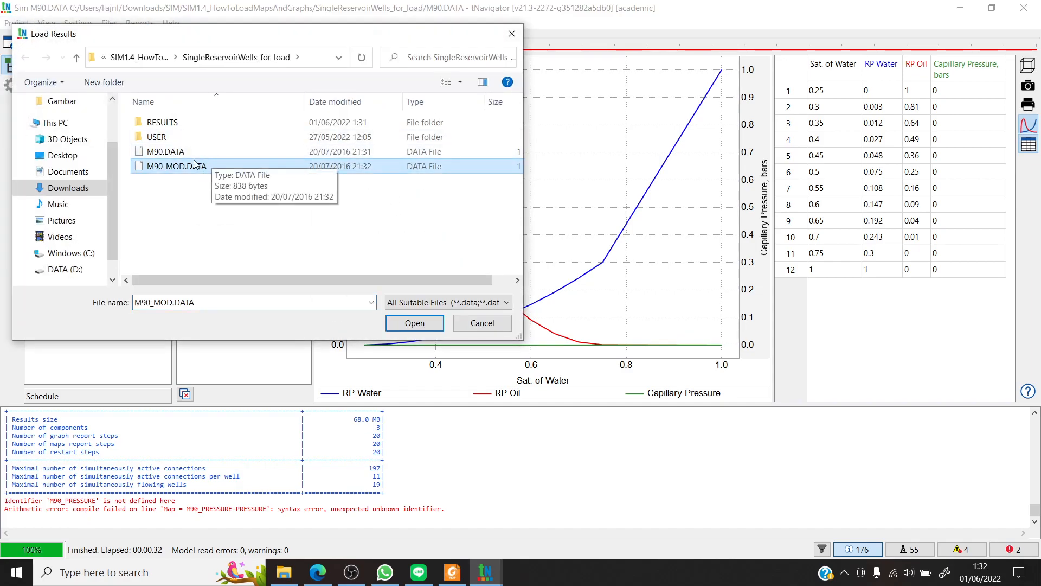
left_click_drag(334, 278, 304, 226)
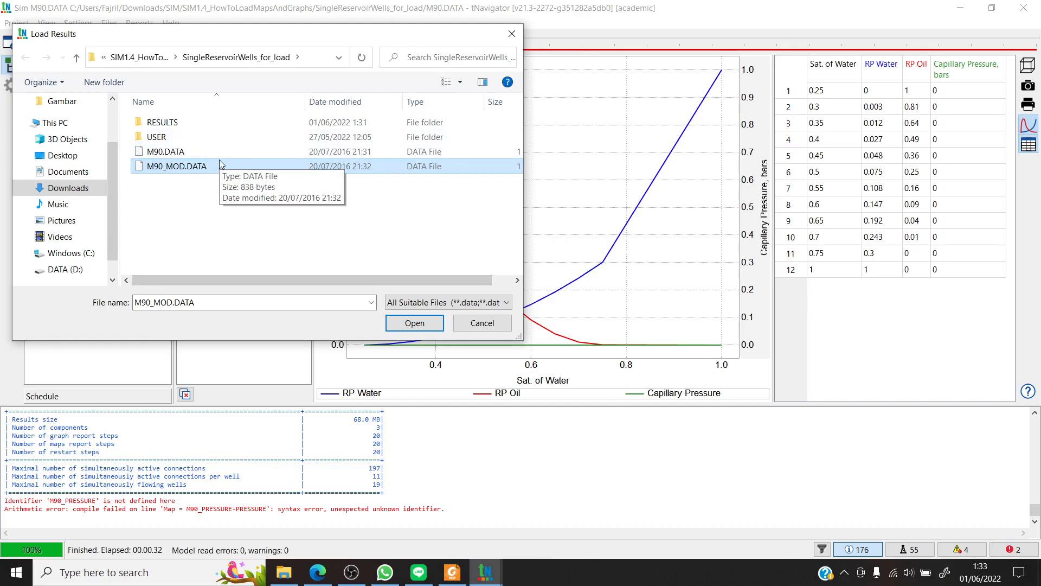
left_click(389, 323)
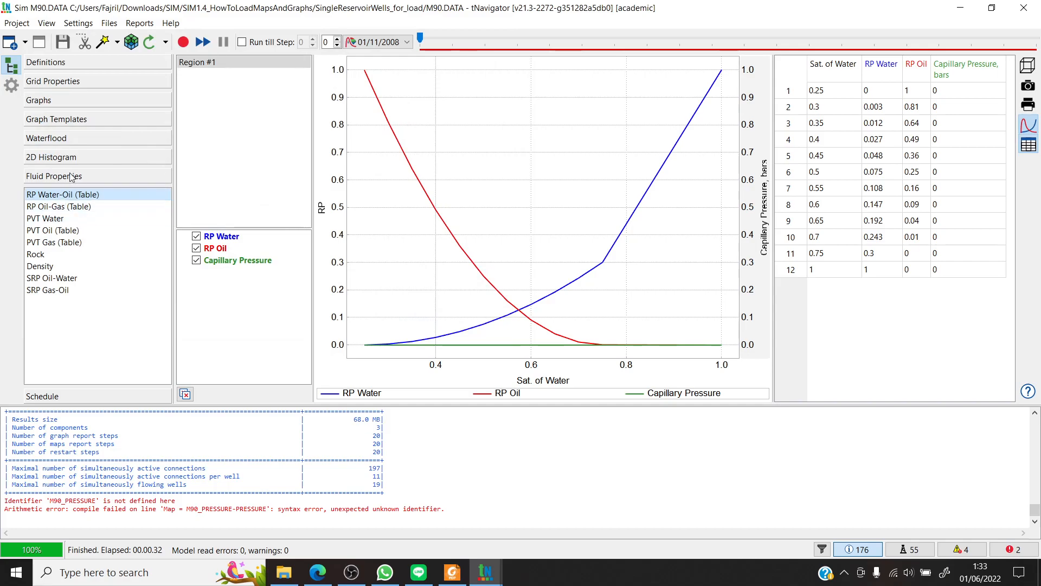
- Show the Rates graphs of the M90 model with the loaded M90_MOD oil rate and look through the available curves
left_click(64, 101)
scroll(241, 286, "down", 10)
scroll(242, 286, "up", 6)
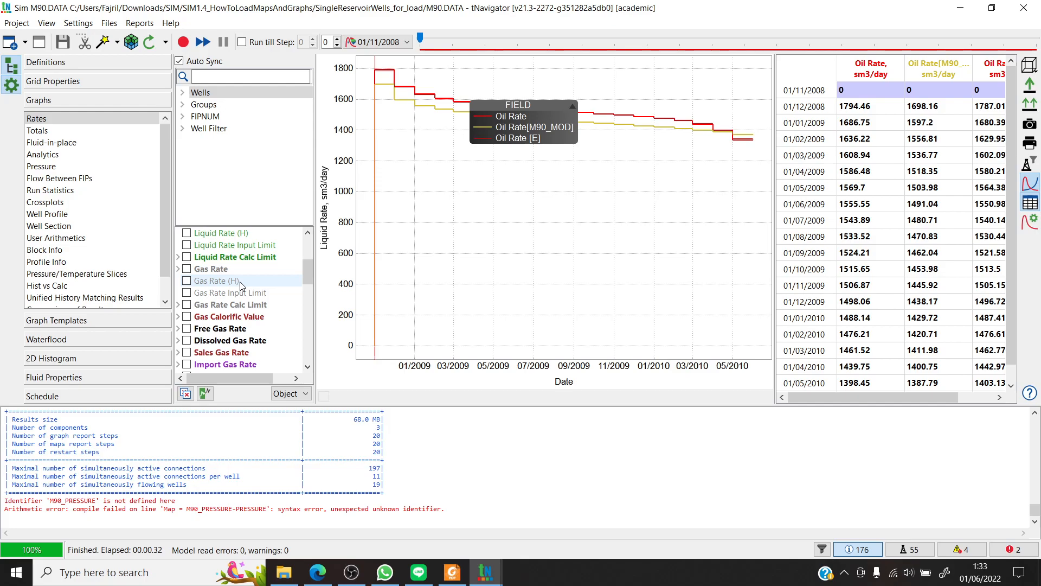
- Select the FIELD group and show all of its oil rate and oil mass rate curves in the Rates graph
left_click(183, 105)
left_click(199, 116)
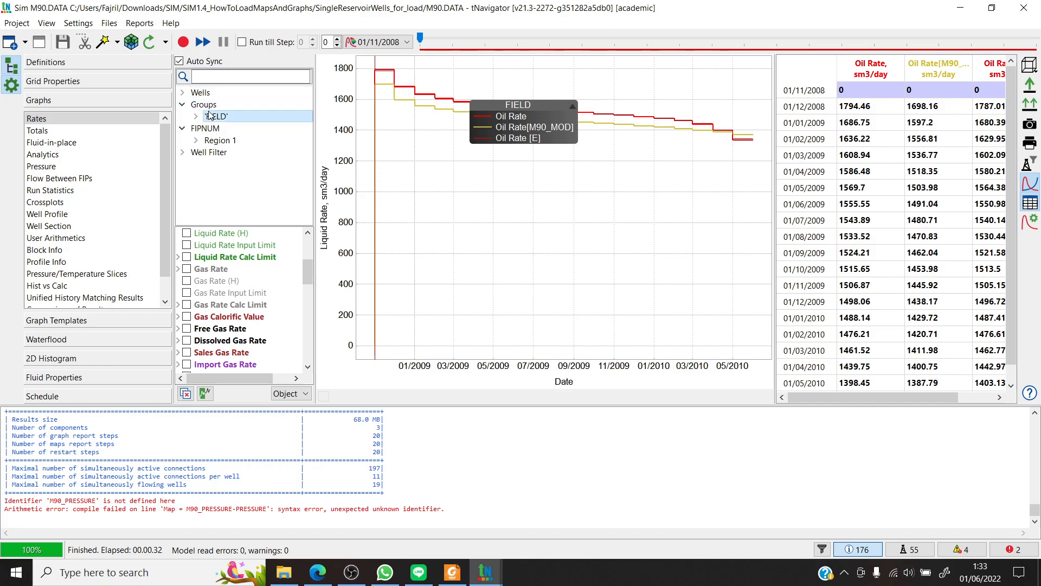
left_click(200, 118)
left_click_drag(241, 379, 181, 377)
left_click_drag(310, 270, 312, 228)
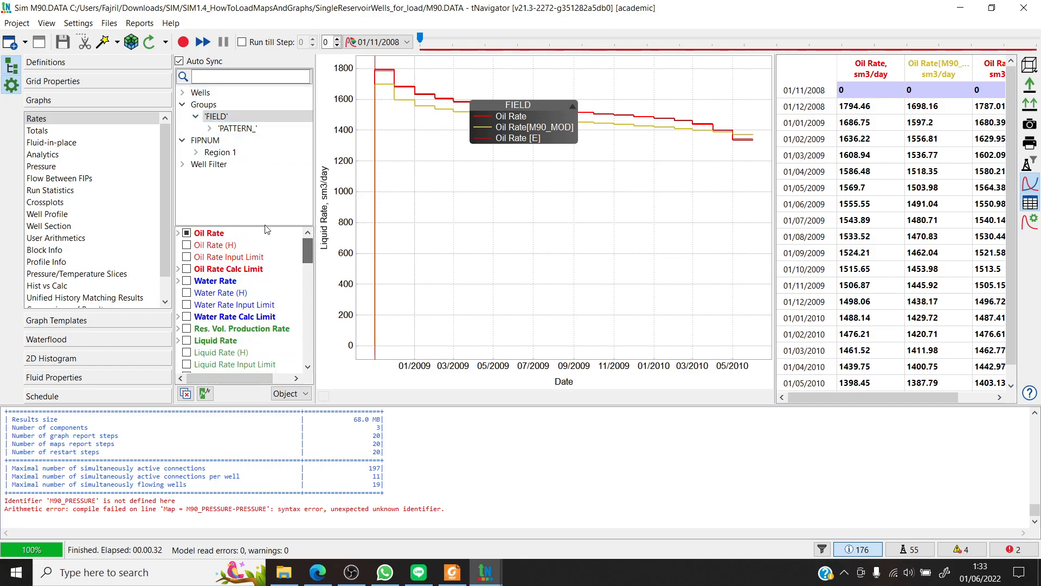
left_click(178, 233)
left_click(187, 233)
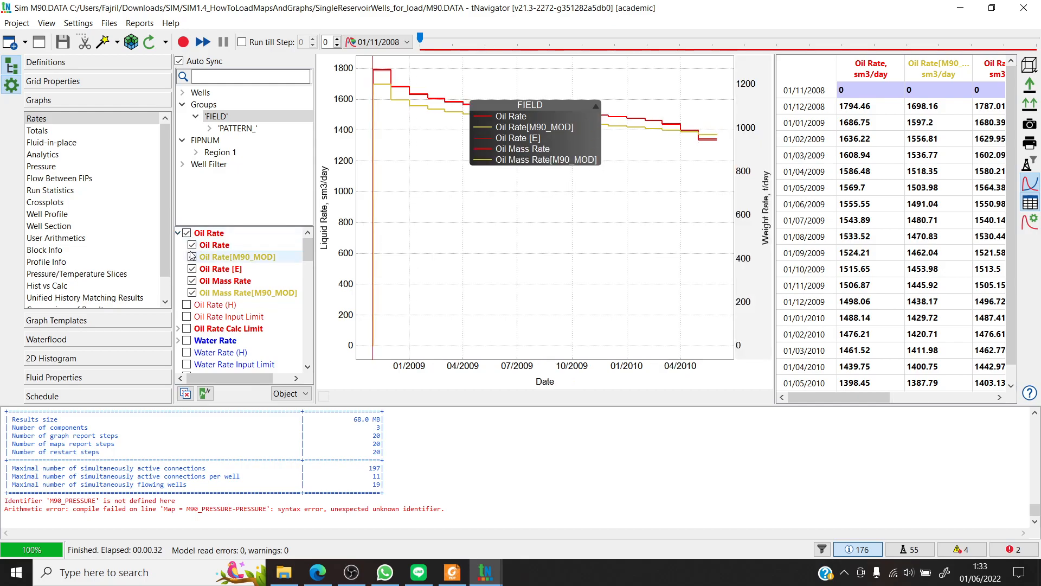
- Hide every oil rate and oil mass rate curve of FIELD so the Rates graph is empty
left_click(192, 245)
left_click(192, 257)
left_click(193, 269)
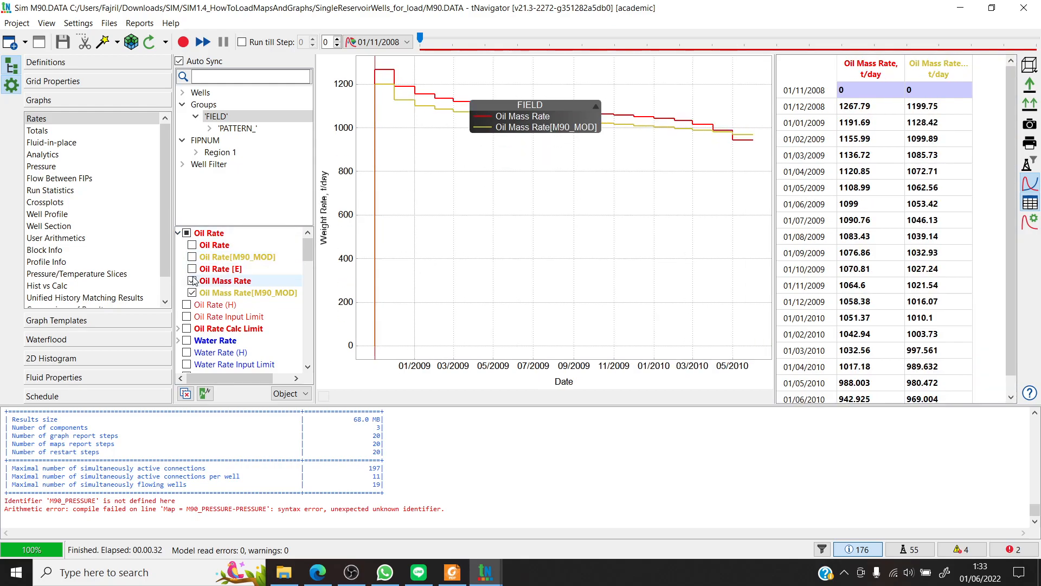
left_click(192, 281)
left_click(192, 292)
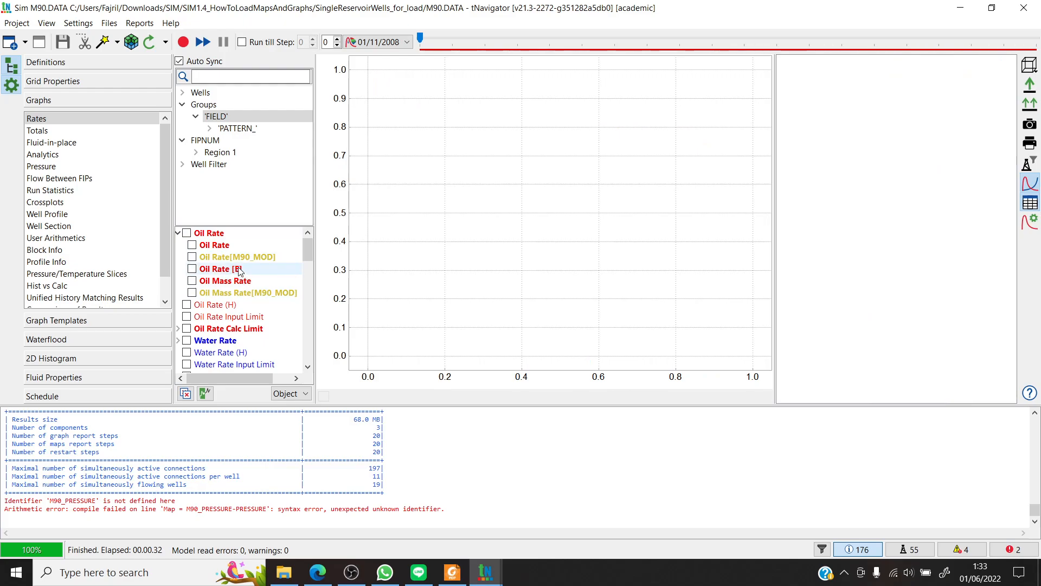
left_click(17, 23)
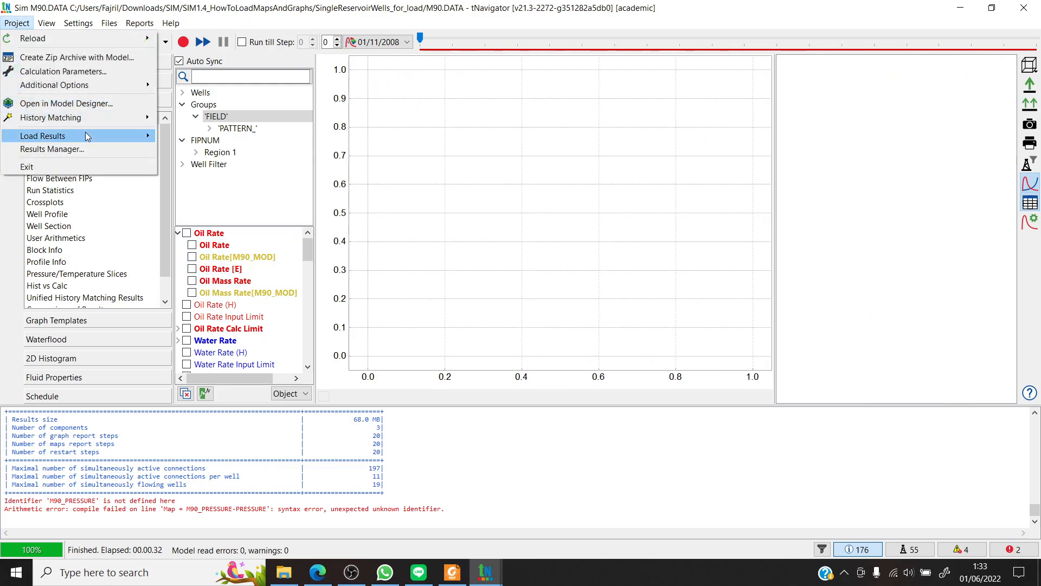
left_click(253, 2)
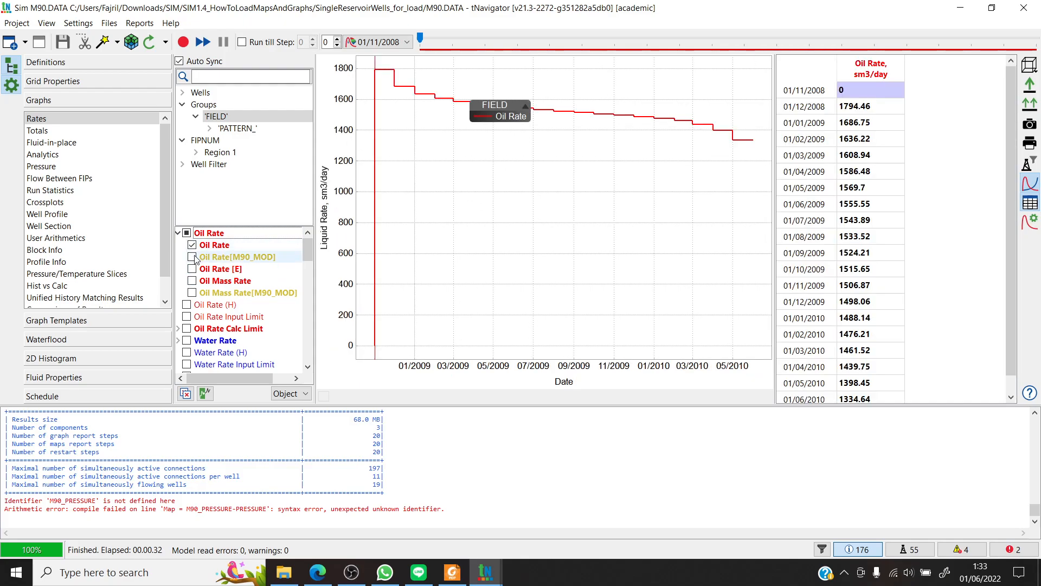
- Compare the Oil Rate and Oil Rate[M90_MOD] curves of FIELD, and toggle the whole Oil Rate set on and off
left_click(193, 257)
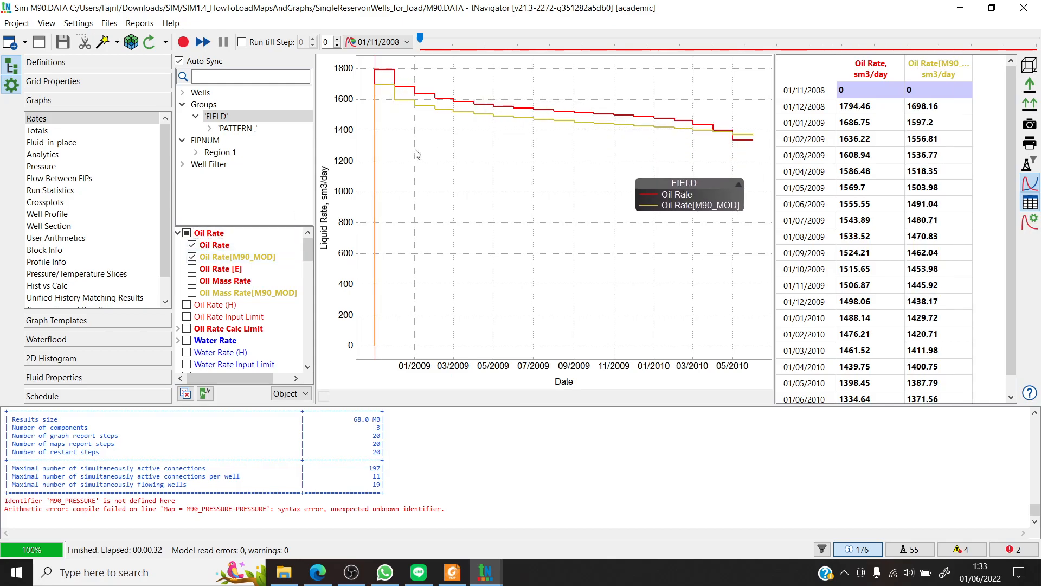
left_click(186, 233)
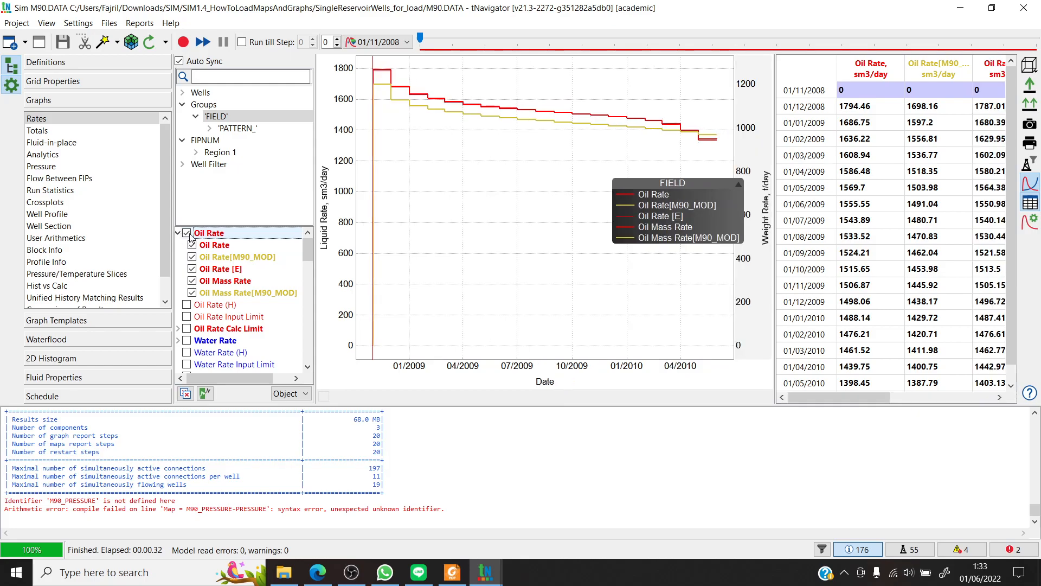
left_click(187, 233)
- Show only the Oil Total and Oil Total[M90_MOD] curves of FIELD in the Totals graph
left_click(32, 131)
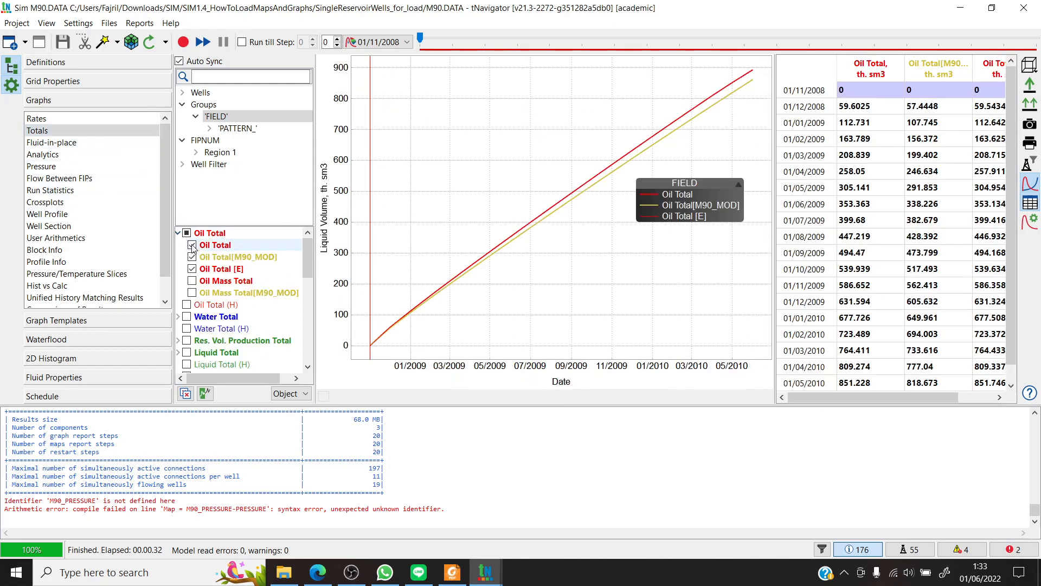
left_click(192, 246)
left_click(192, 257)
left_click(193, 269)
left_click(195, 247)
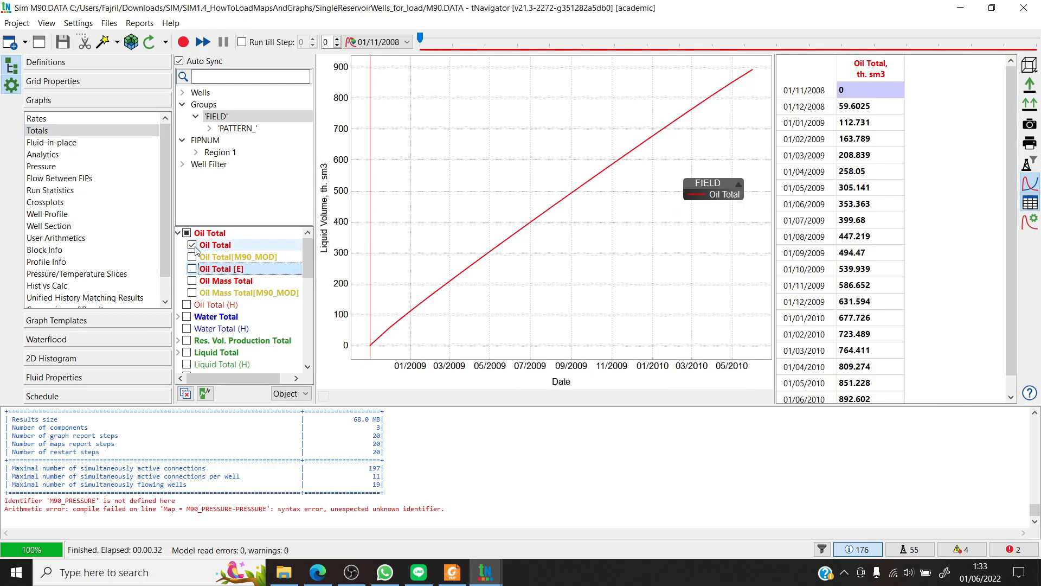
left_click(193, 257)
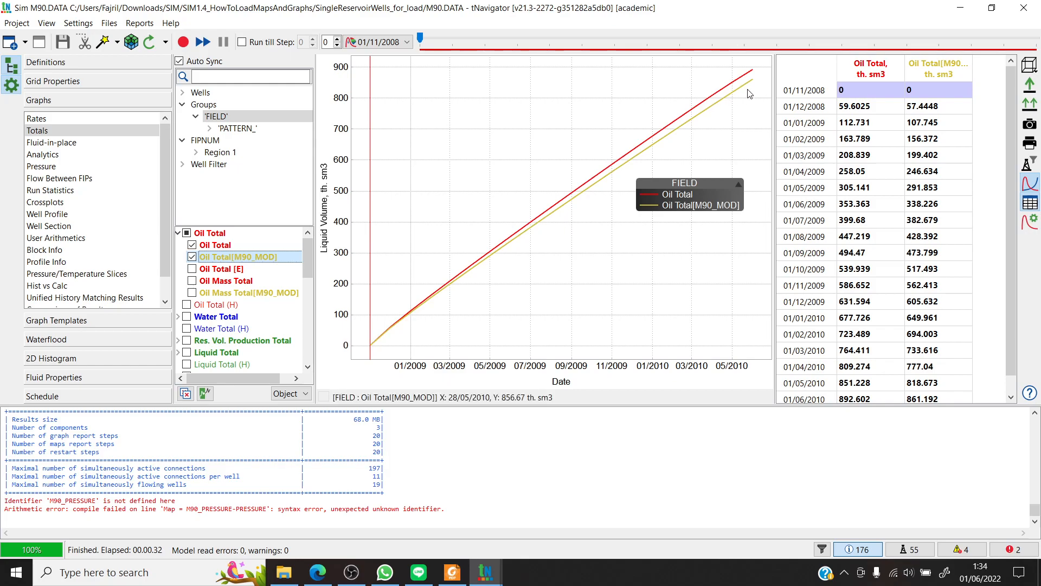
- Add the Oil Total [E] curve, examine the gaps between the three curves near their final dates, and restore the full date range
left_click(192, 269)
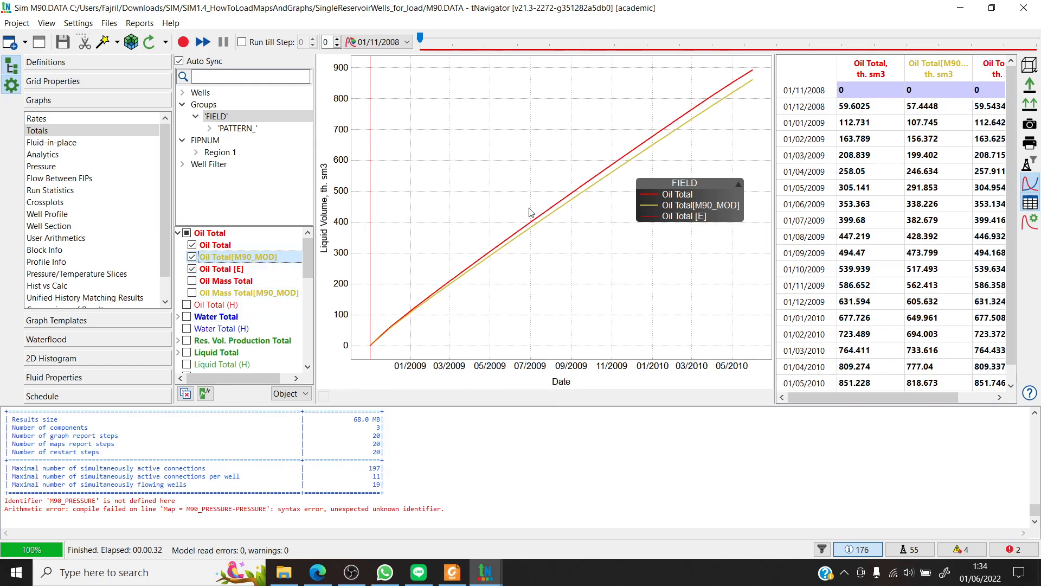
left_click_drag(758, 71, 699, 129)
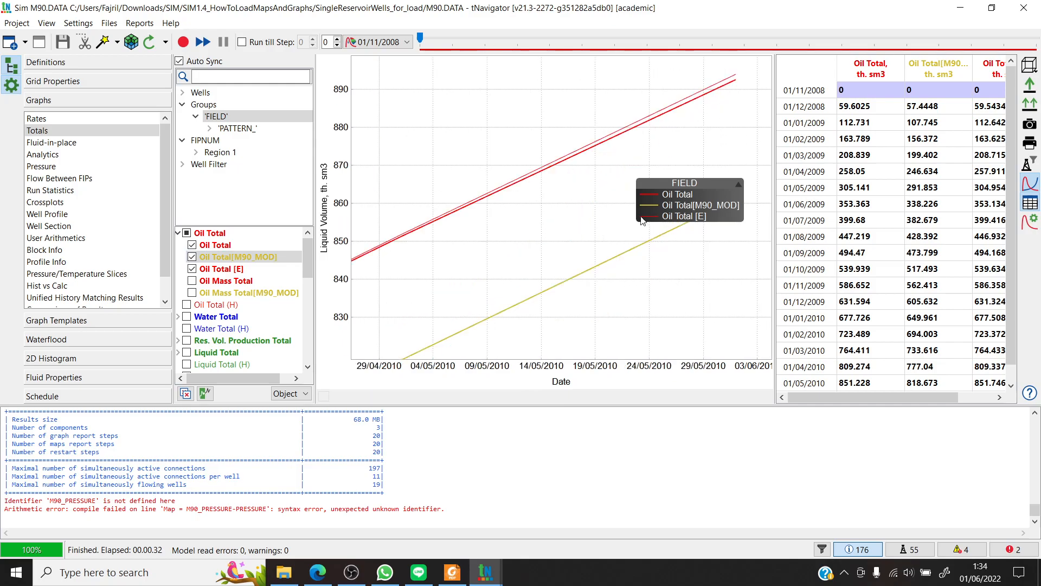
left_click_drag(749, 71, 465, 293)
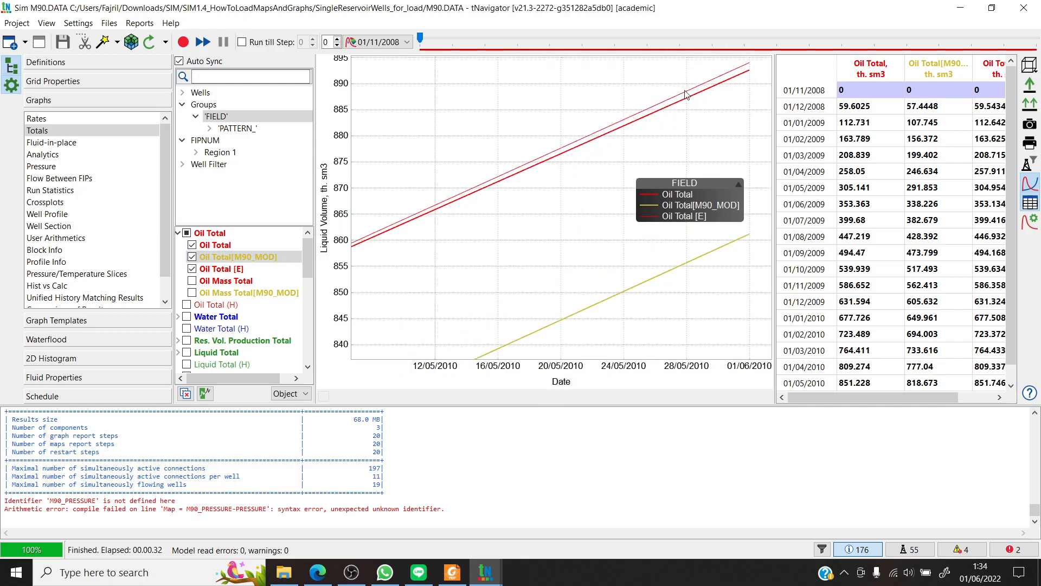
double_click(537, 226)
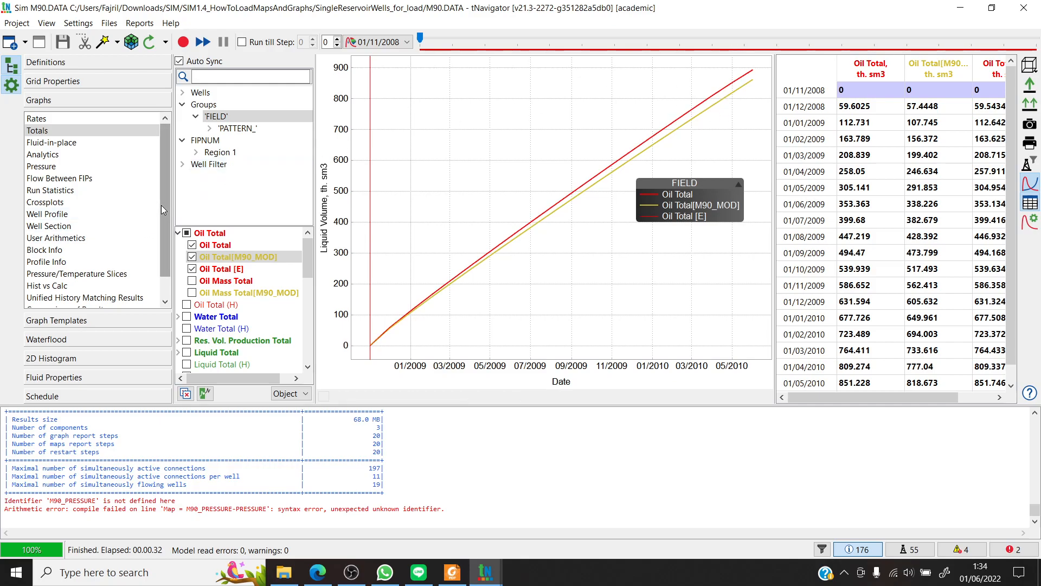
- Narrow the graph type list and the object and curve lists to widen the Totals plot
left_click_drag(166, 219, 166, 239)
mouse_move(307, 260)
left_mouse_down()
mouse_move(315, 307)
mouse_move(315, 248)
left_mouse_up()
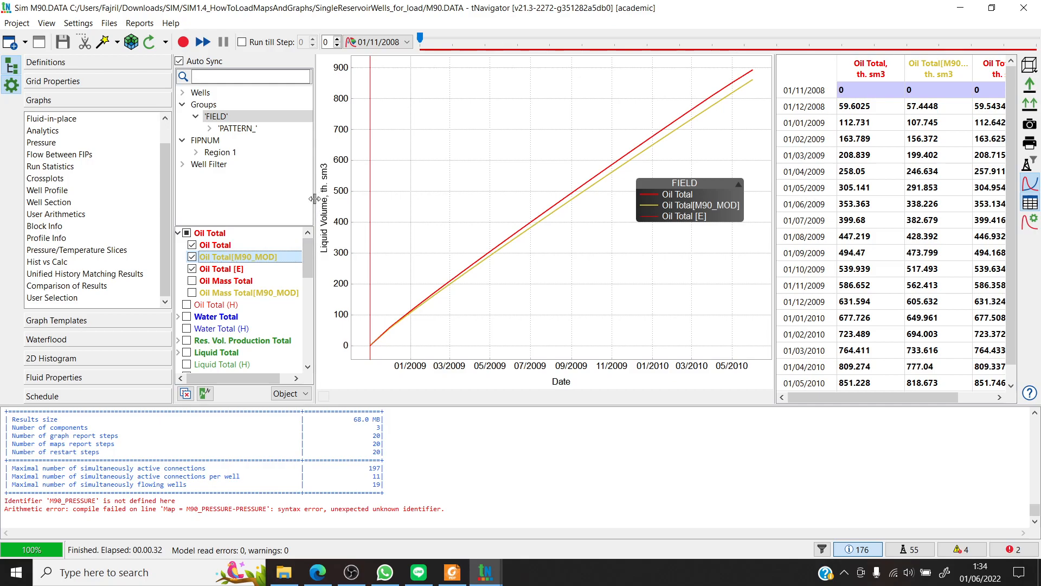
left_click_drag(314, 199, 306, 166)
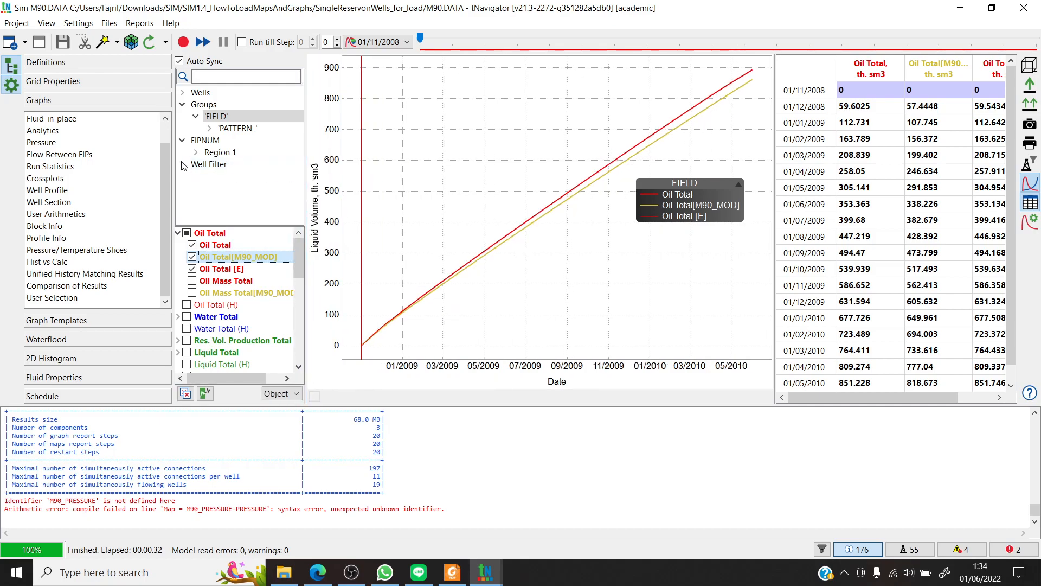
left_click_drag(172, 150, 140, 127)
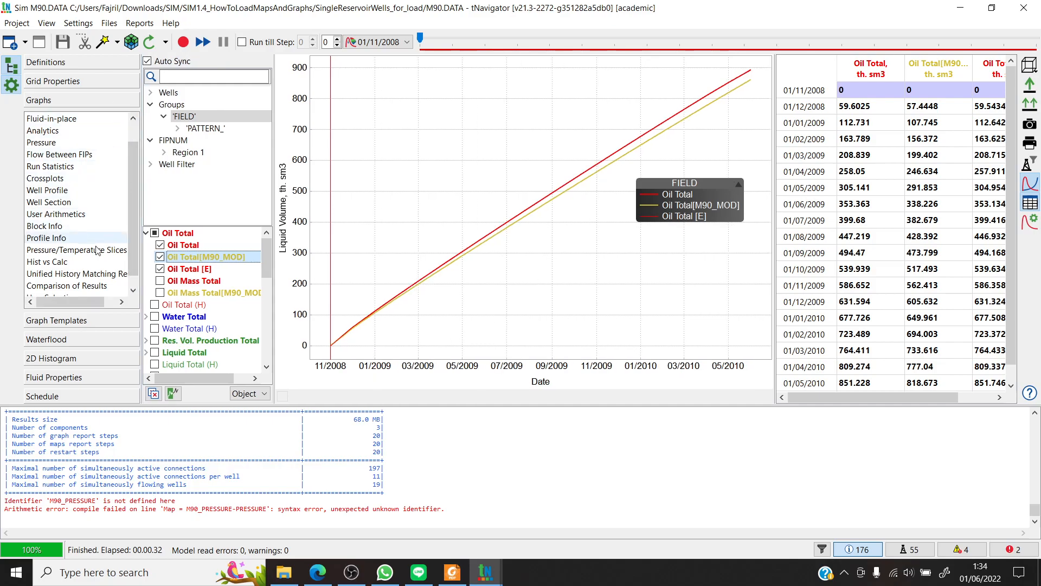
- Review the model definitions and the Totals graph, and view the 3D grid map of M90V1_PRESSURE-PRES
left_click(99, 320)
left_click(104, 103)
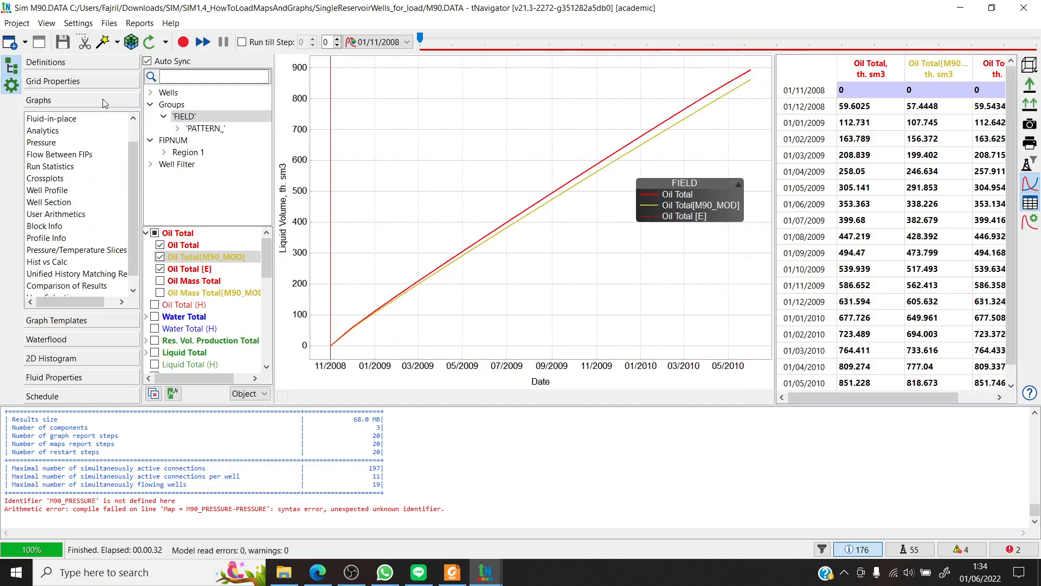
left_click(86, 67)
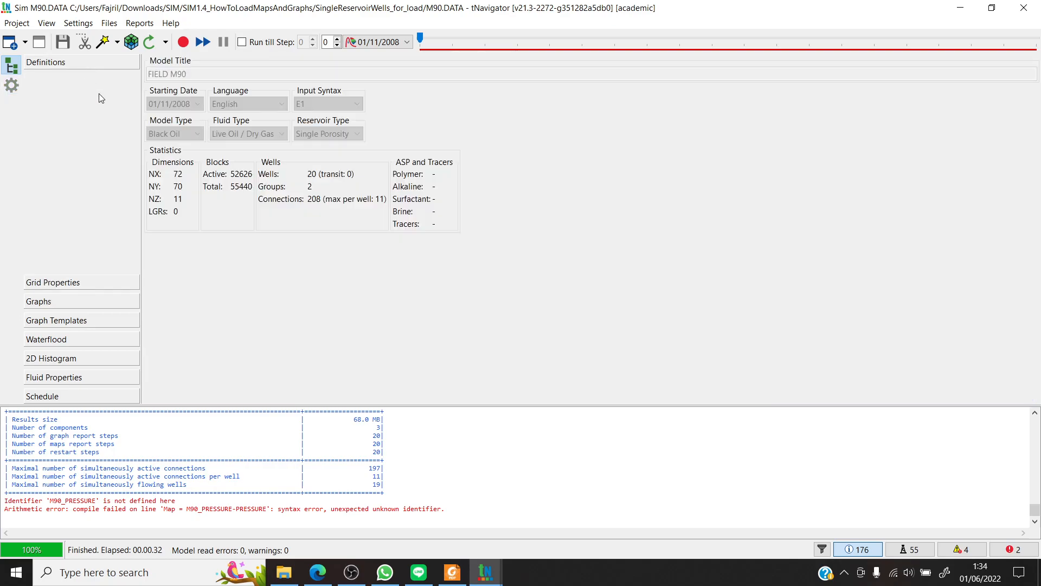
left_click(90, 304)
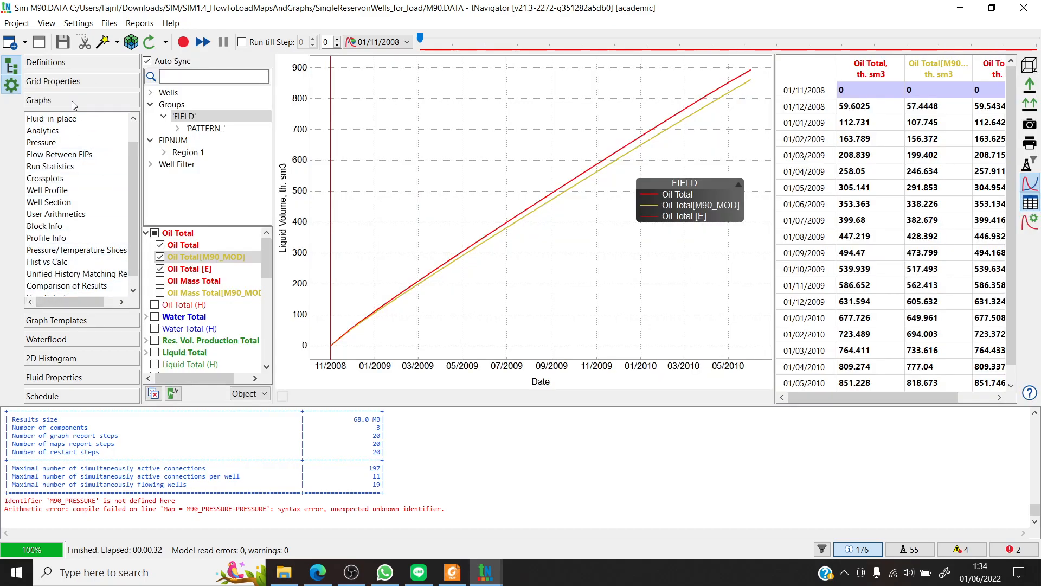
left_click(93, 79)
left_click_drag(636, 247, 675, 267)
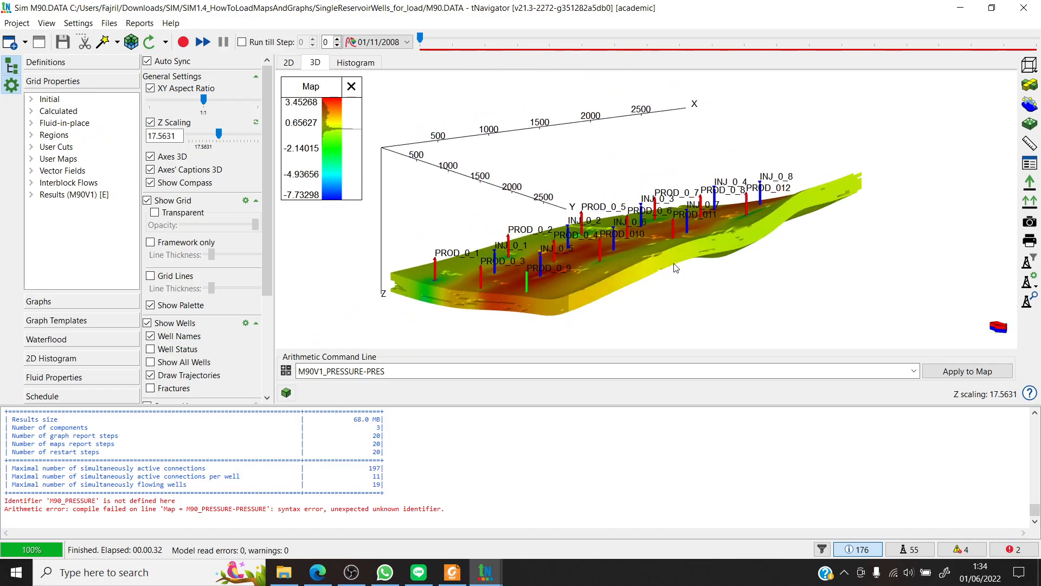